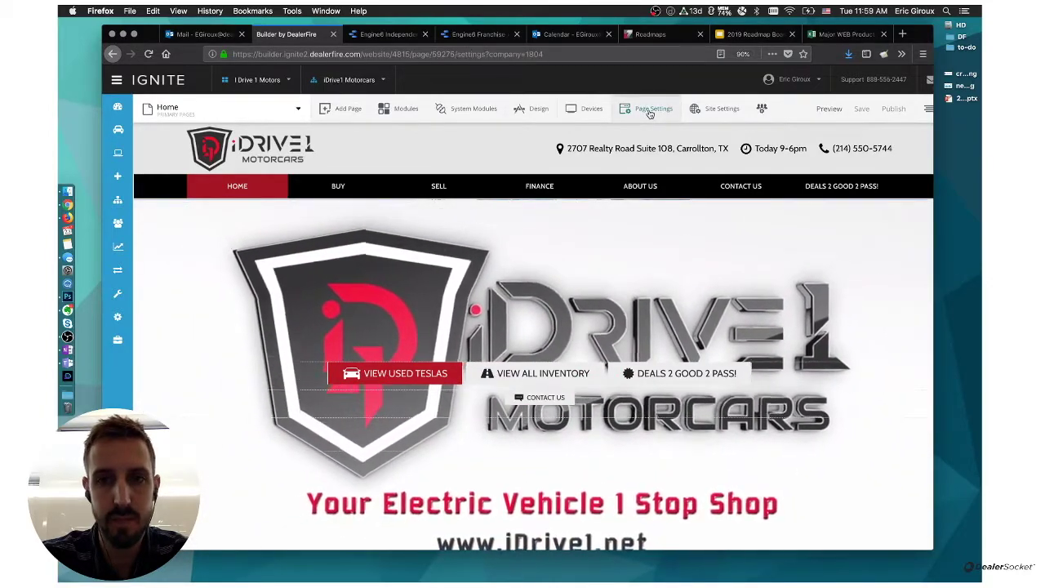
- Check the basic page settings of the Home page and of the unlinked Deals 2 Good 2 Pass page
left_click(650, 113)
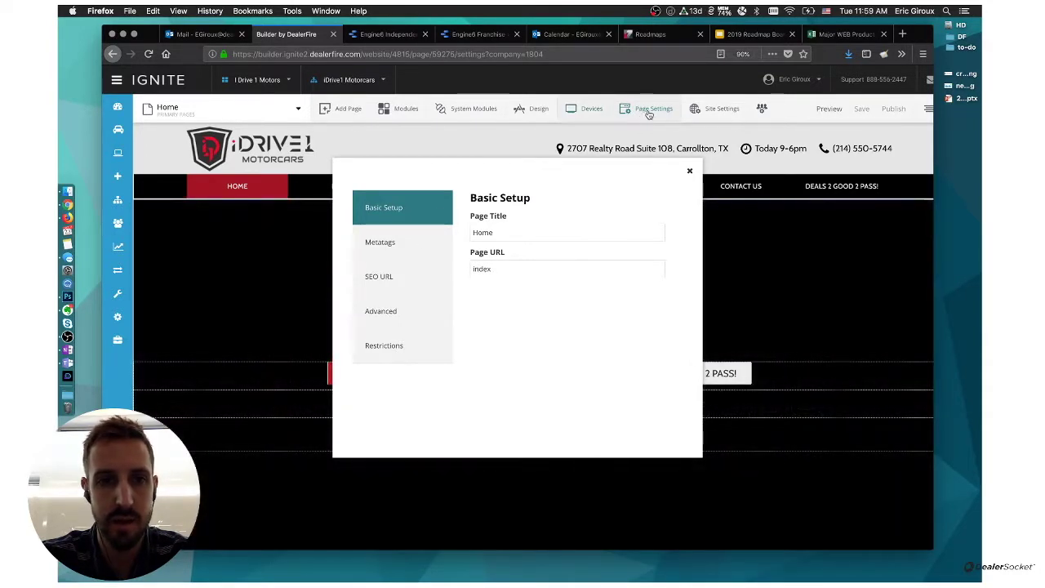
left_click(689, 171)
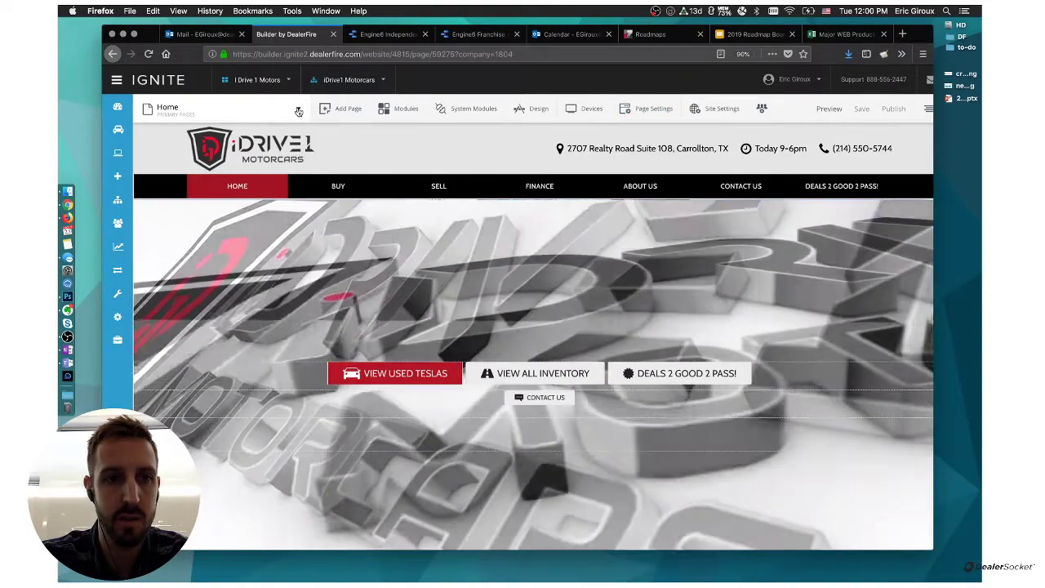
left_click(288, 110)
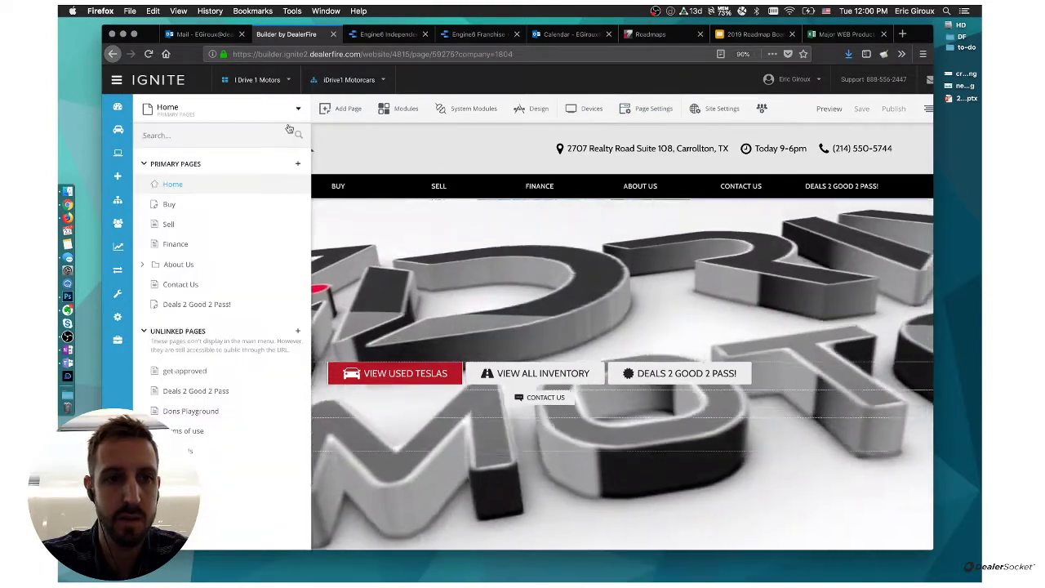
scroll(219, 296, "down", 3)
scroll(214, 360, "down", 5)
scroll(213, 375, "up", 5)
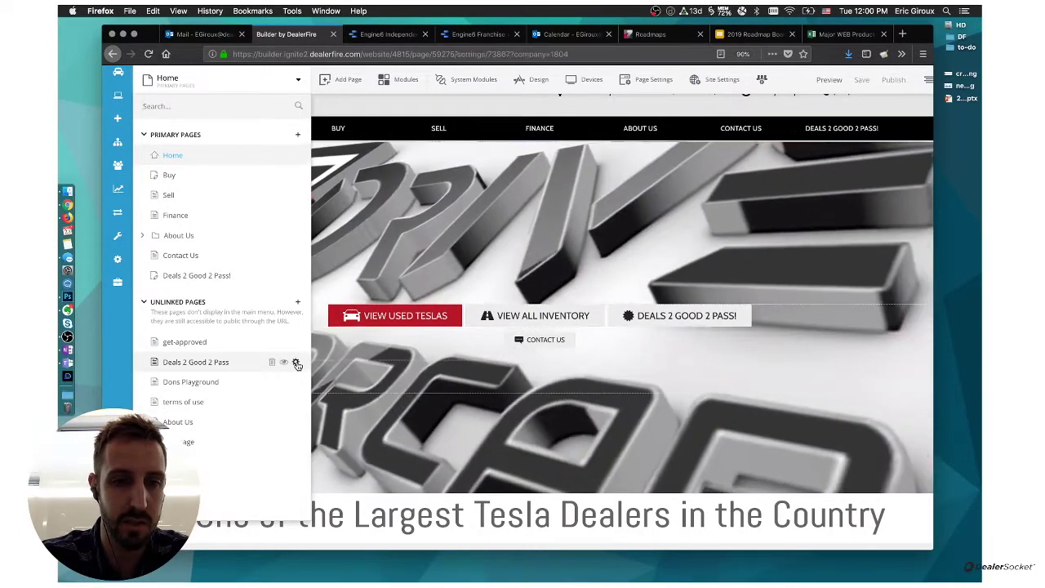
left_click(296, 363)
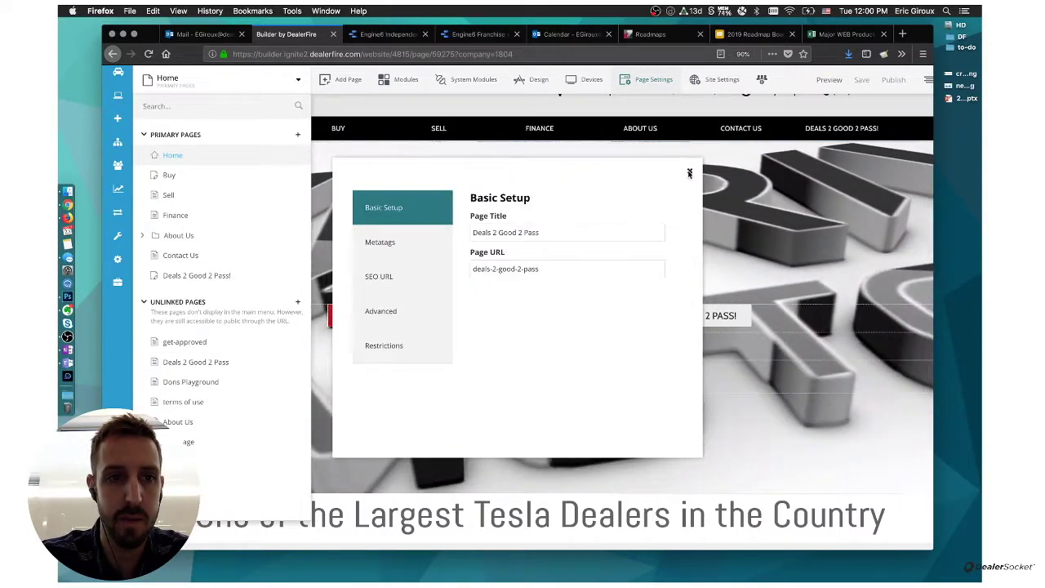
left_click(689, 174)
left_click(299, 85)
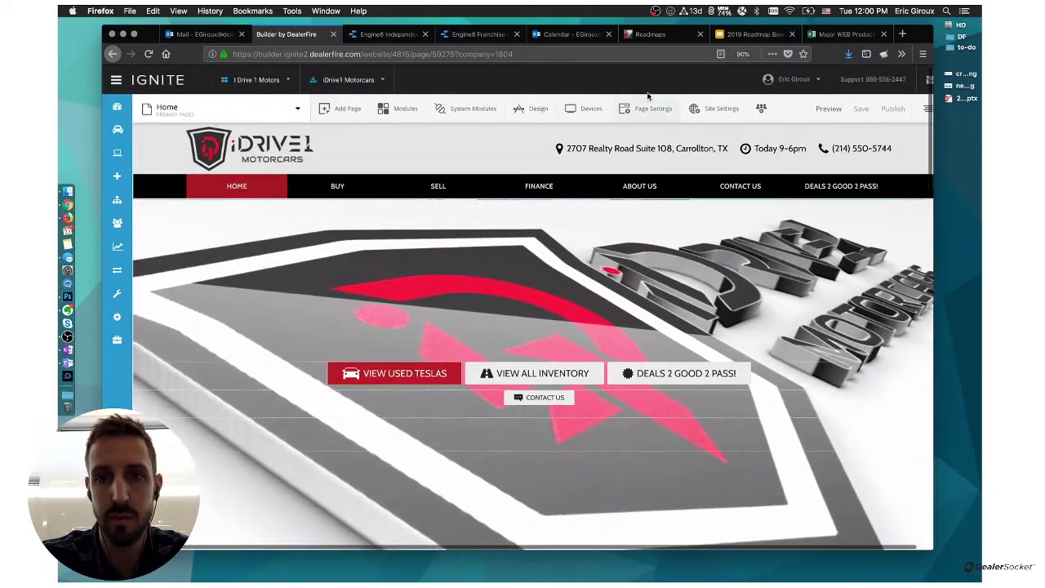
- Open the Home page's settings and load the live site idrive1.net in a new browser tab
left_click(651, 108)
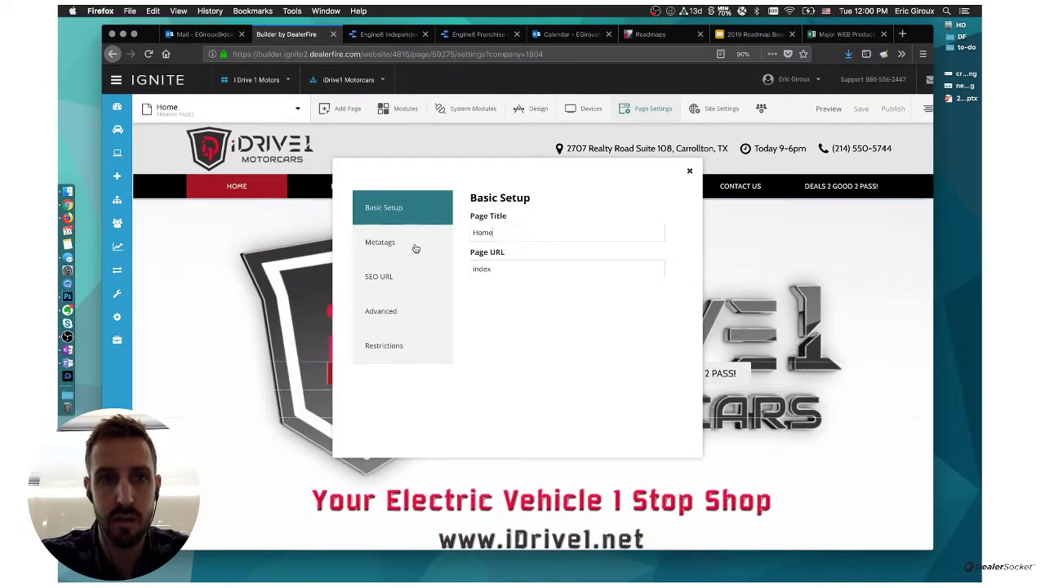
key("ctrl+t")
type("dirive1")
key("BackSpace")
key("BackSpace")
key("BackSpace")
key("BackSpace")
type("idrive")
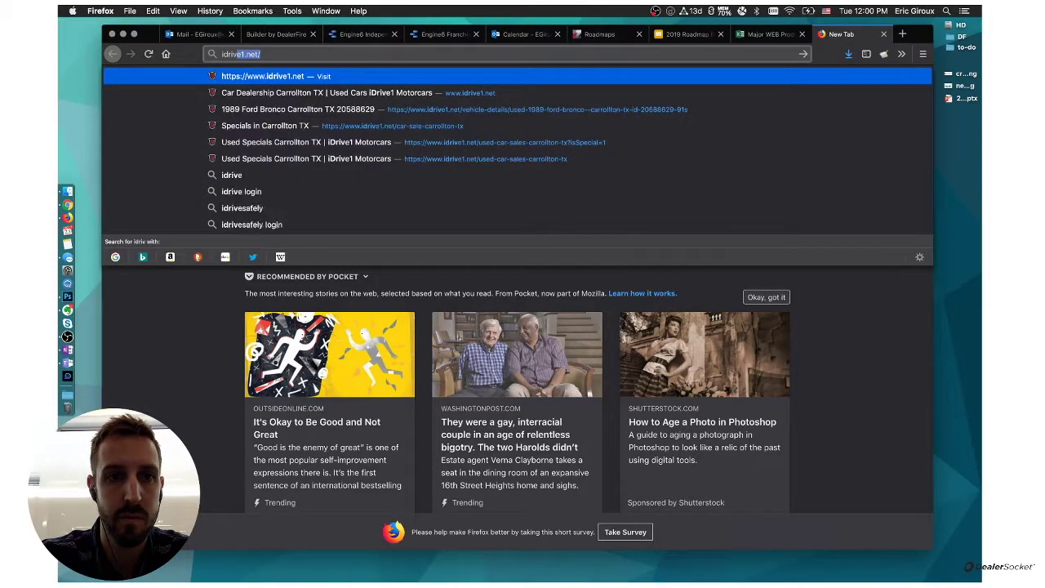
key("Return")
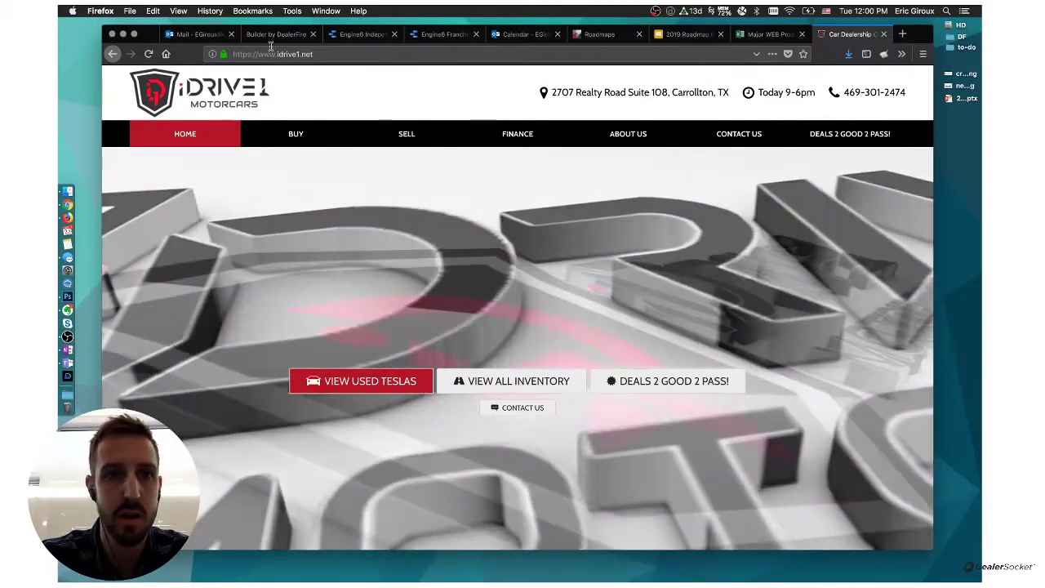
- Return to the builder and examine the Home page's metatags, highlighting the {{meta.website.city}} token in the page heading
left_click(273, 35)
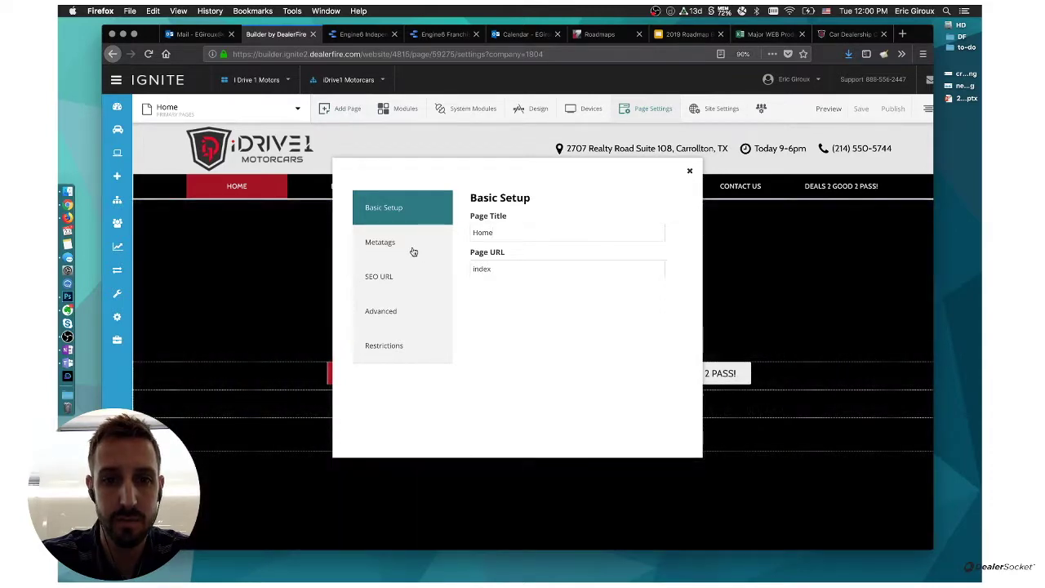
left_click(413, 248)
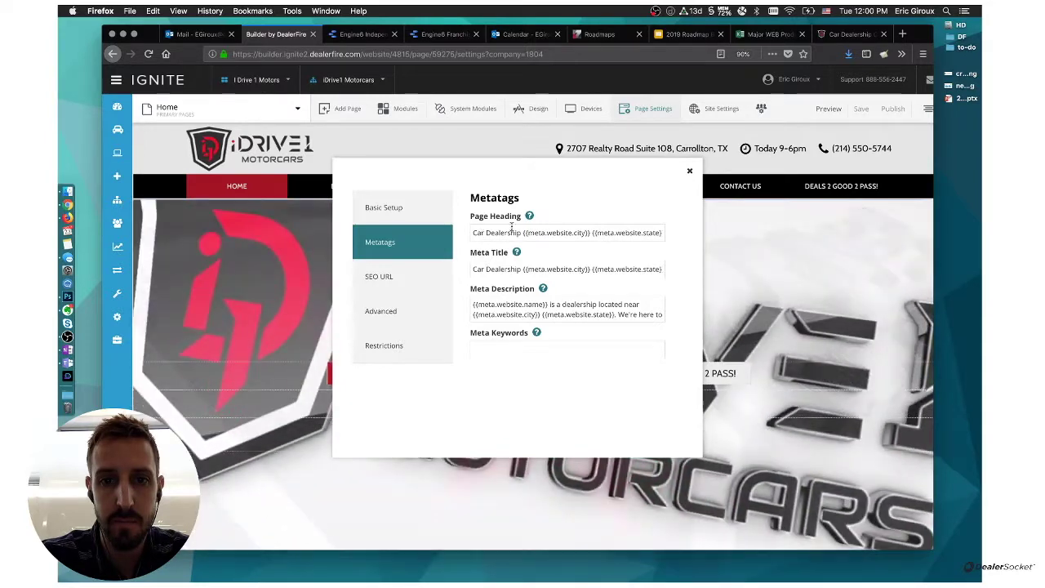
mouse_move(516, 253)
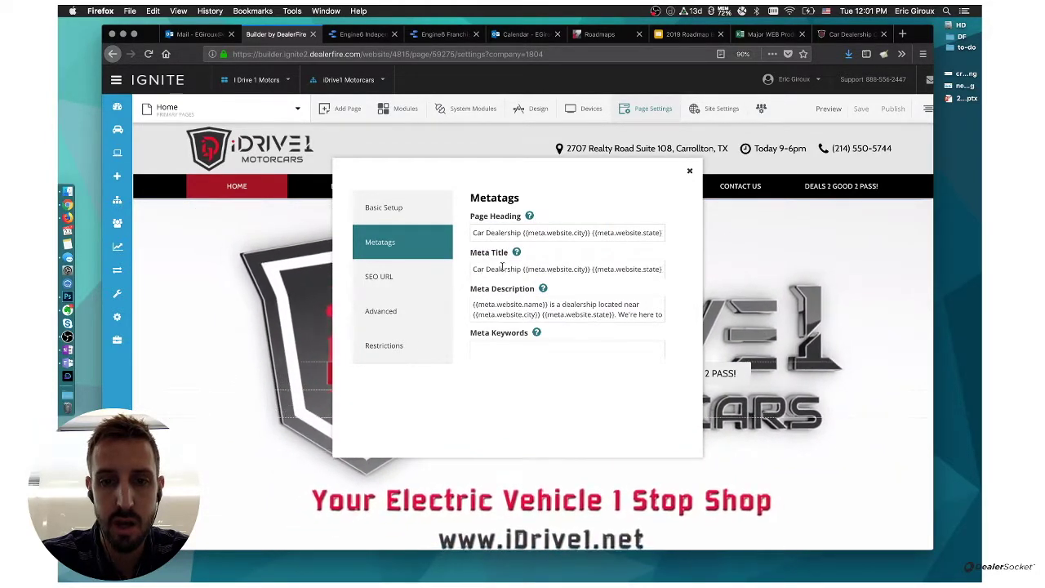
left_click_drag(525, 232, 593, 234)
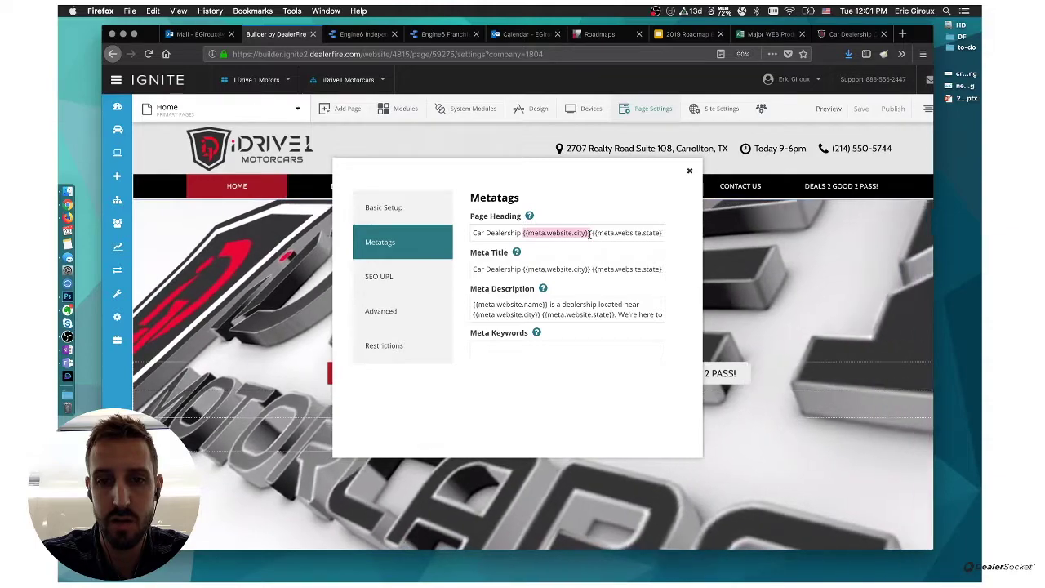
left_click(589, 235)
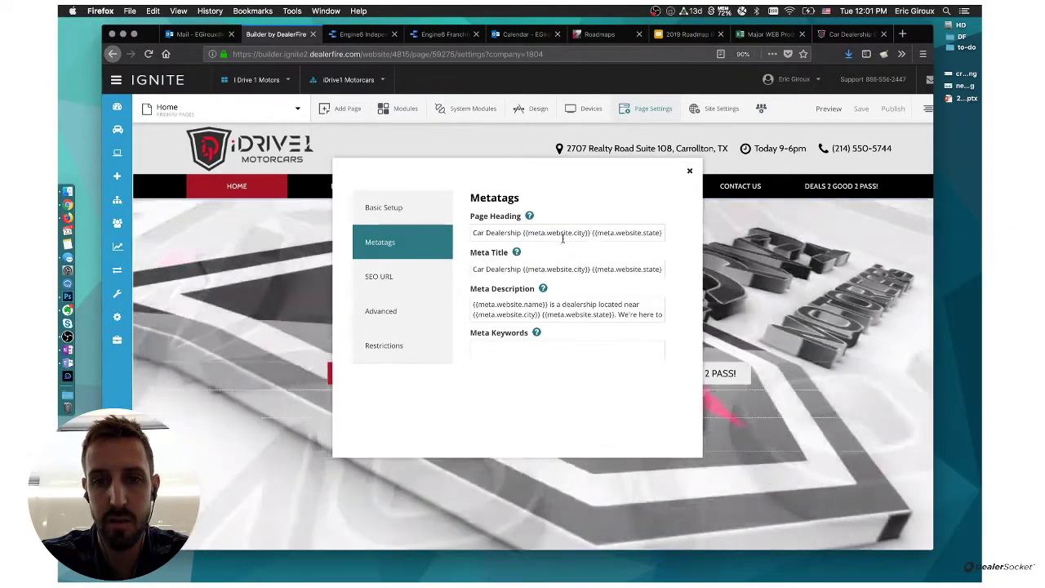
left_click_drag(523, 232, 589, 233)
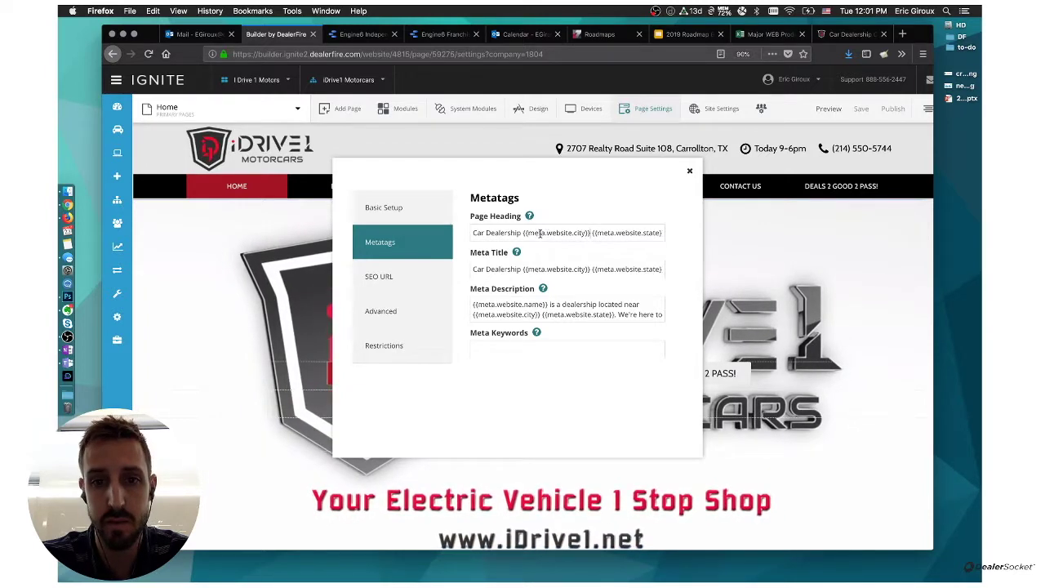
left_click_drag(522, 232, 595, 233)
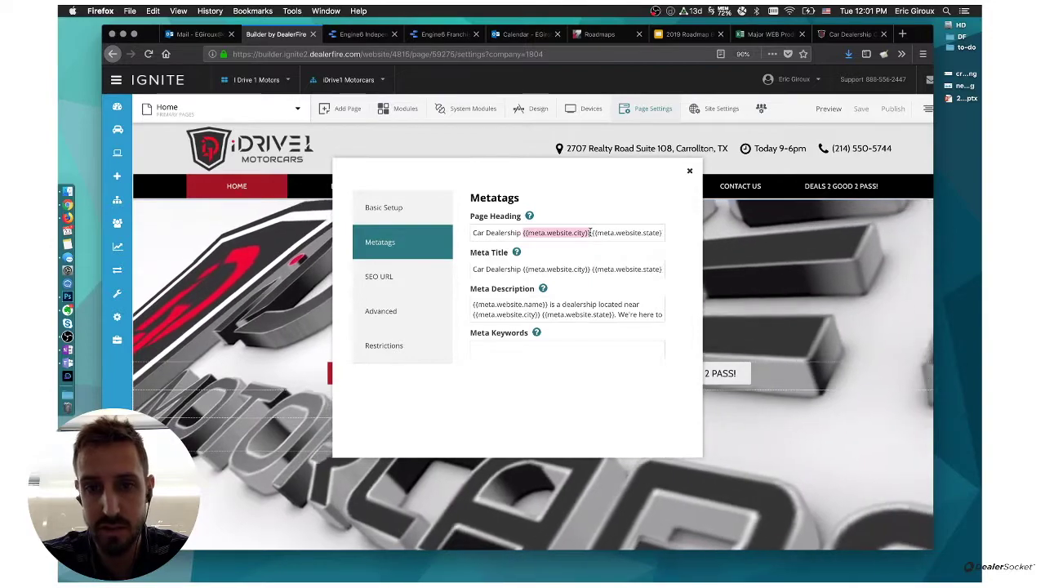
left_click(532, 273)
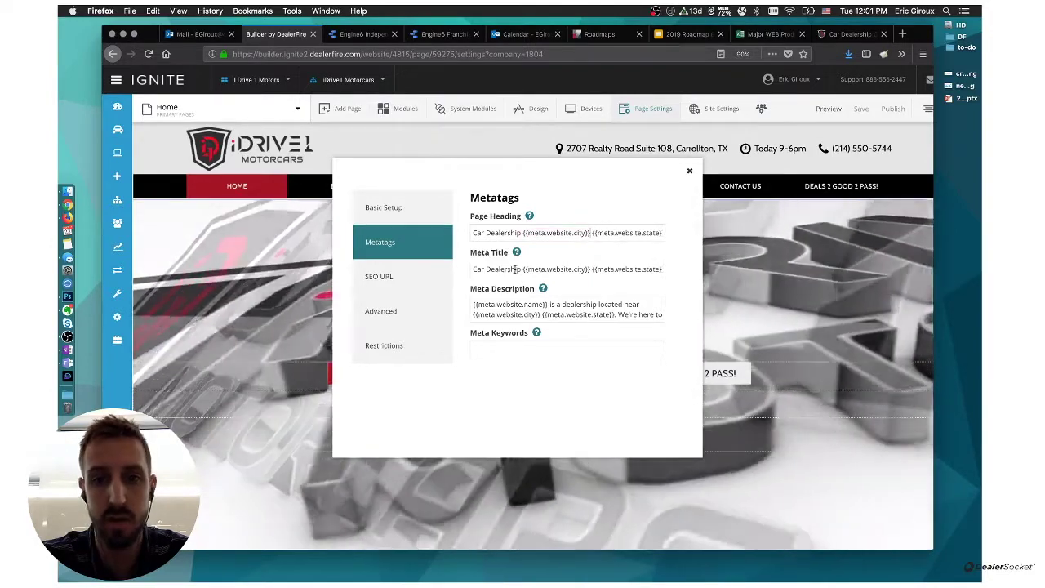
- Look through the SEO URL, Advanced and Restrictions sections of the Home page's settings
left_click(389, 276)
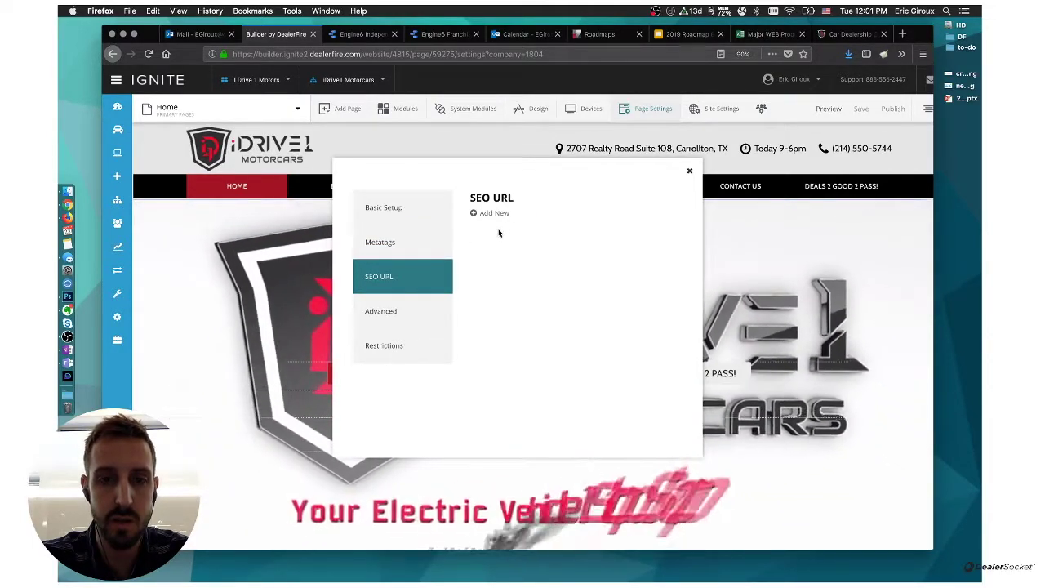
left_click(404, 320)
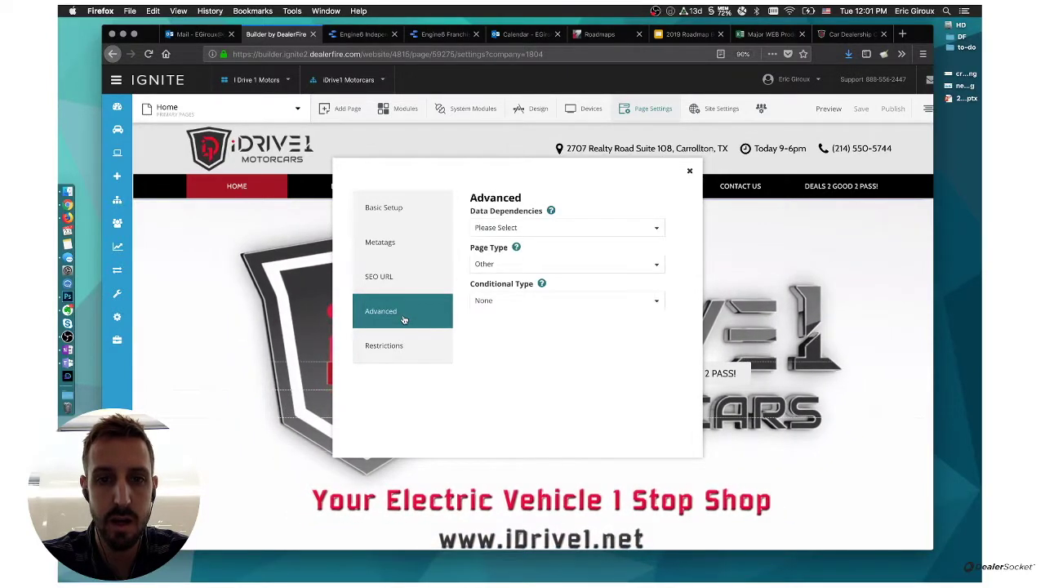
left_click(396, 348)
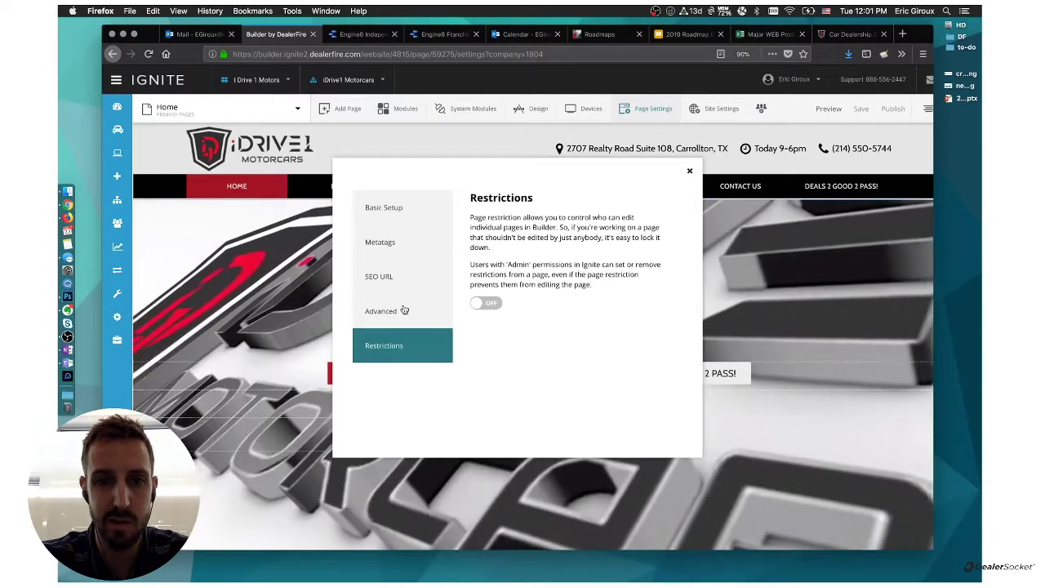
- Examine the Page Type options in the advanced page settings and read the explanation of that field
left_click(403, 311)
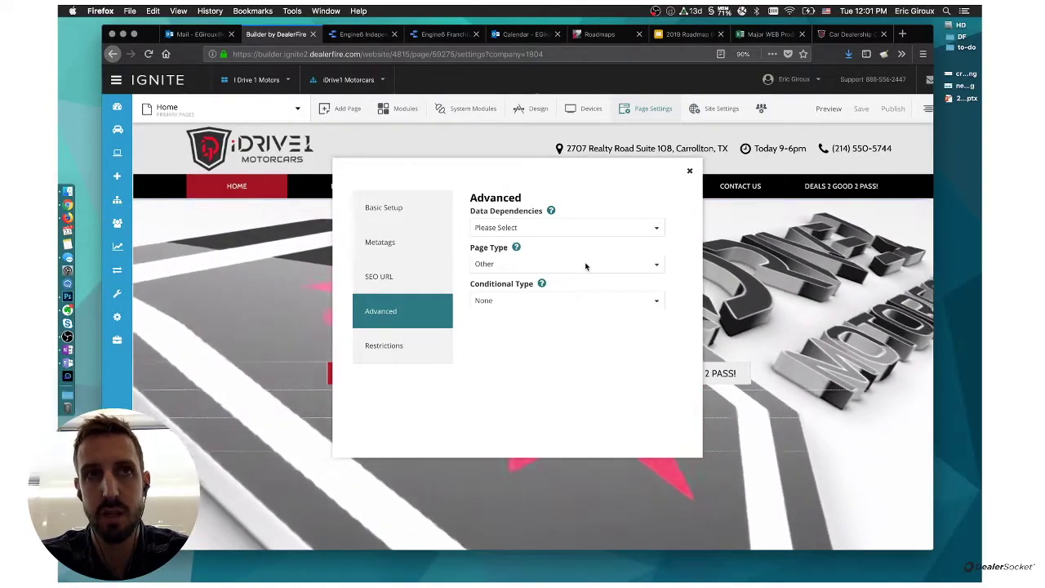
left_click(586, 266)
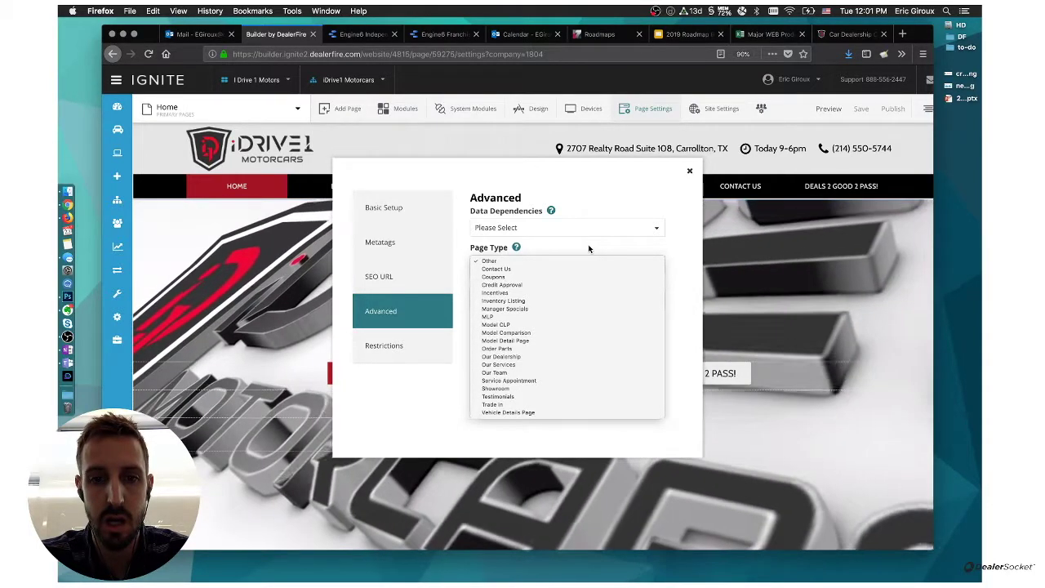
left_click(589, 249)
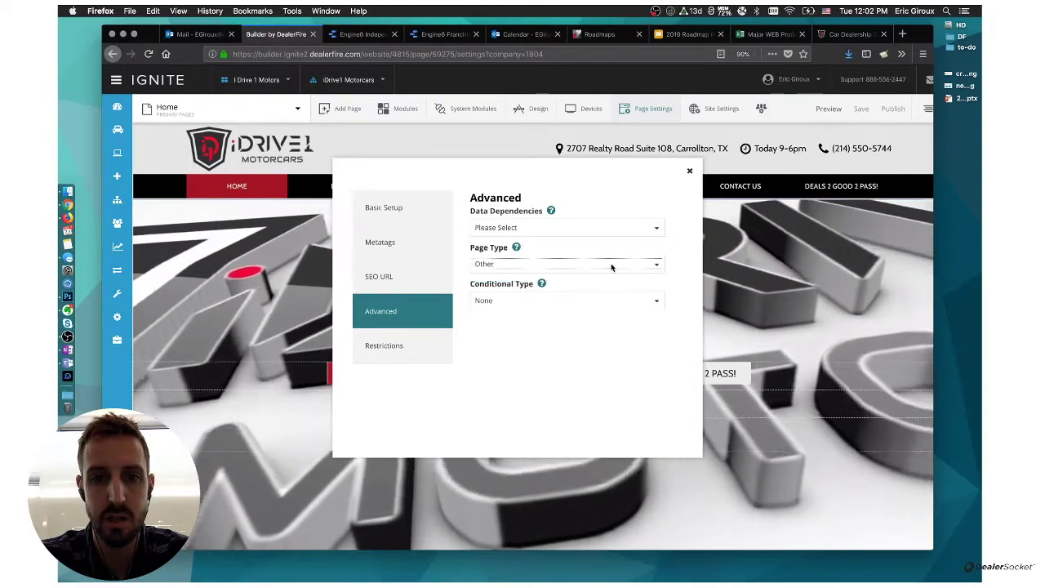
left_click(611, 263)
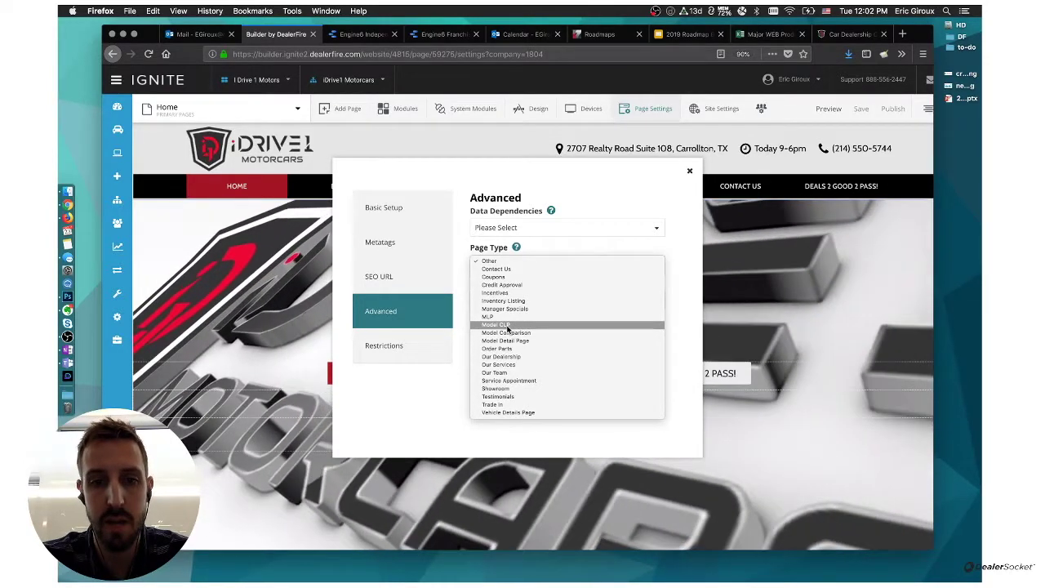
left_click(570, 248)
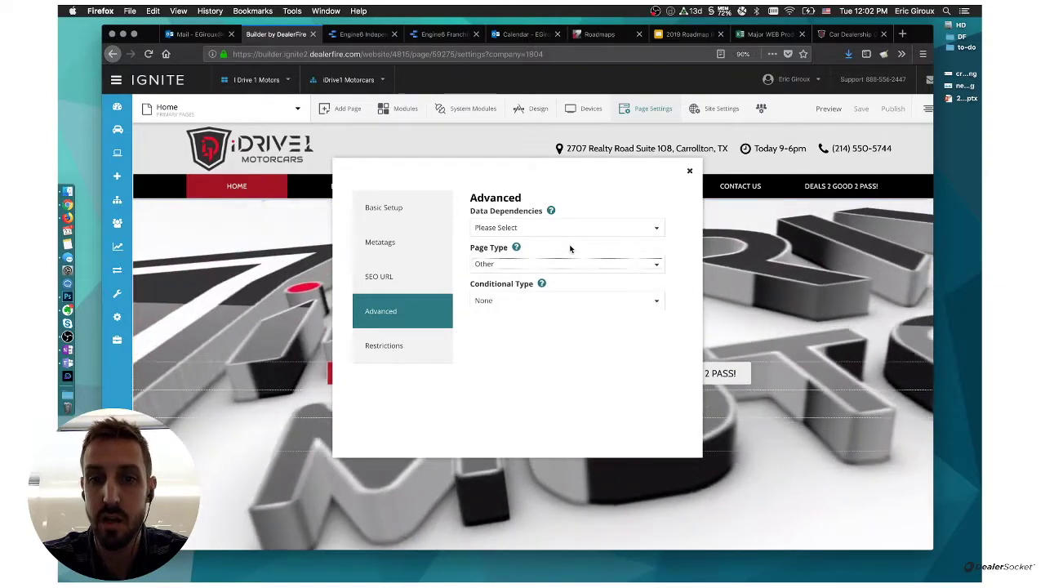
mouse_move(518, 248)
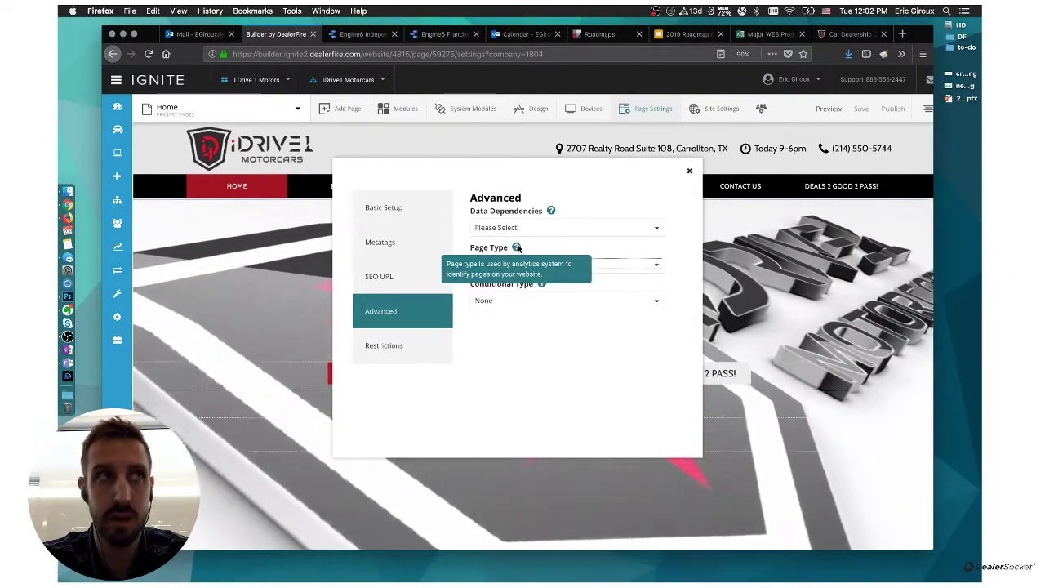
- Review the Data Dependencies options and the metatags before closing the Home page's settings
left_click(561, 228)
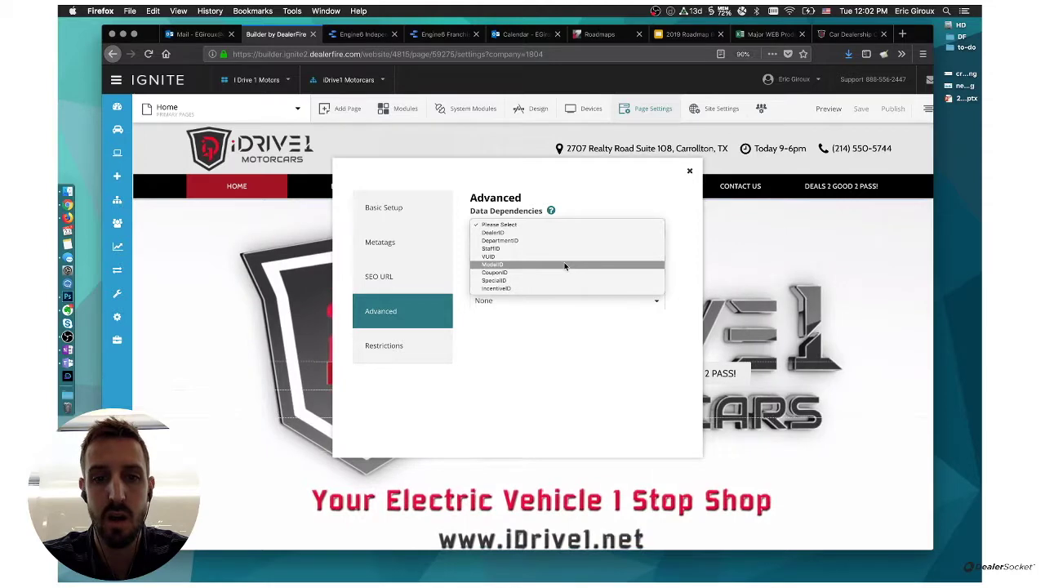
left_click(632, 209)
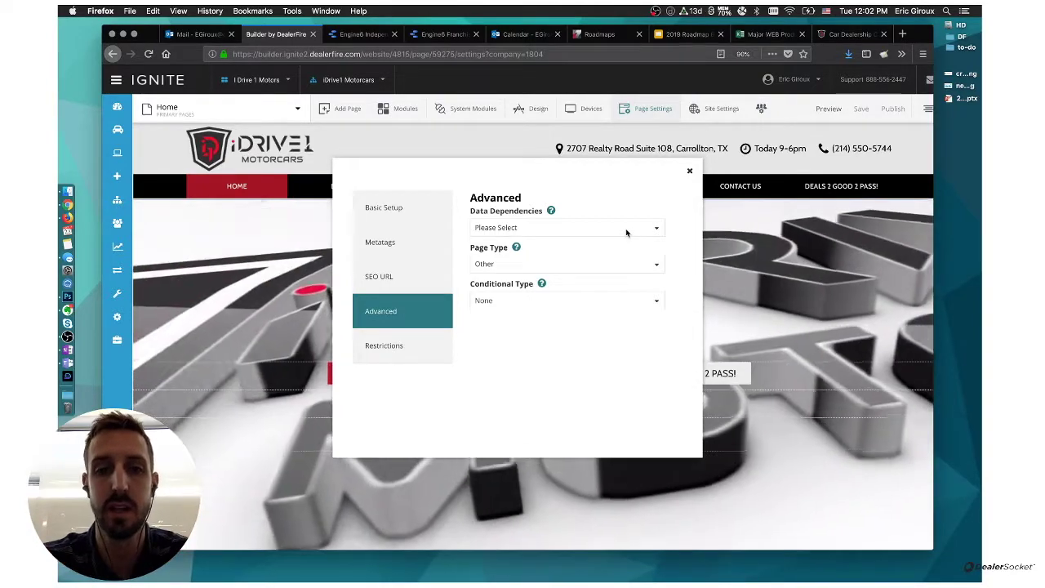
left_click(626, 228)
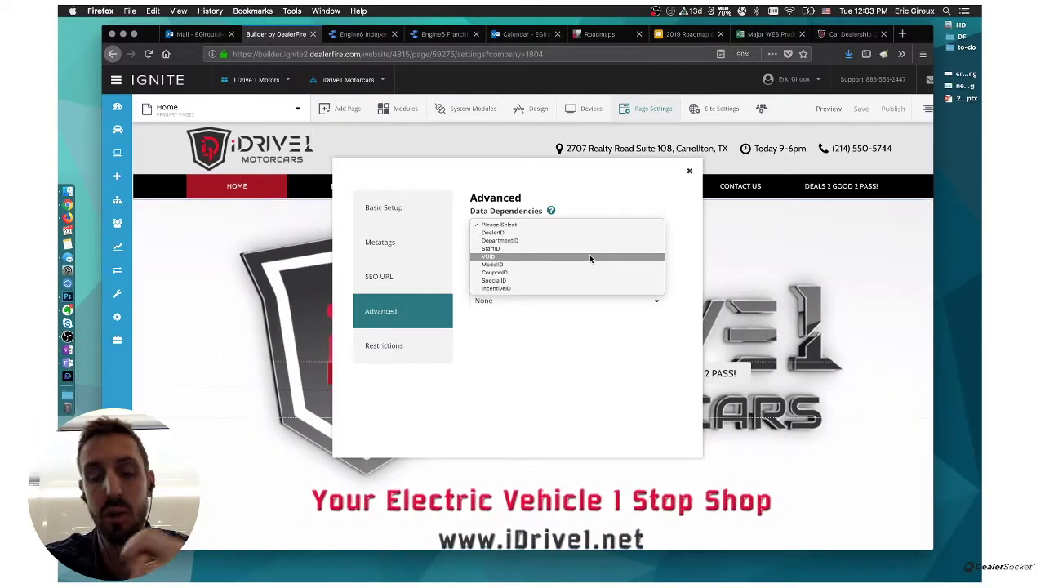
left_click(581, 379)
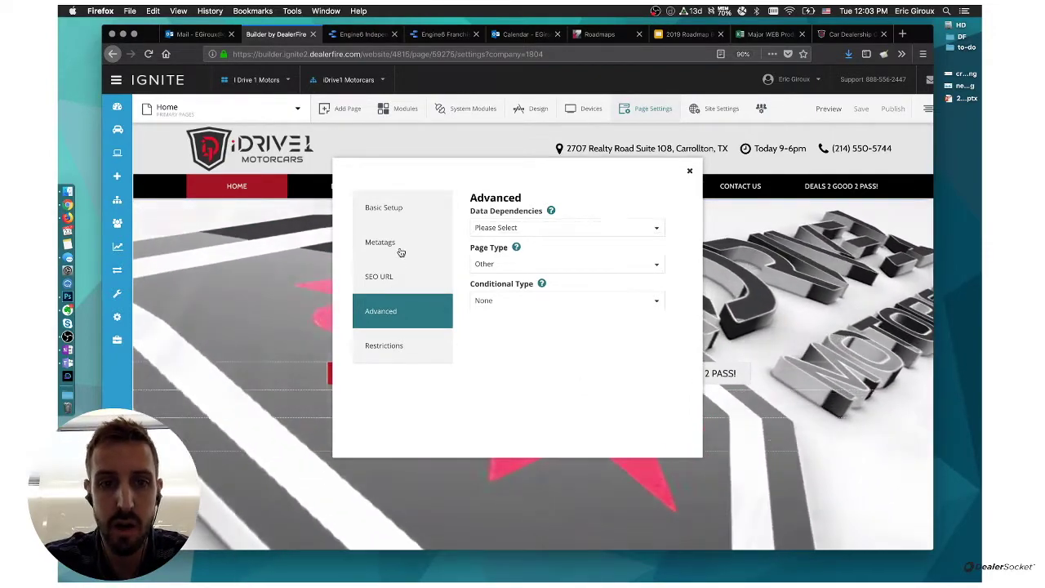
left_click(399, 245)
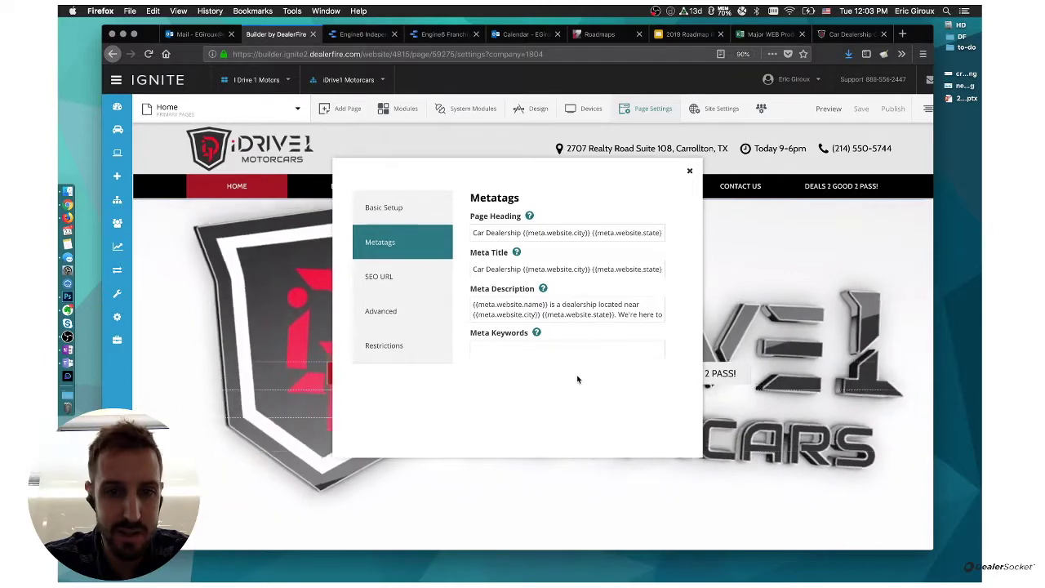
left_click(689, 173)
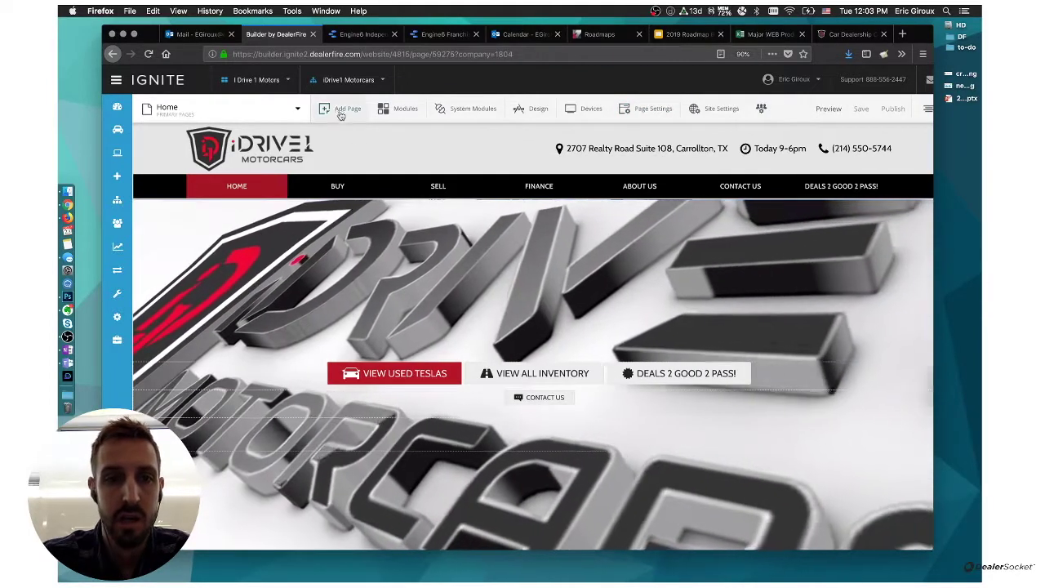
- Start adding a new page and look at the Blank Page and My Templates options
left_click(341, 110)
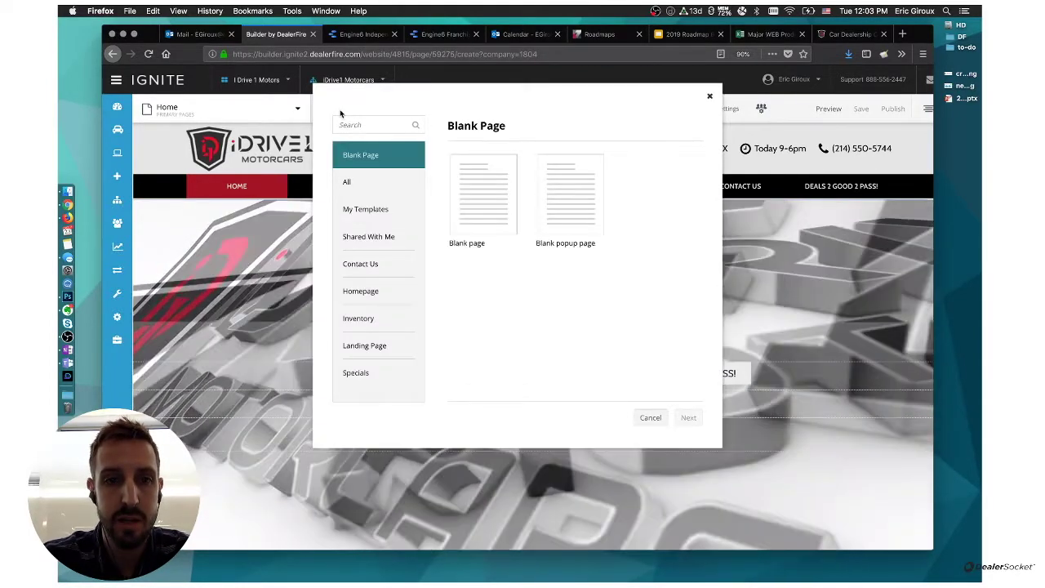
left_click(479, 211)
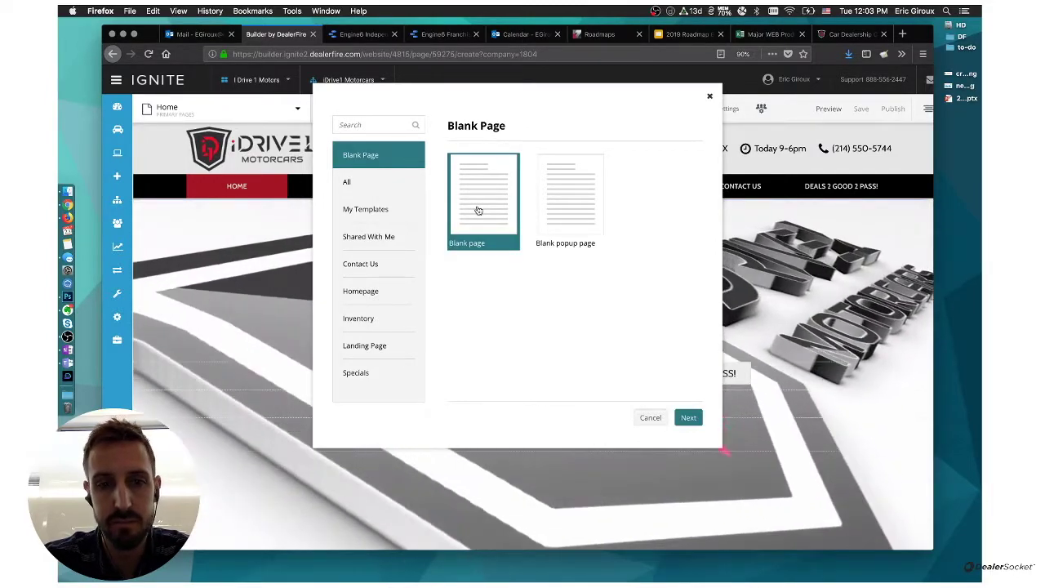
left_click(396, 211)
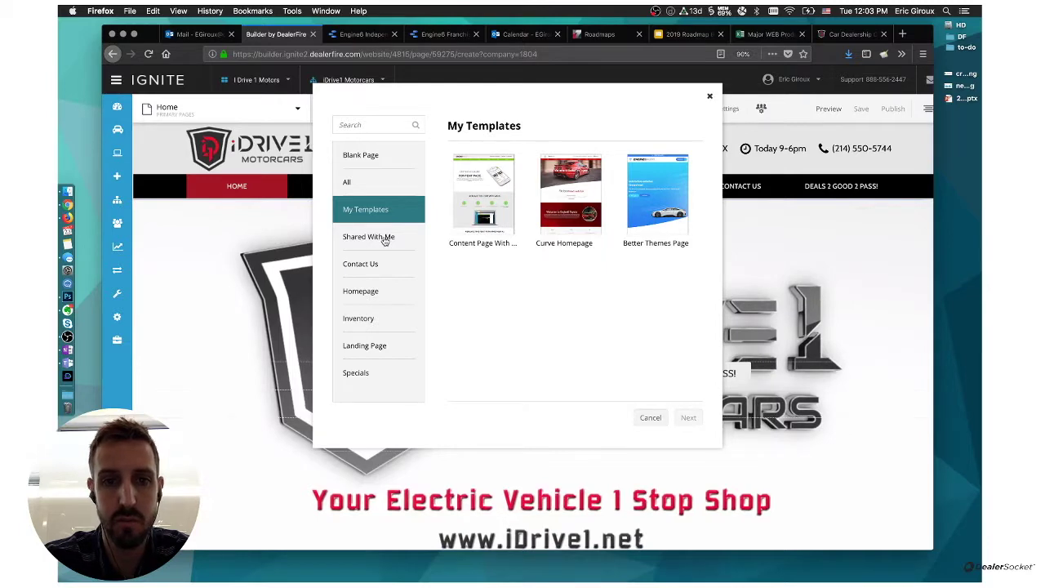
- Browse the page templates in the Shared With Me category
left_click(384, 237)
scroll(437, 280, "down", 1)
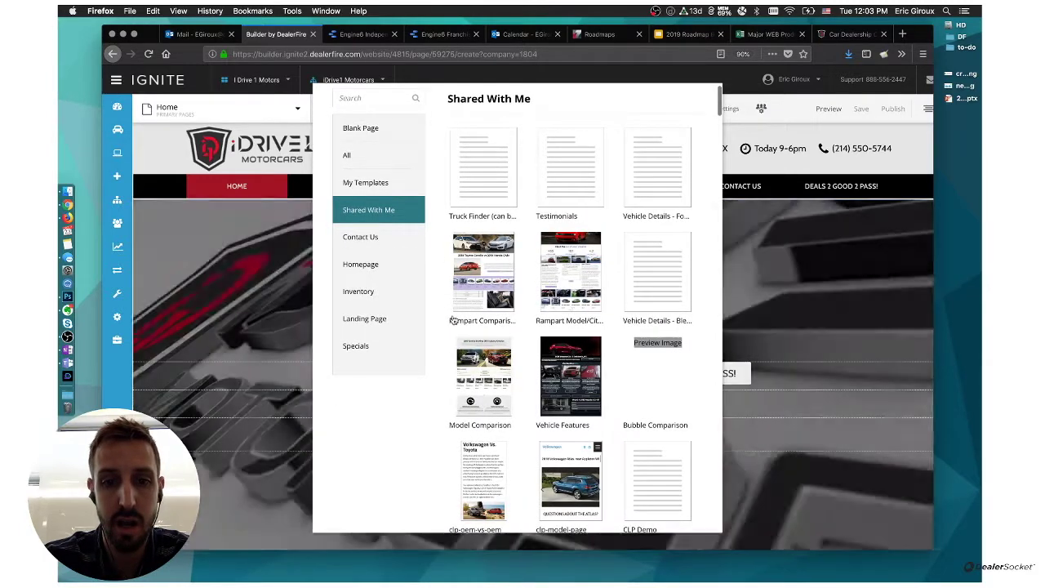
scroll(457, 318, "down", 2)
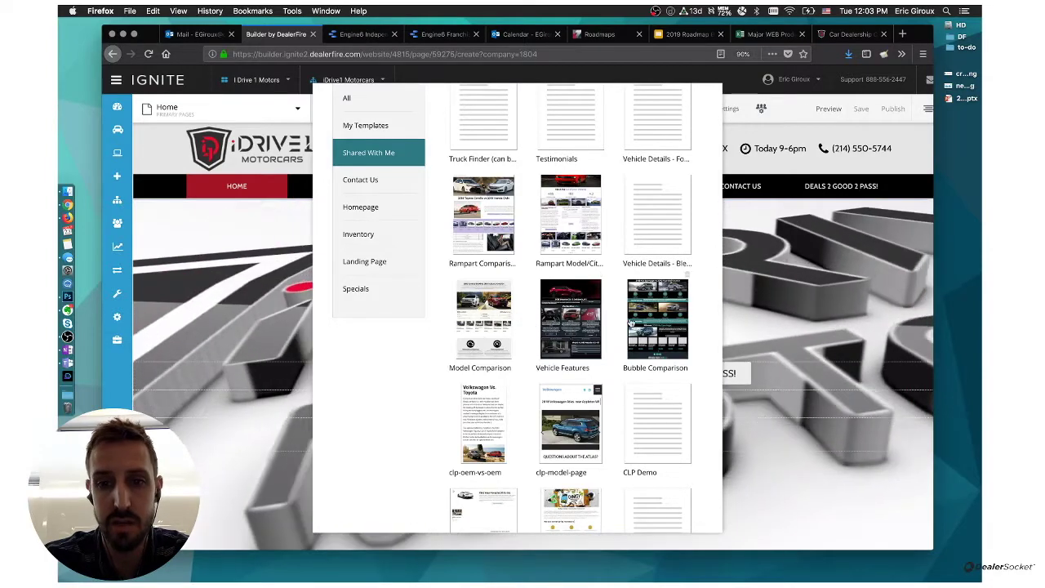
scroll(576, 302, "down", 1)
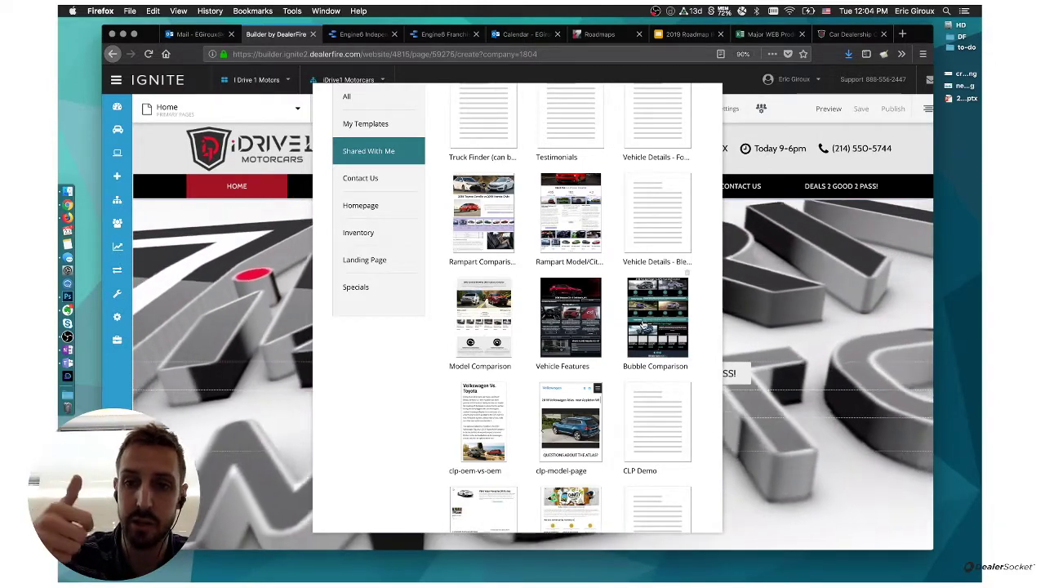
scroll(583, 349, "down", 3)
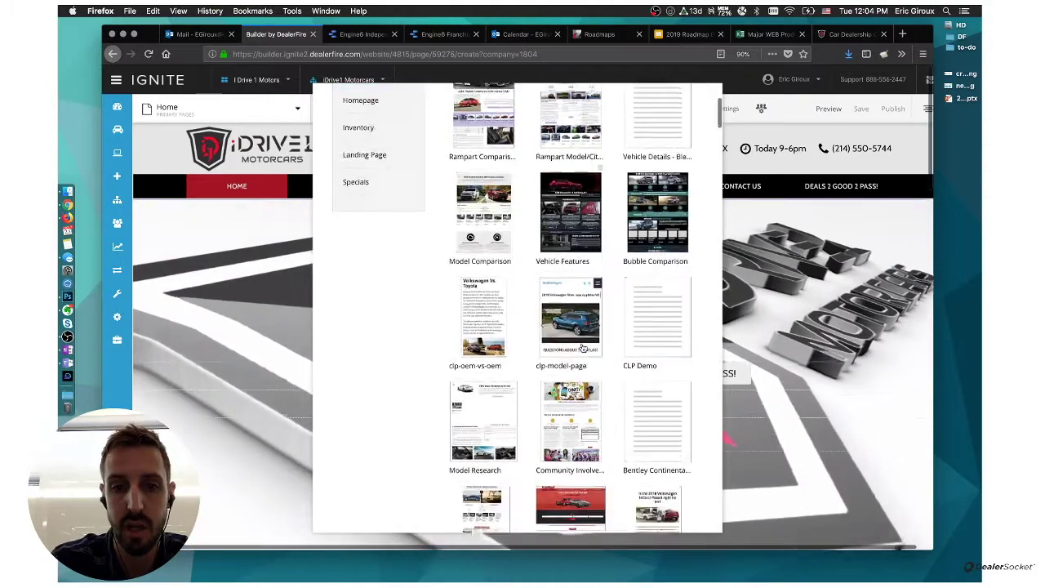
scroll(583, 349, "down", 10)
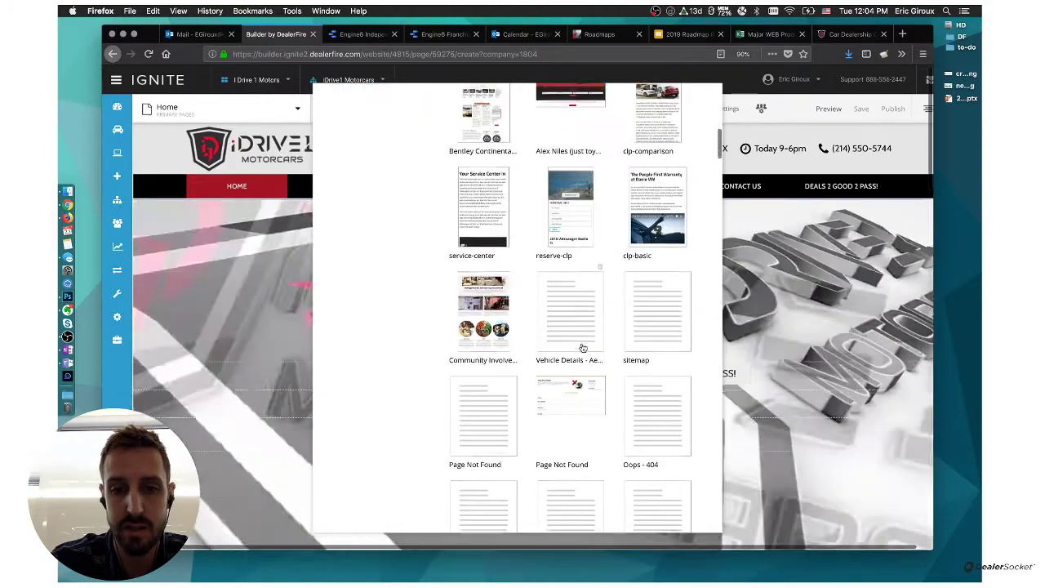
scroll(583, 348, "down", 8)
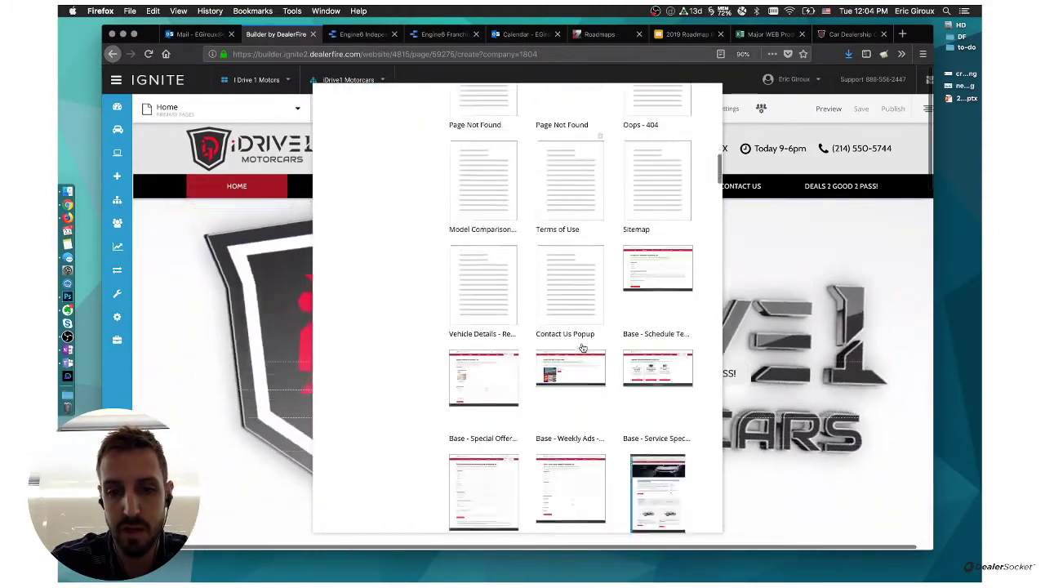
scroll(583, 349, "up", 10)
scroll(583, 349, "up", 5)
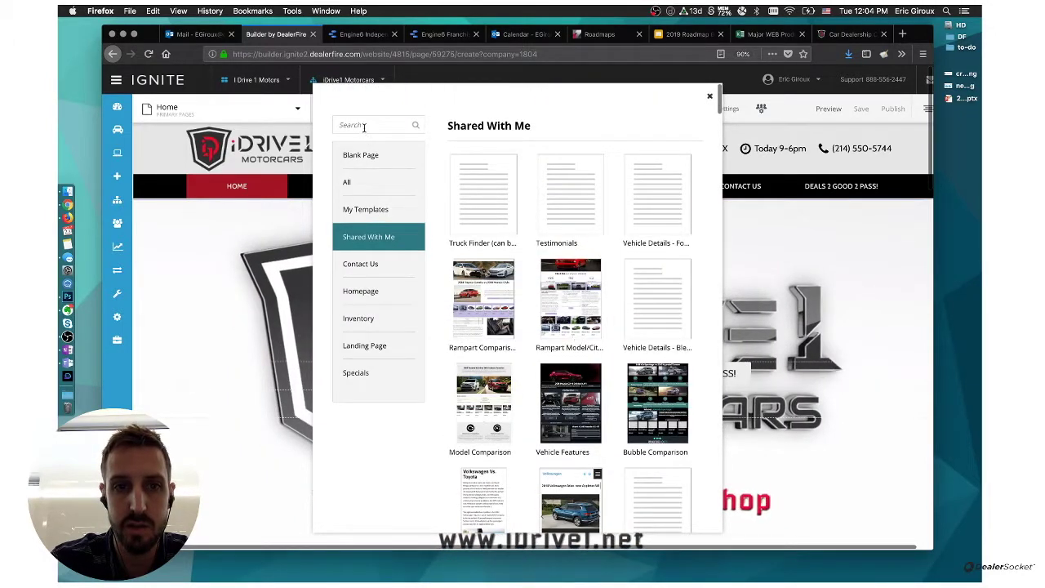
- Select the Content Page With Sections template in My Templates and filter the templates by "sections"
left_click(365, 212)
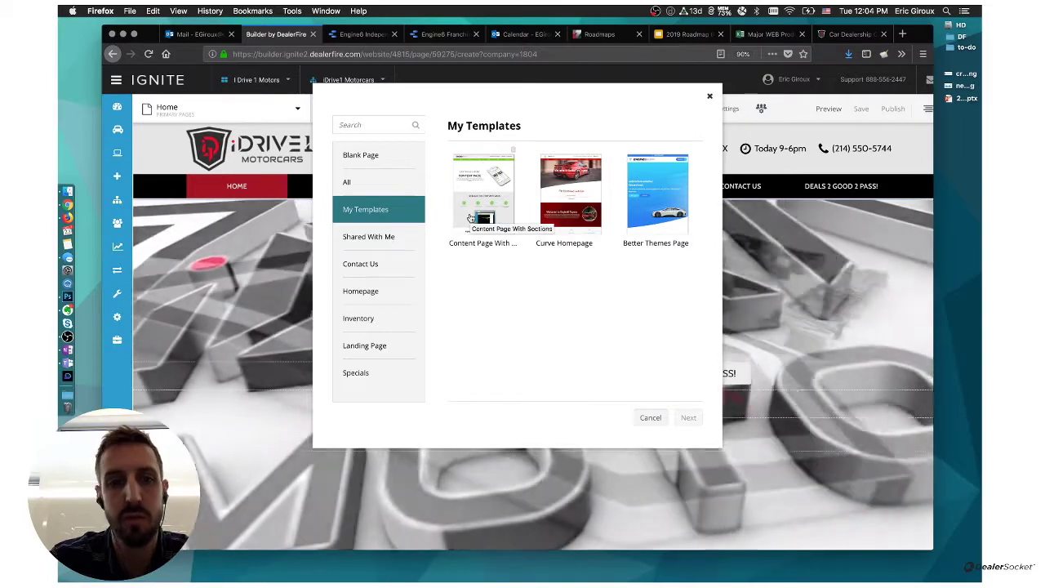
left_click(472, 218)
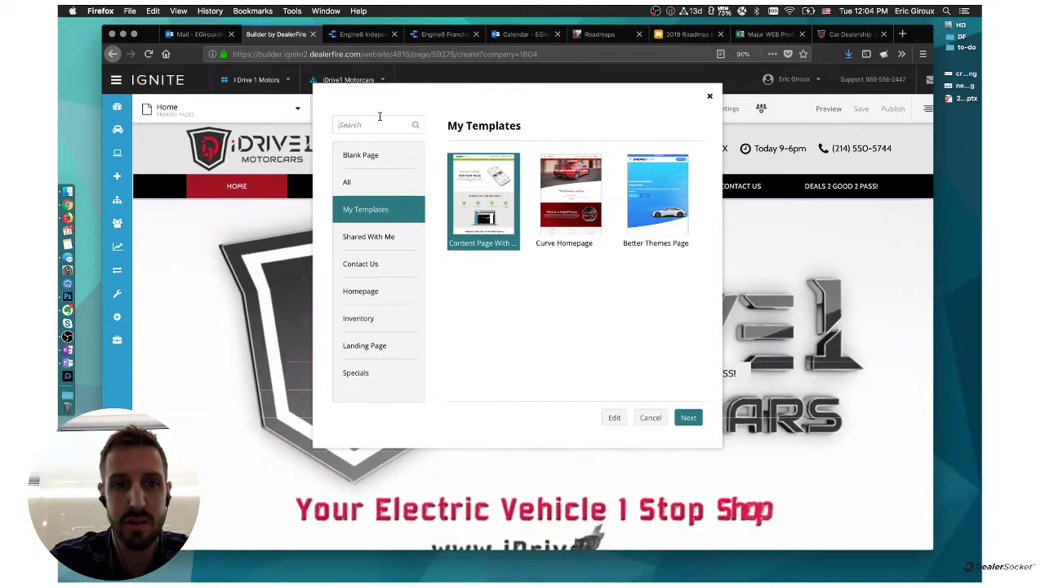
left_click(379, 119)
type("sect")
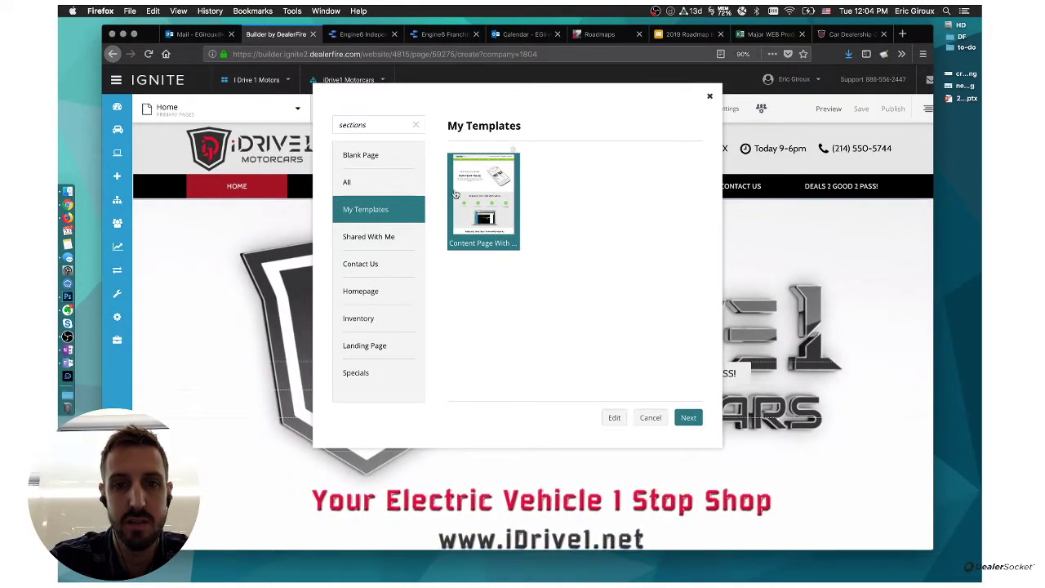
type("ions")
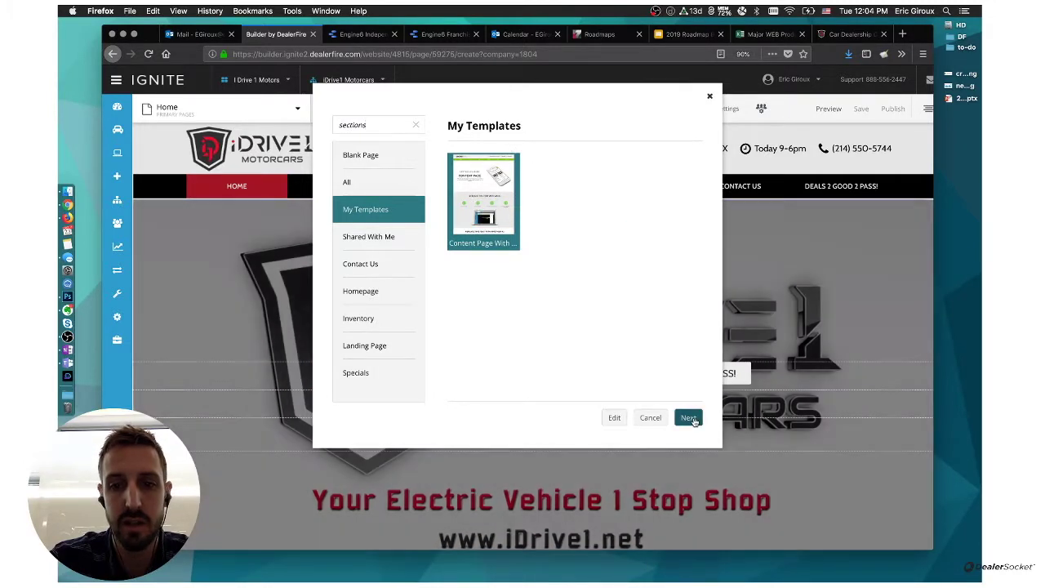
- Continue with the chosen template, name the new page "Demonstration Page" and create it
left_click(688, 417)
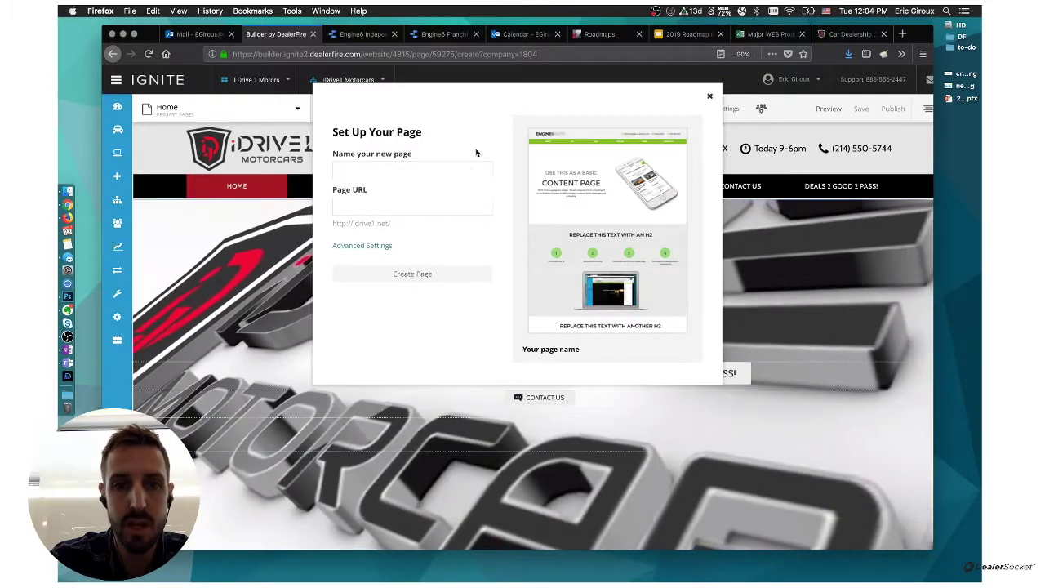
type("Demonstration")
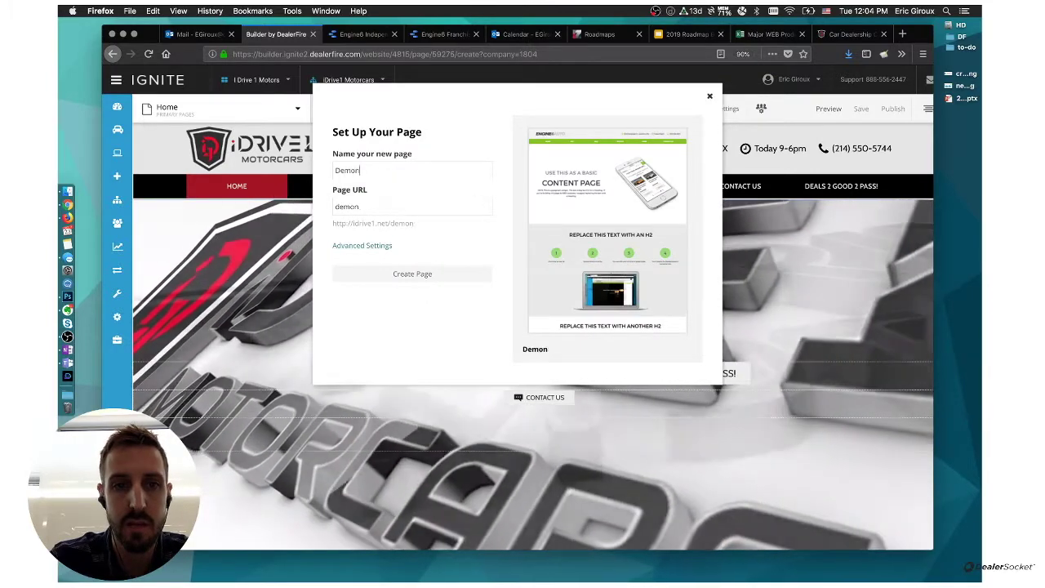
type(" Page")
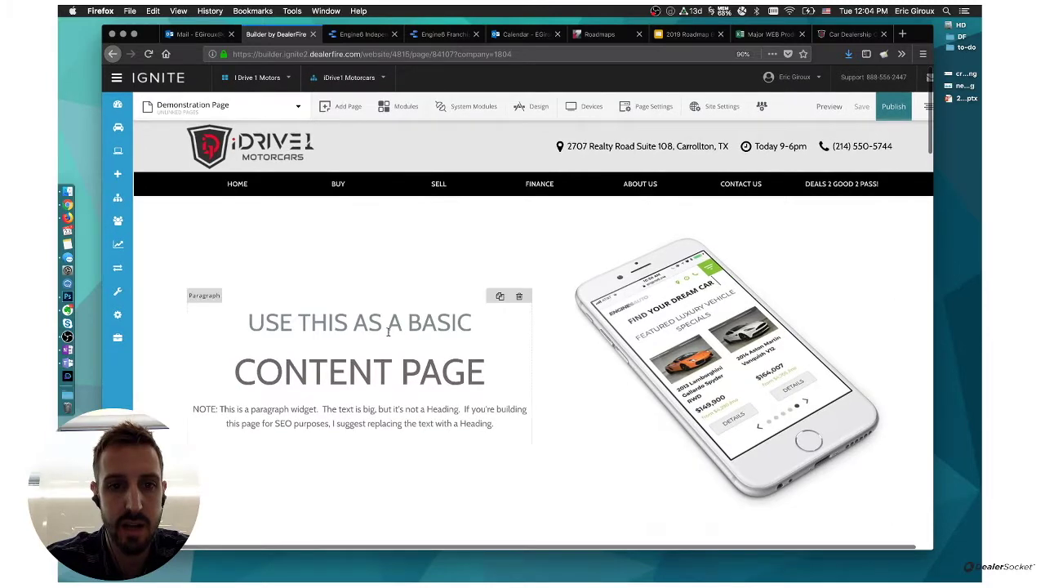
- Look through the placeholder headings, images and numbered lists on the new Demonstration Page, from its header down and back
scroll(388, 328, "down", 5)
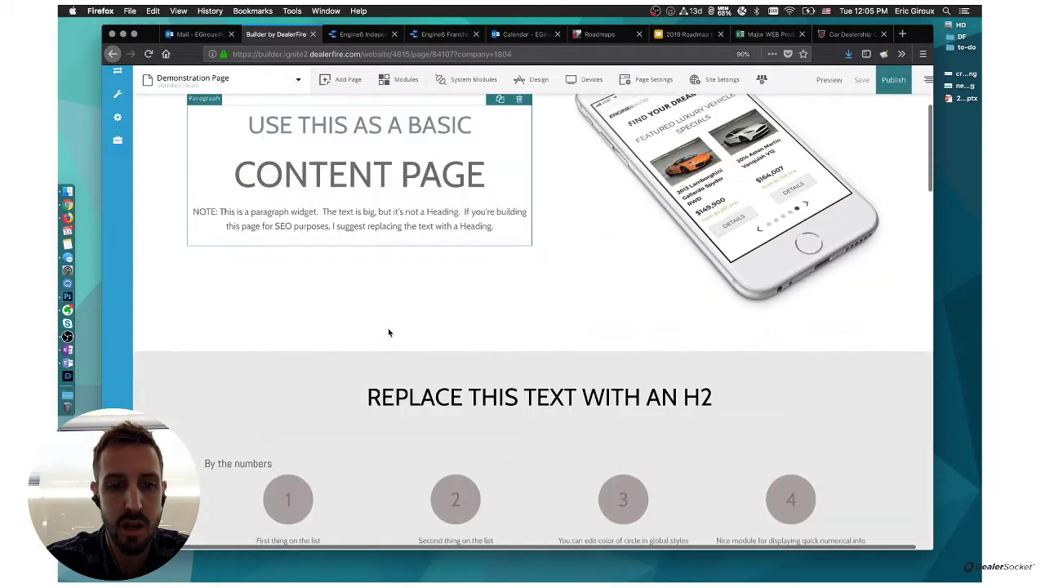
scroll(309, 395, "down", 2)
scroll(318, 399, "down", 5)
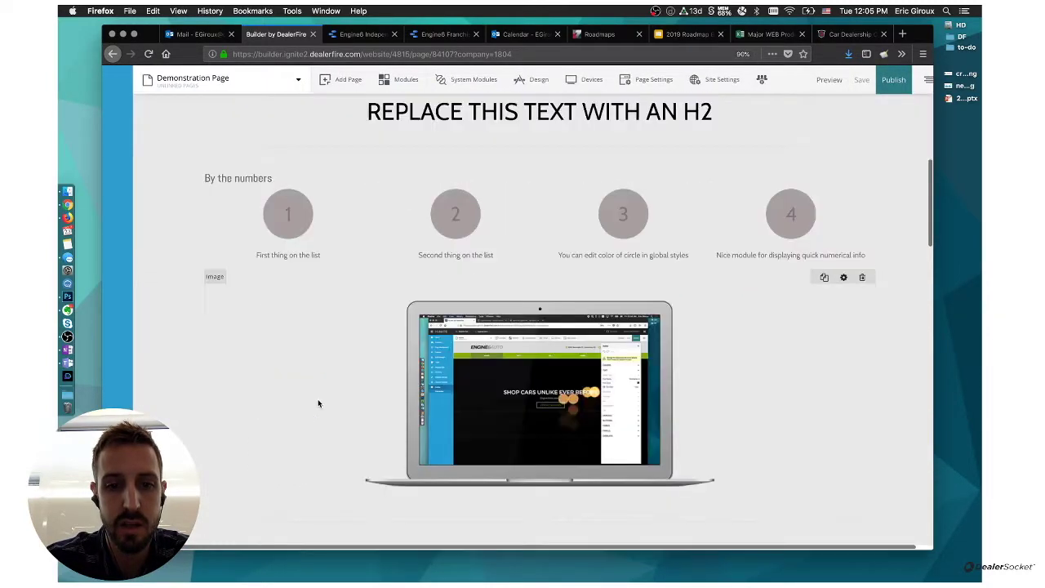
scroll(318, 404, "down", 4)
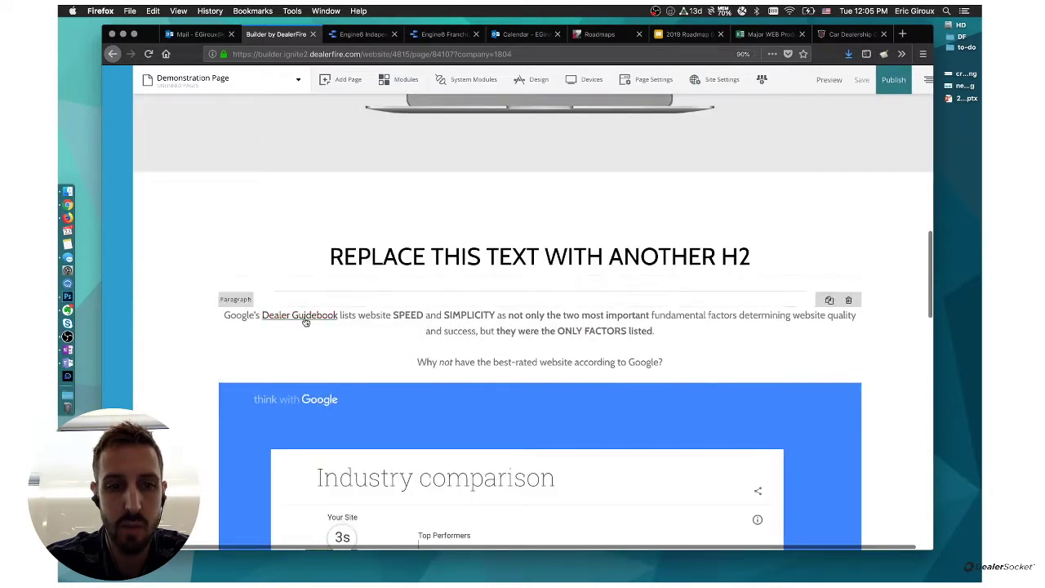
scroll(305, 343, "down", 12)
scroll(304, 321, "down", 4)
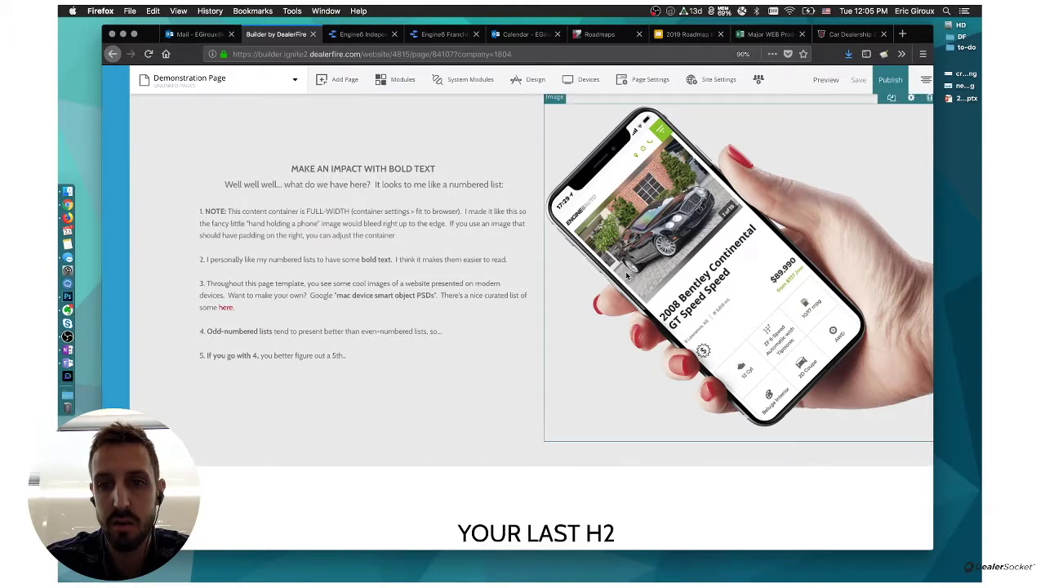
left_click(628, 276)
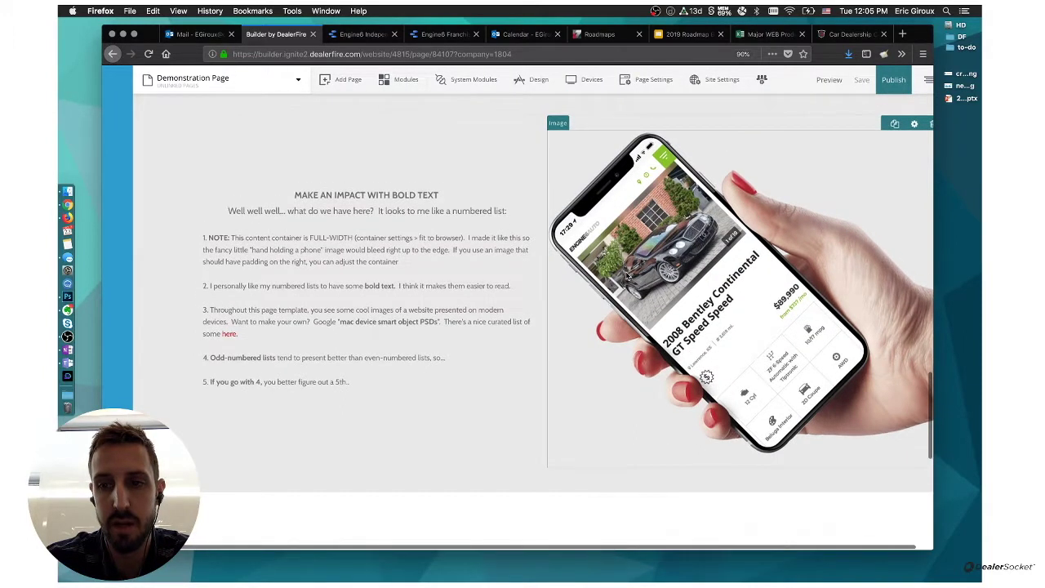
scroll(627, 276, "up", 10)
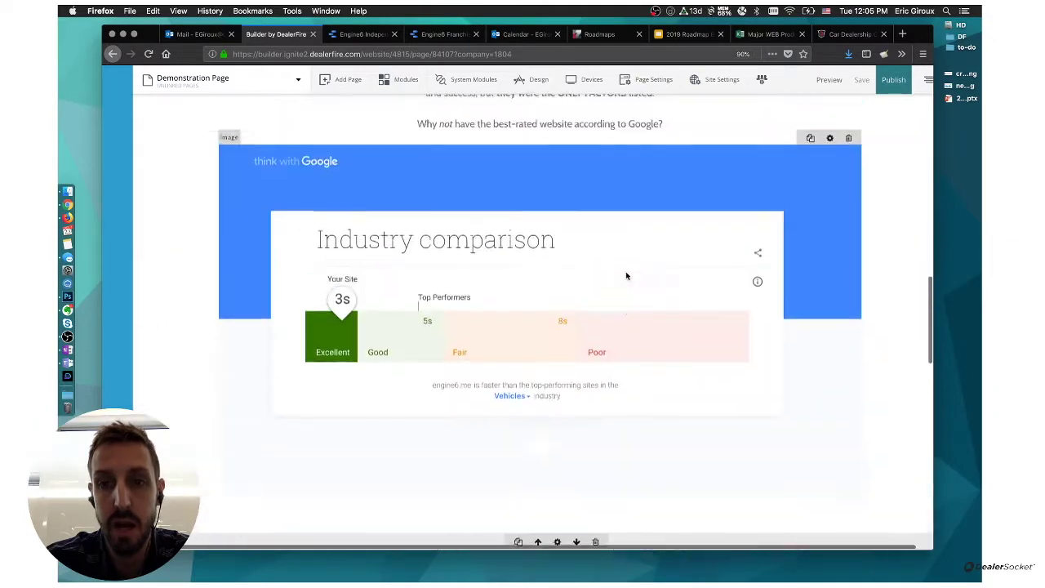
scroll(626, 275, "up", 15)
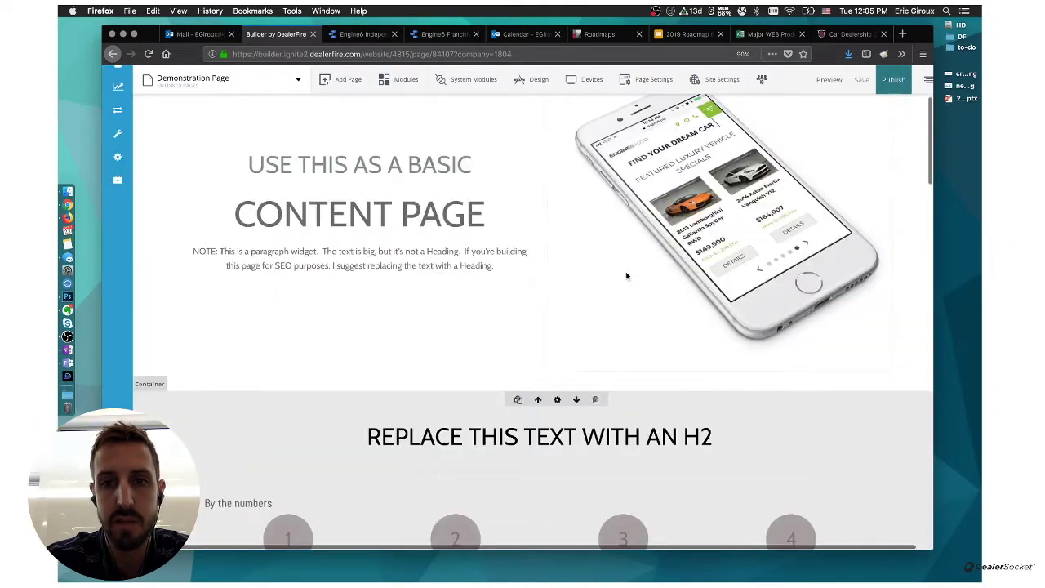
scroll(625, 271, "down", 2)
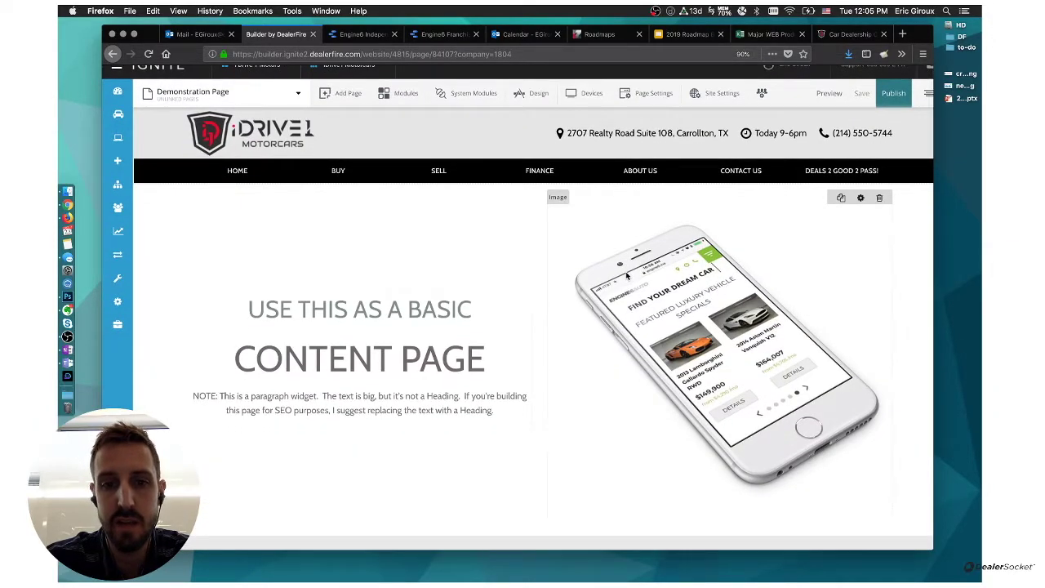
scroll(626, 276, "down", 1)
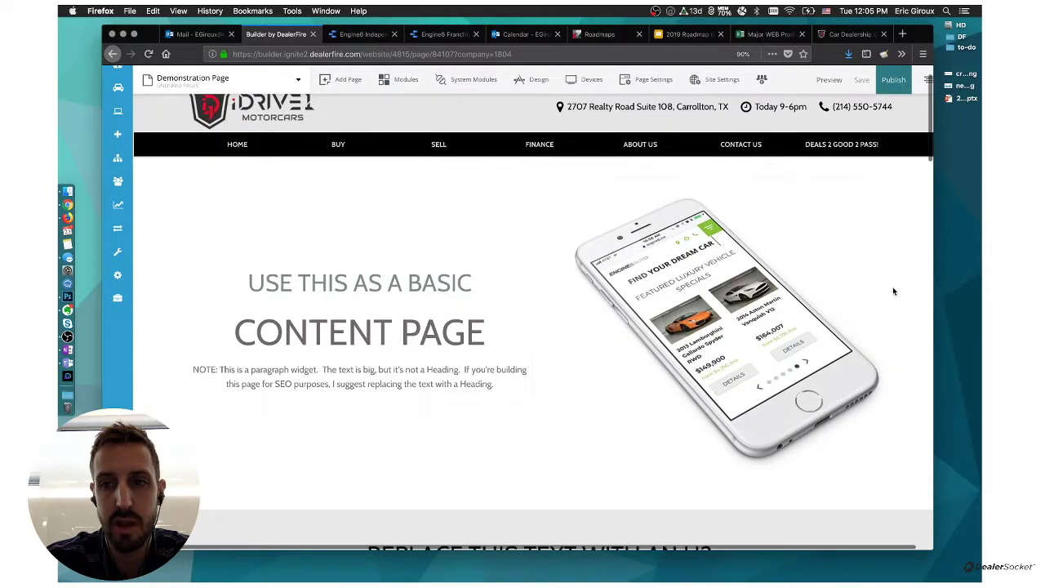
scroll(763, 309, "up", 2)
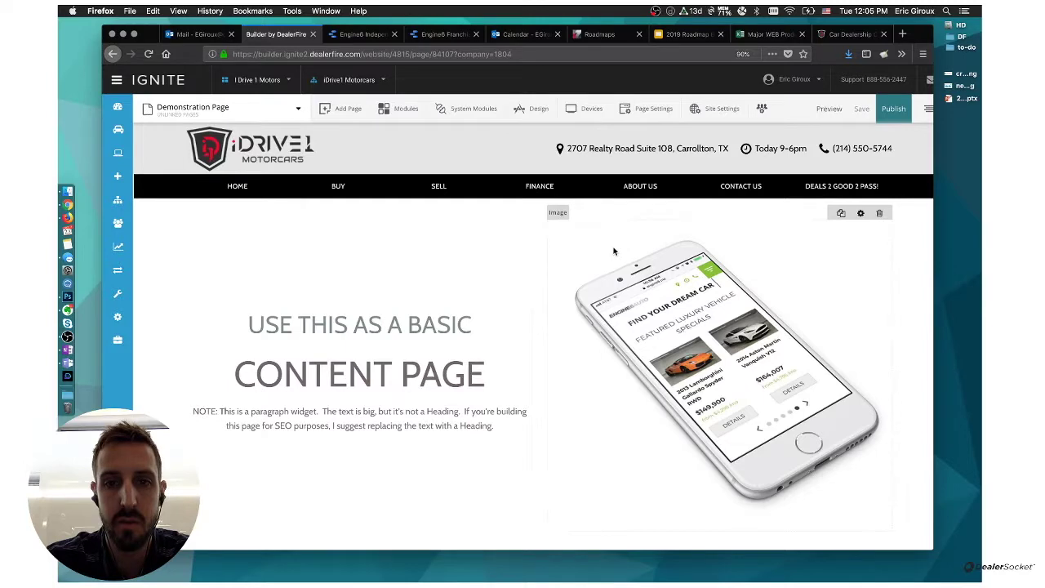
- Examine the style settings and individual padding values of the container holding the first H2 placeholder, then close its settings
scroll(612, 250, "down", 10)
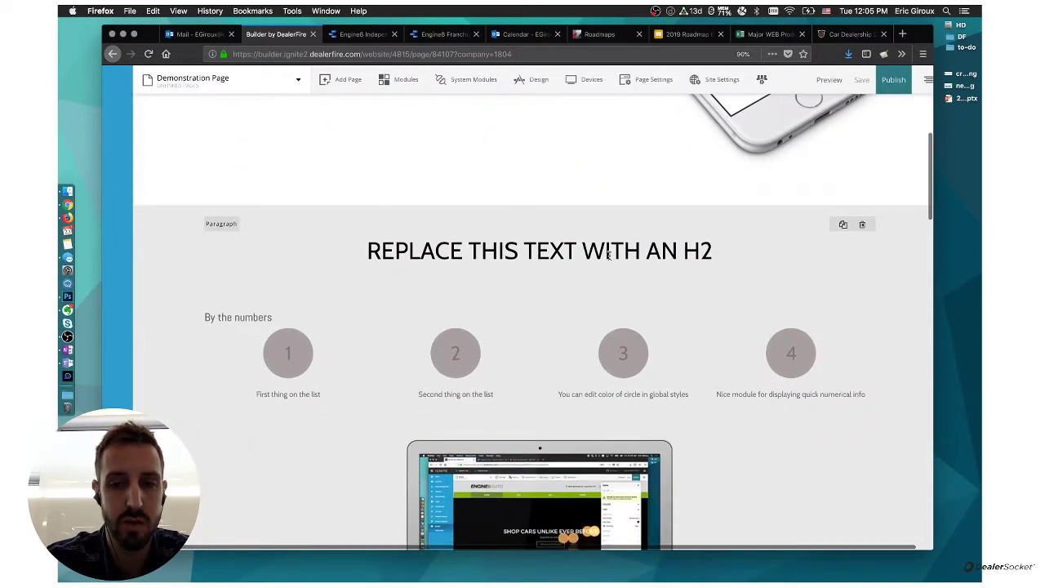
scroll(608, 255, "up", 1)
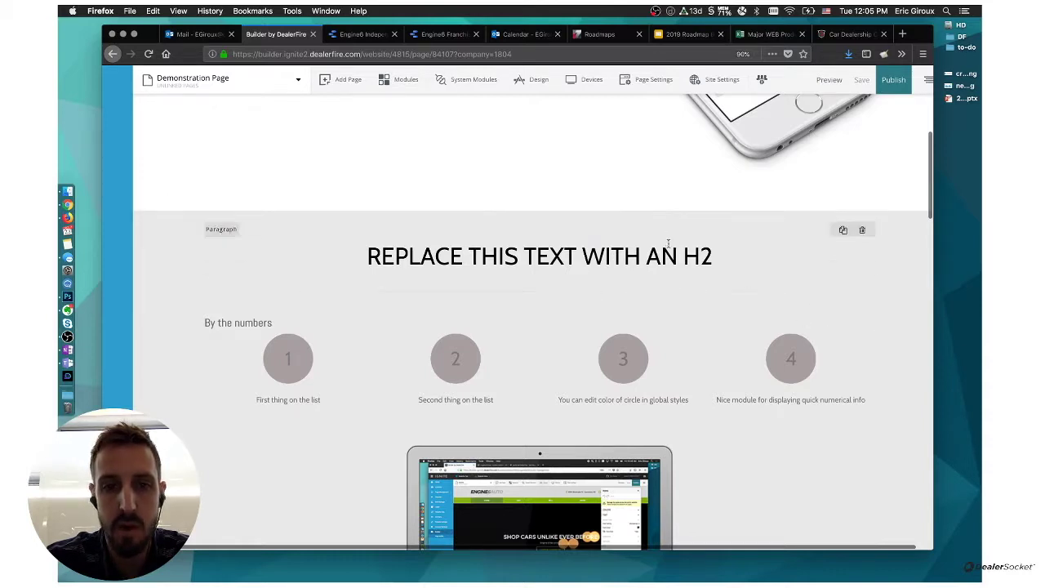
scroll(677, 330, "down", 1)
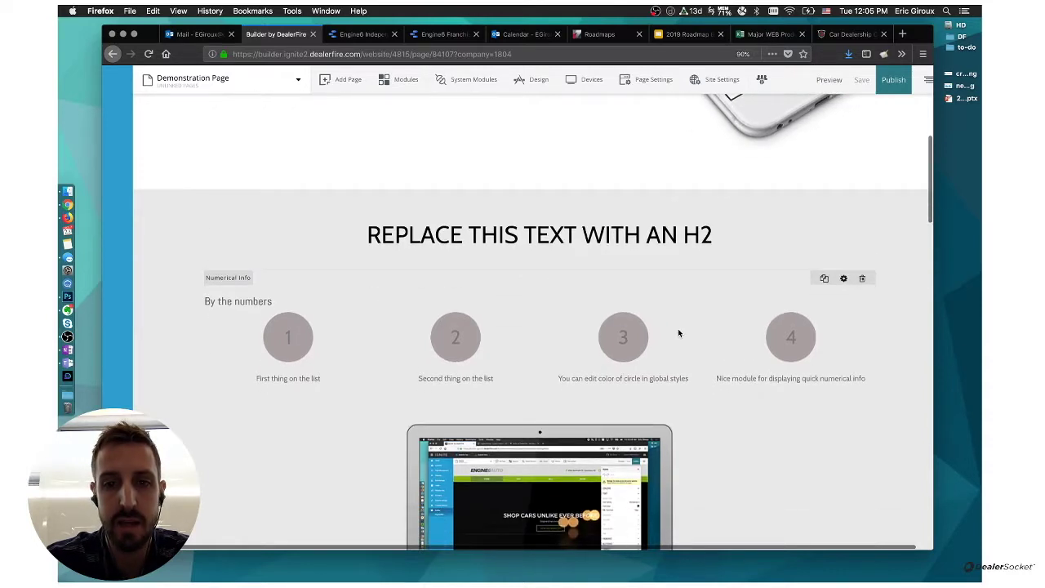
left_click(613, 197)
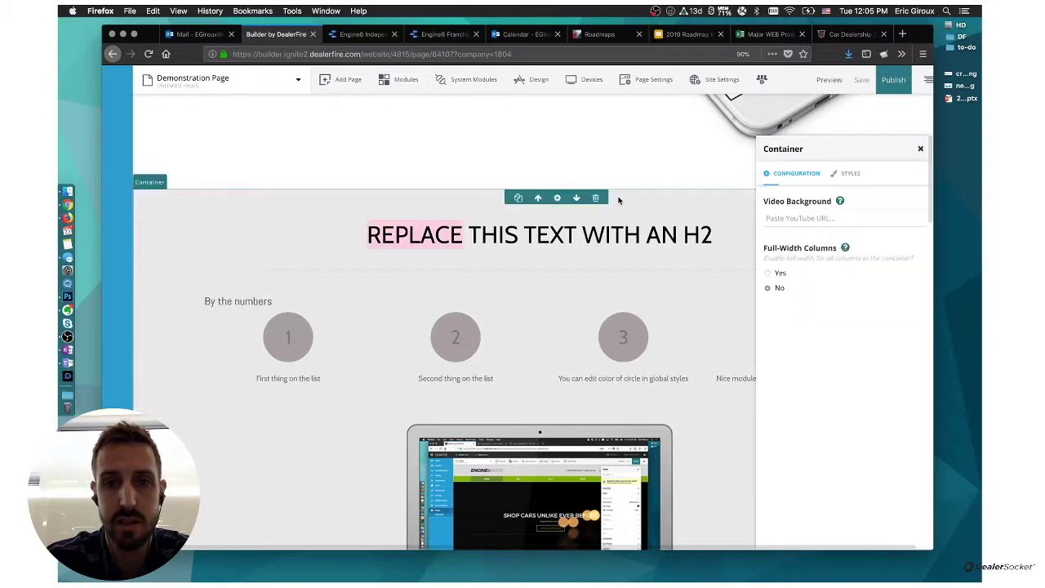
left_click(842, 176)
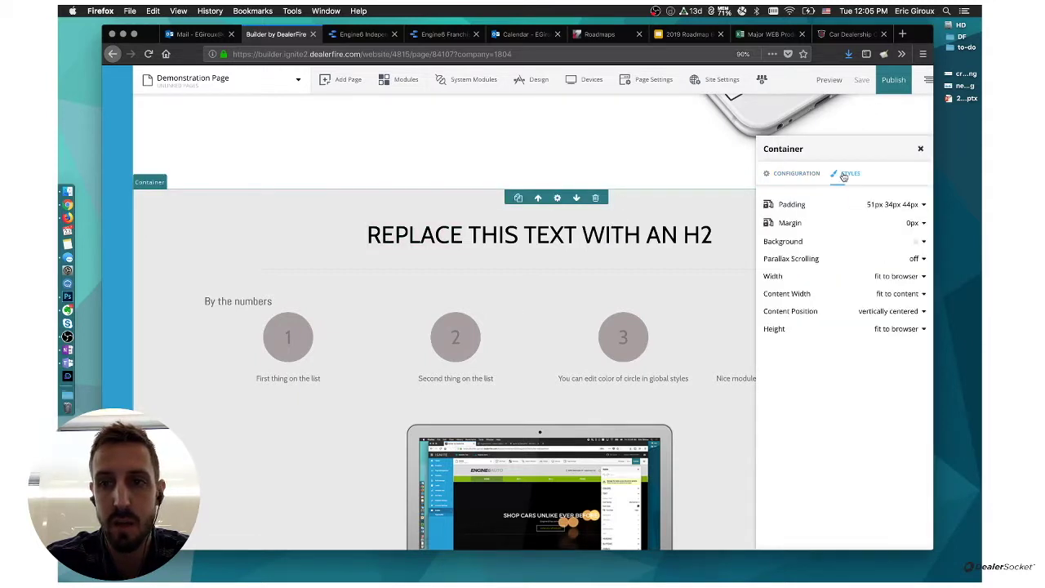
left_click(924, 206)
left_click(843, 214)
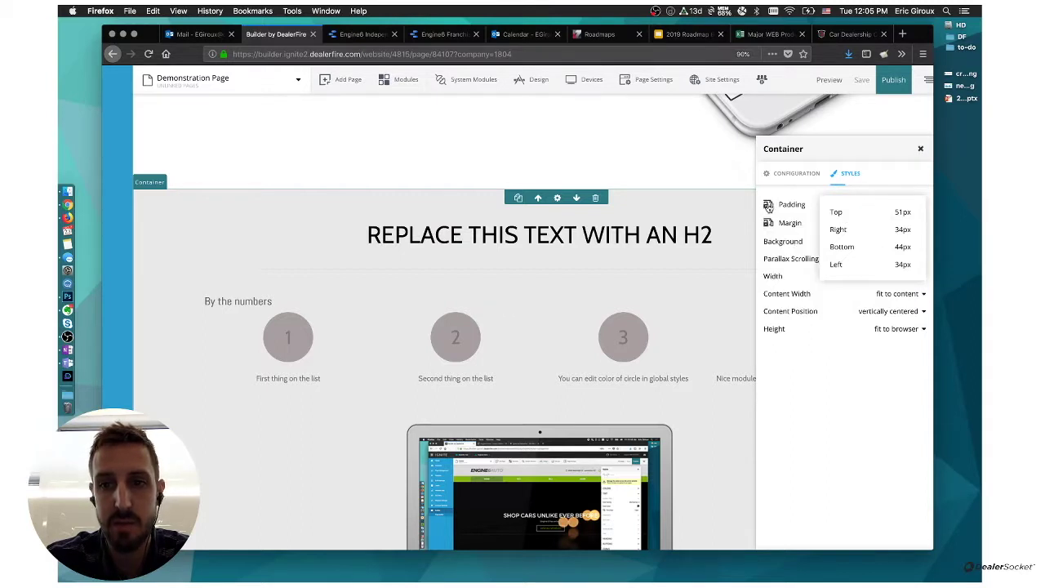
mouse_move(770, 209)
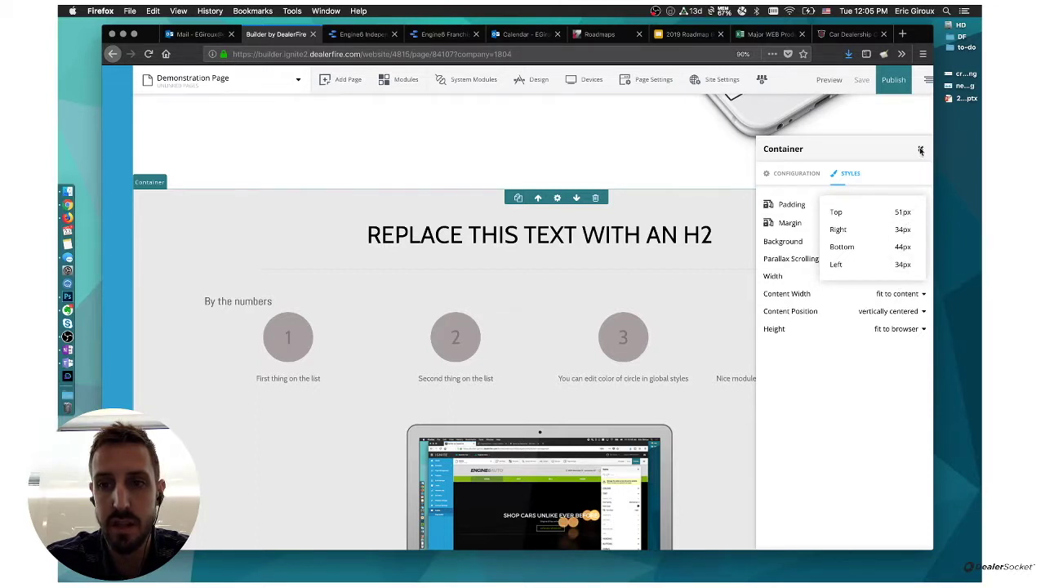
left_click(920, 151)
- Switch the Demonstration Page from the desktop layout to the Mobile device view
scroll(878, 329, "down", 3)
scroll(874, 318, "up", 2)
left_click(574, 81)
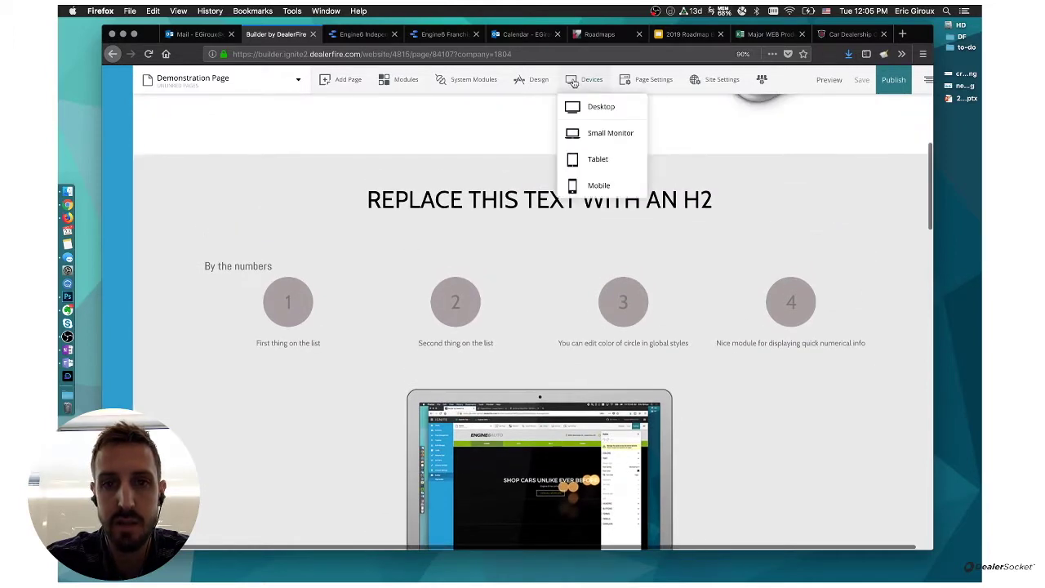
left_click(601, 187)
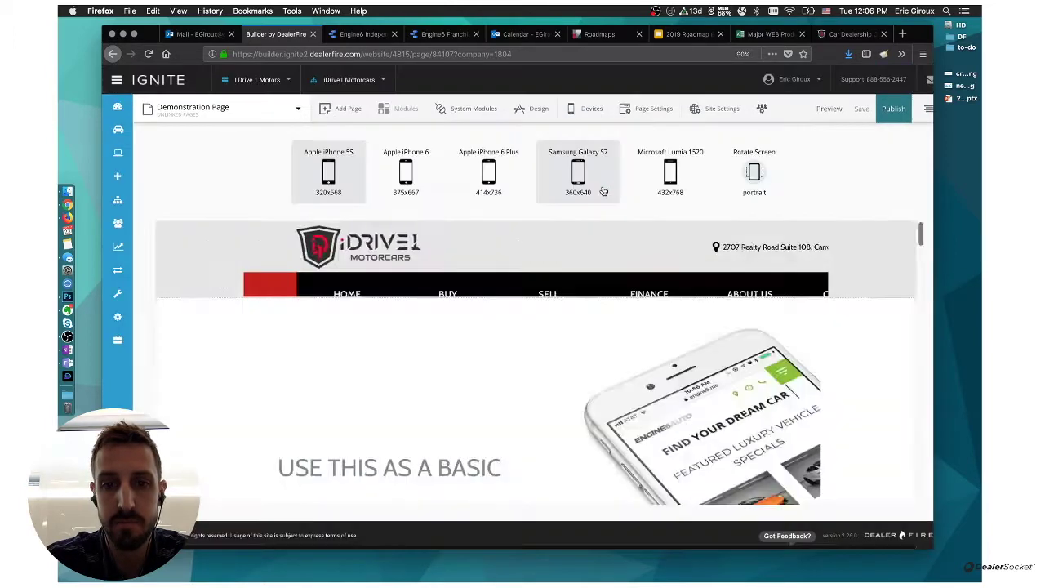
- Examine the individual padding values of the first H2 placeholder's container in the Apple iPhone 5S view, then close its settings
scroll(574, 313, "down", 10)
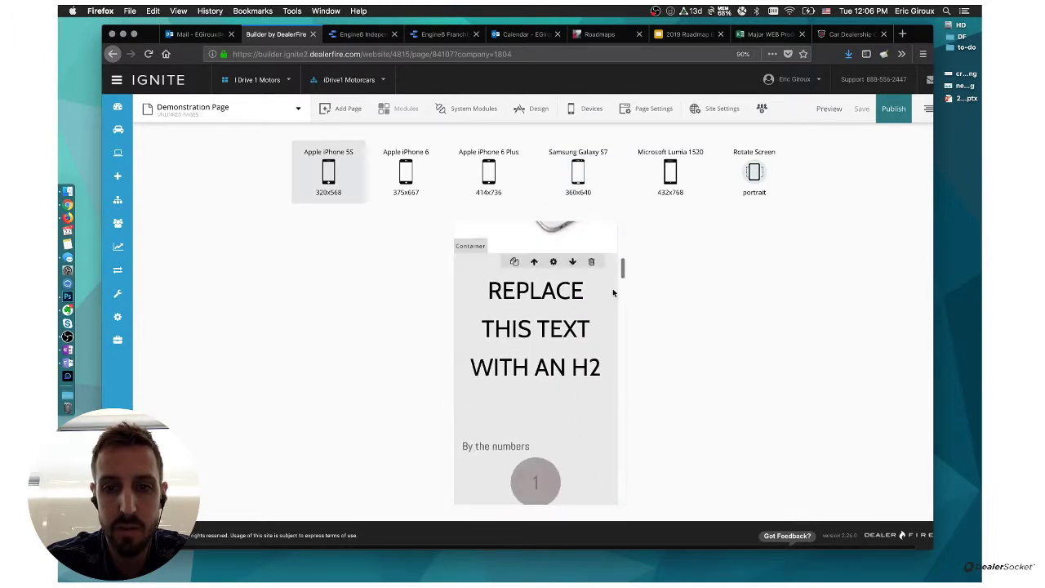
left_click(554, 261)
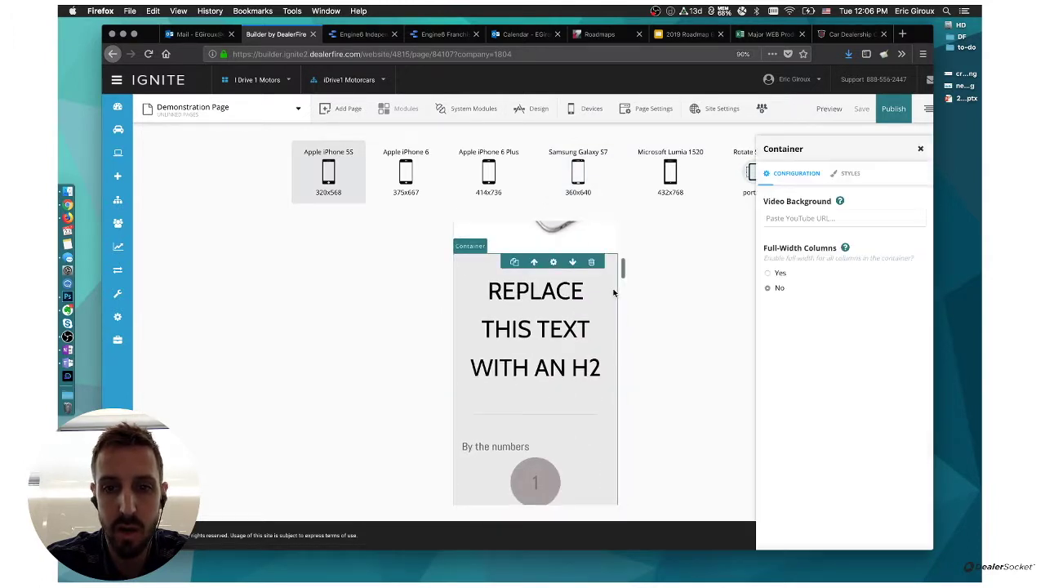
left_click(845, 175)
left_click(923, 205)
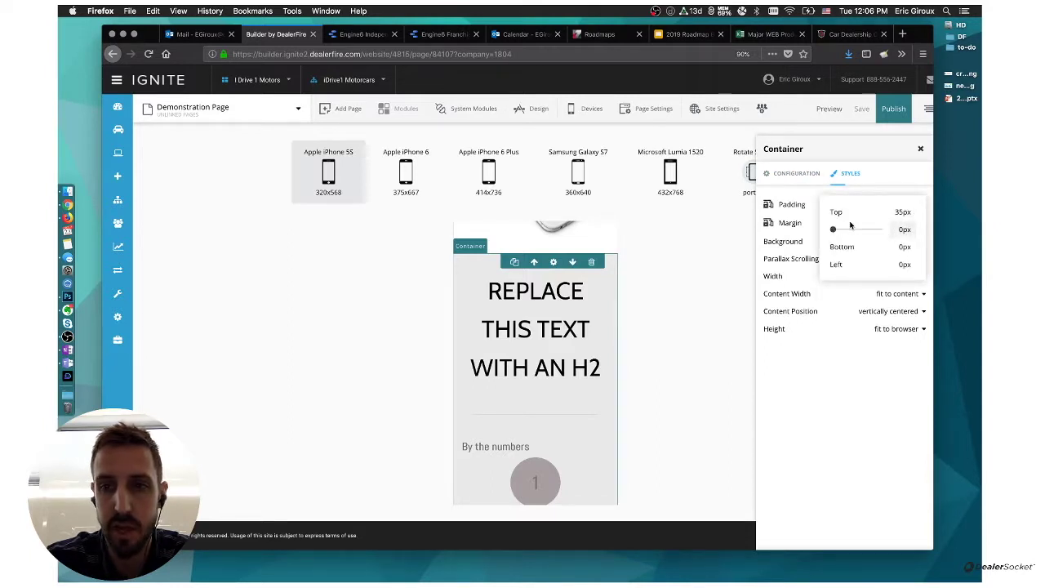
left_click(805, 421)
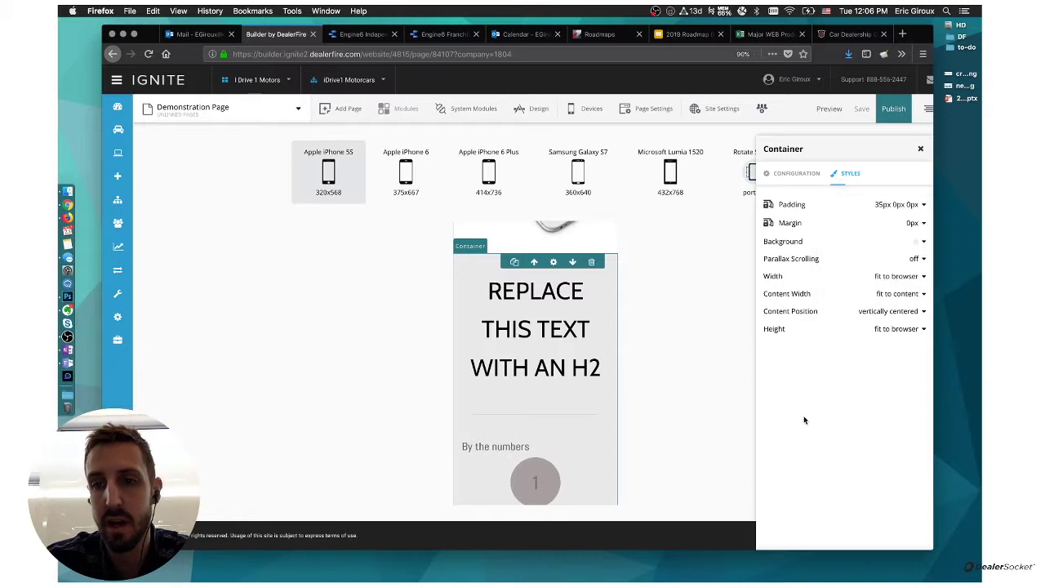
left_click(920, 151)
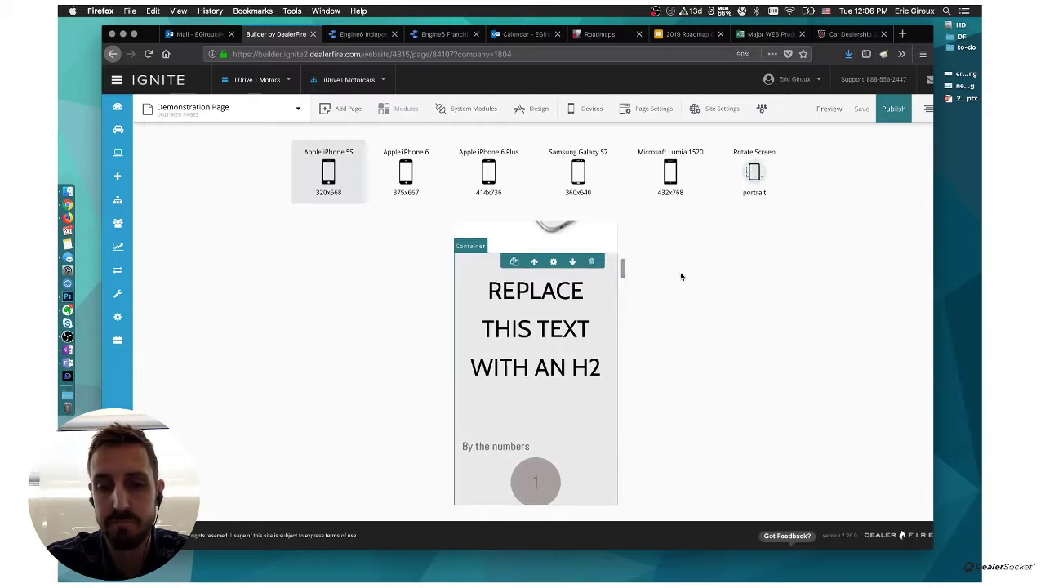
- Look over the H2 section and the content around it in the mobile layout, then return the page to the Desktop view
scroll(487, 432, "down", 1)
scroll(488, 432, "up", 2)
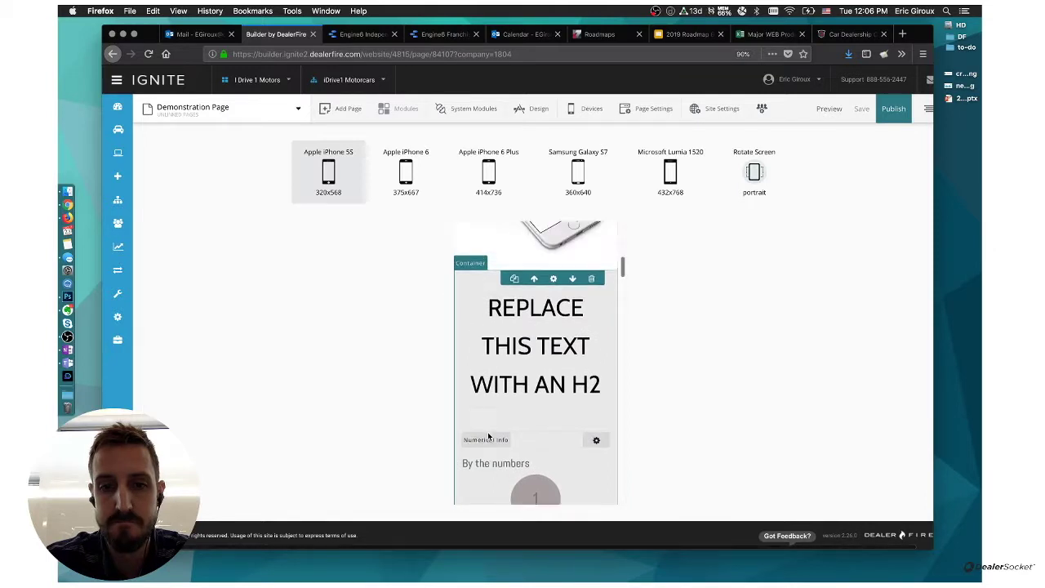
scroll(488, 437, "up", 3)
scroll(487, 433, "down", 1)
scroll(488, 432, "down", 2)
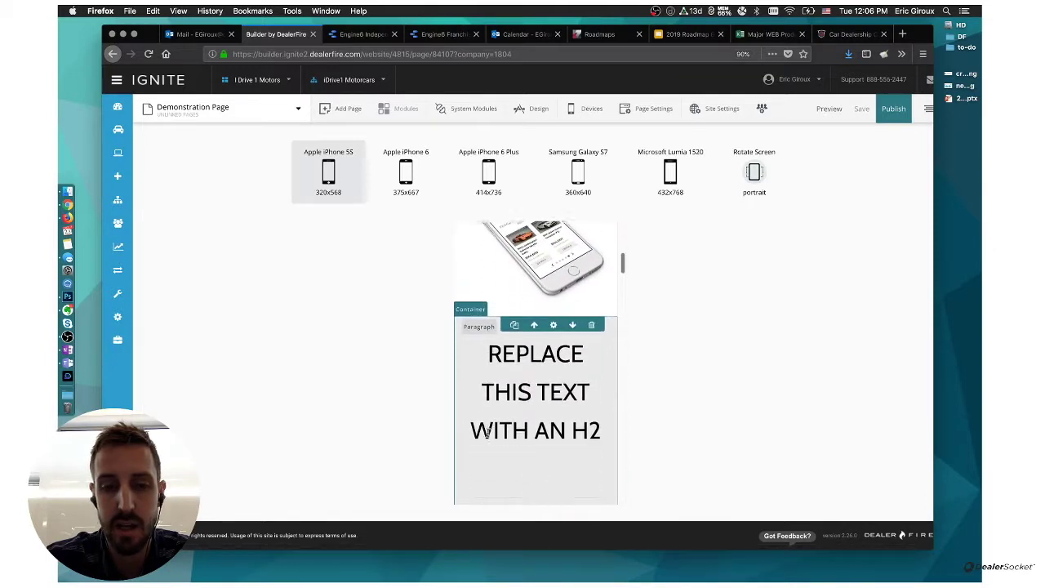
scroll(487, 432, "down", 3)
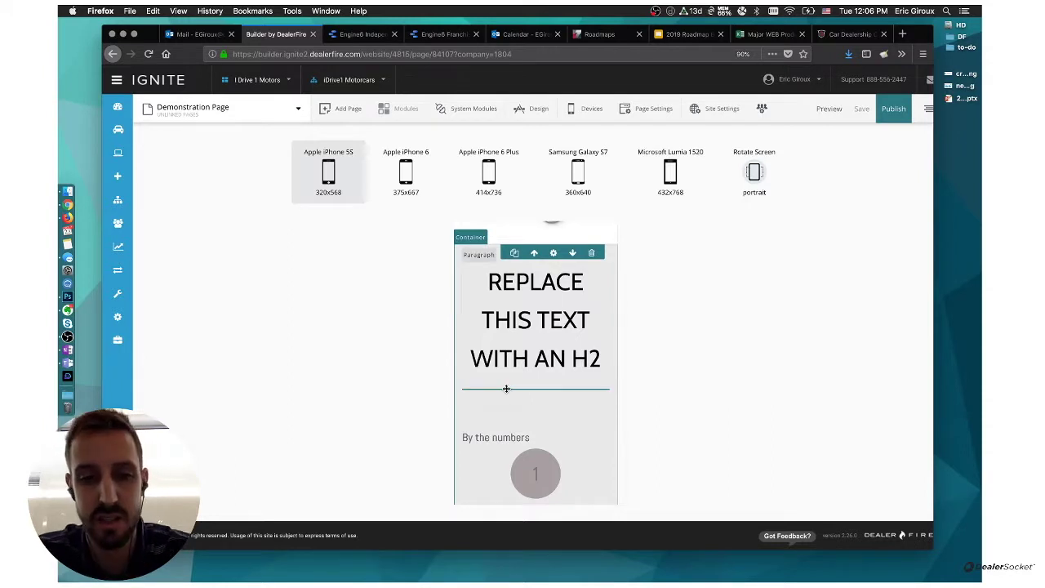
scroll(506, 389, "down", 5)
scroll(527, 273, "up", 10)
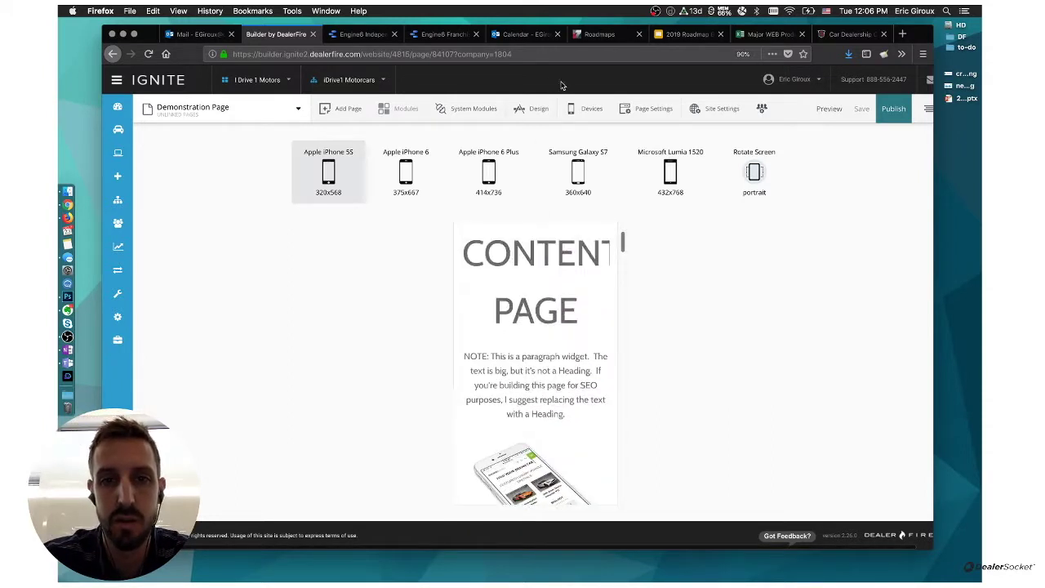
left_click(580, 107)
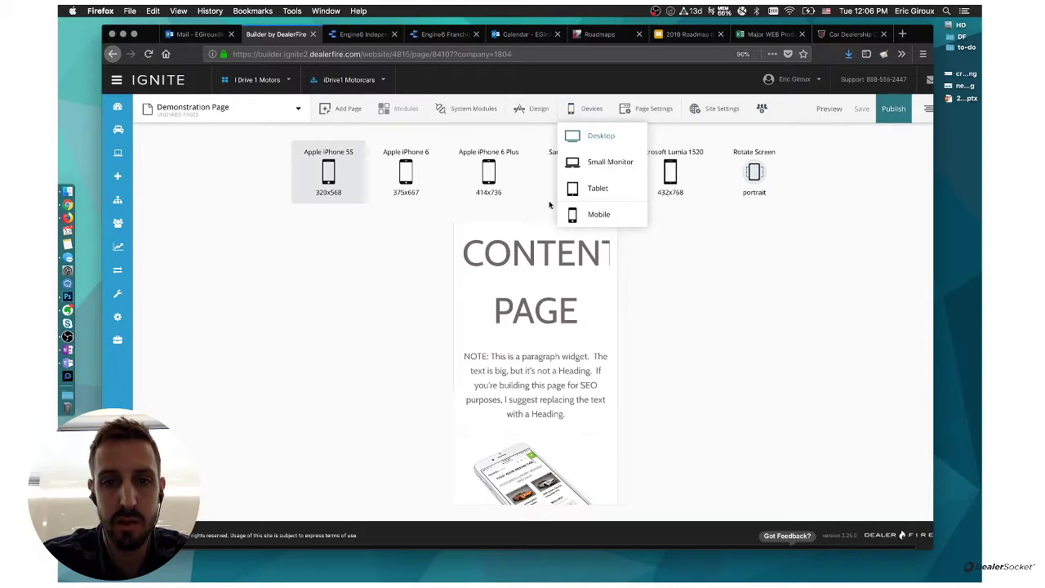
left_click(577, 145)
- Hide the title of the Numerical Info module below the first H2 placeholder and close its settings
scroll(455, 323, "down", 5)
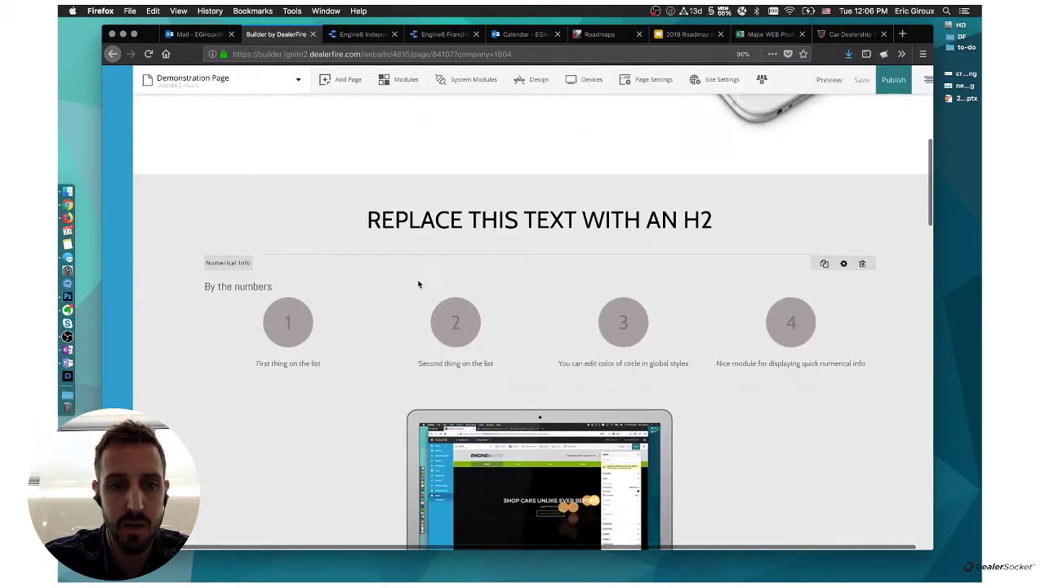
left_click(418, 284)
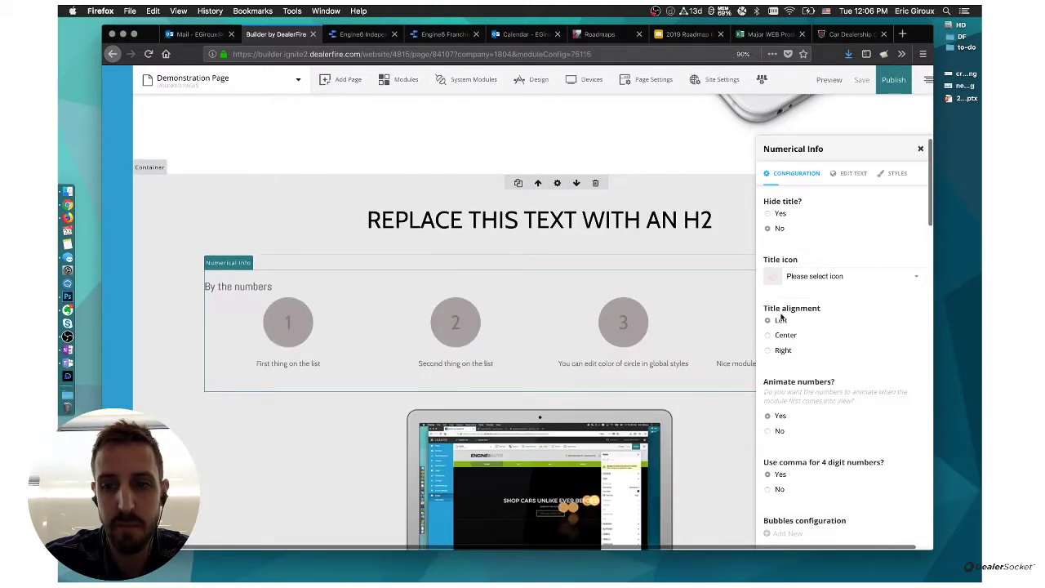
scroll(781, 317, "down", 1)
scroll(780, 318, "up", 1)
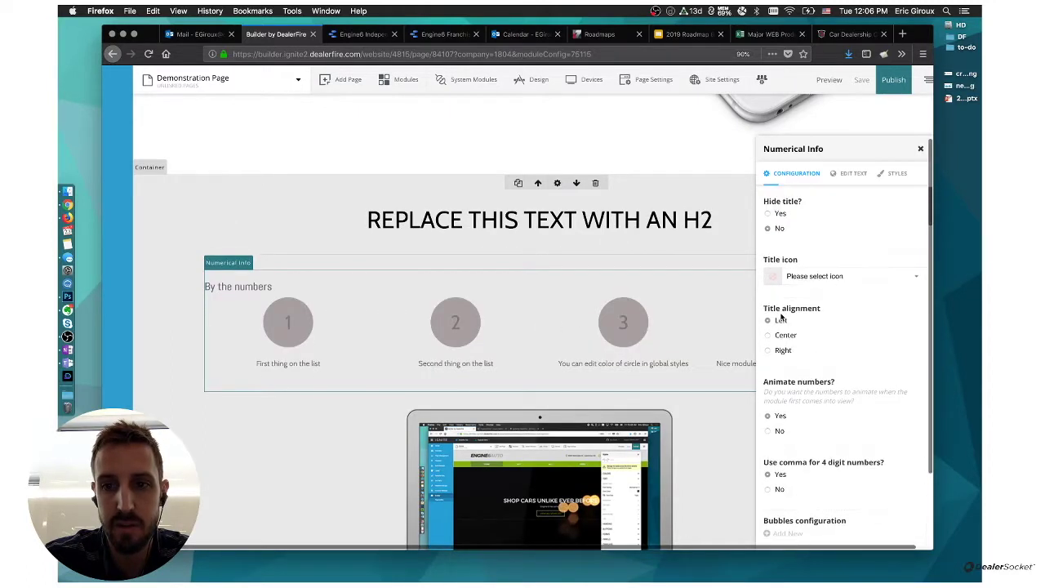
left_click(767, 214)
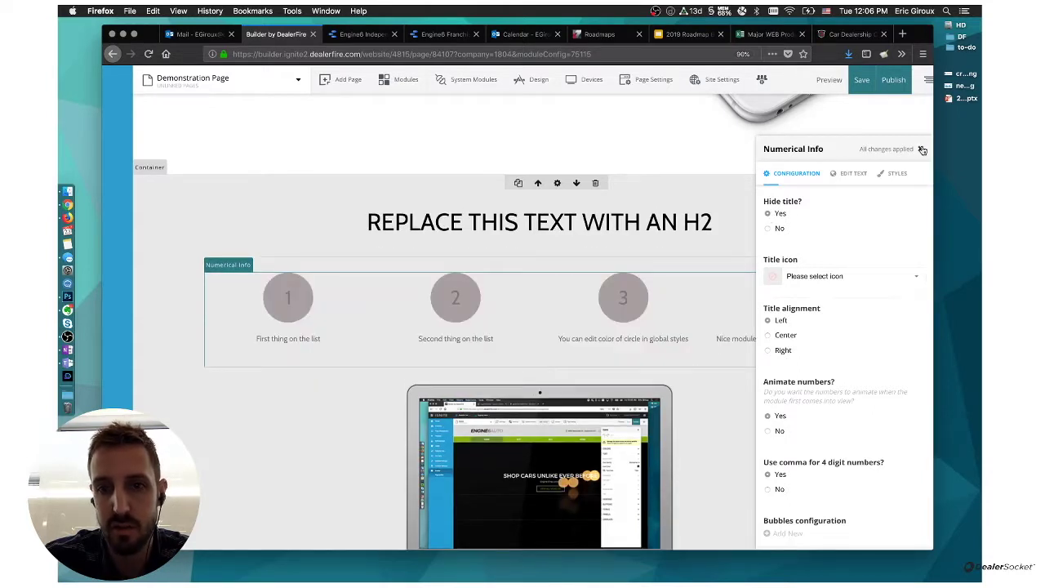
left_click(922, 149)
- Examine the laptop image's URL, description and alignment settings, moving the settings window aside, then close it
scroll(561, 502, "down", 2)
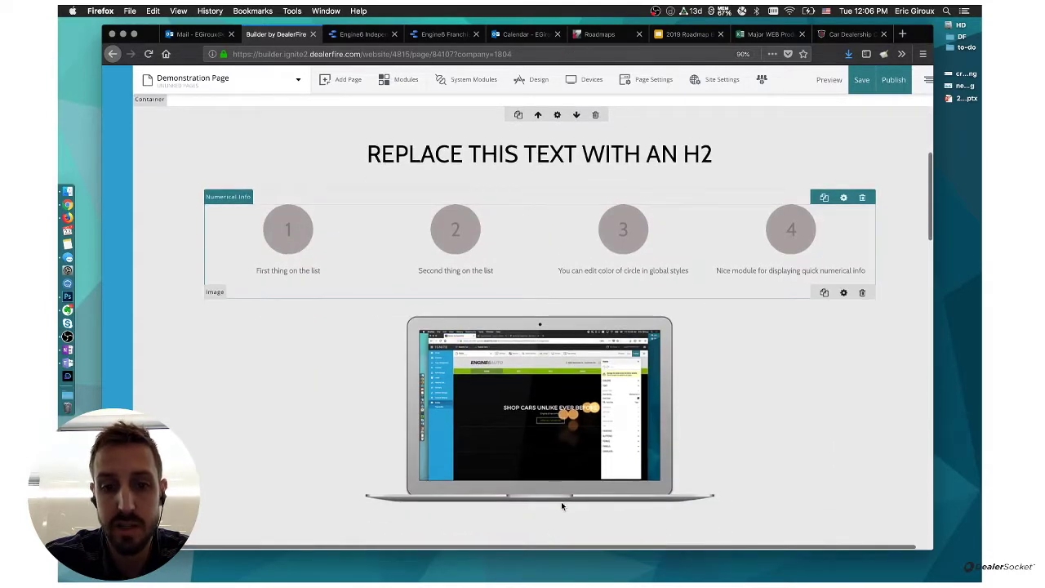
left_click(560, 450)
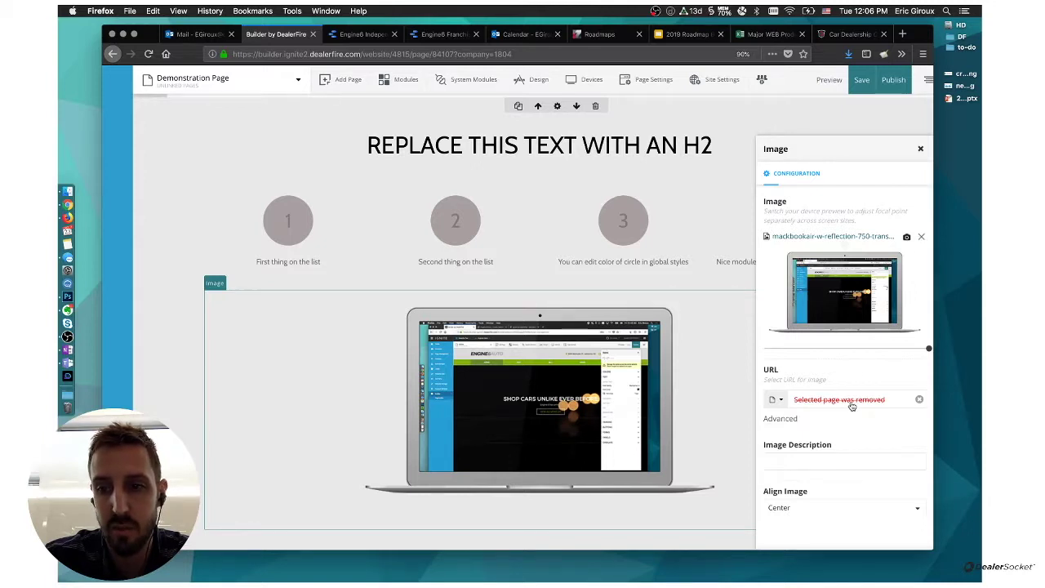
scroll(852, 406, "up", 3)
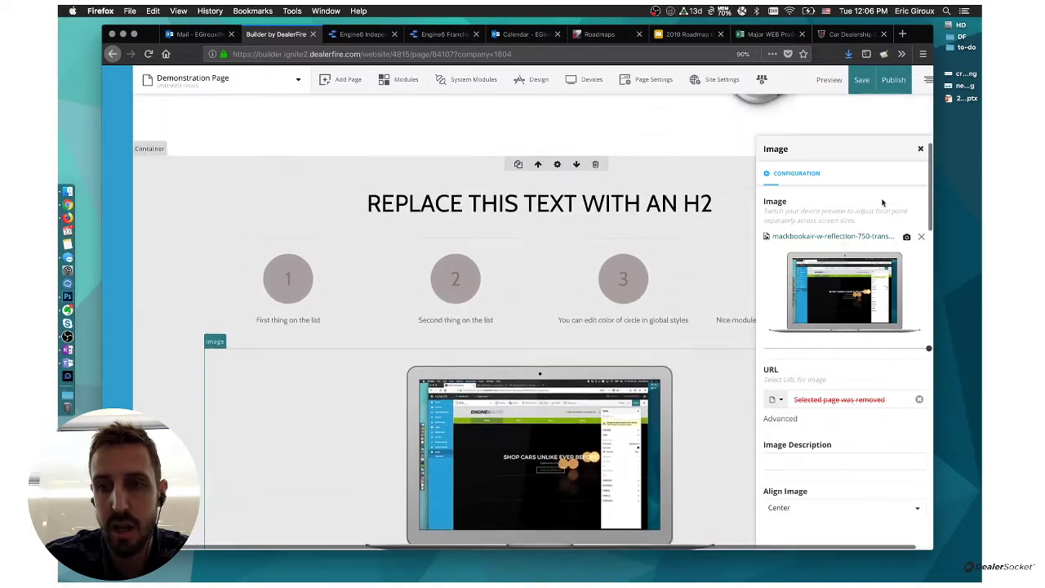
left_click_drag(908, 149, 854, 118)
left_click(813, 429)
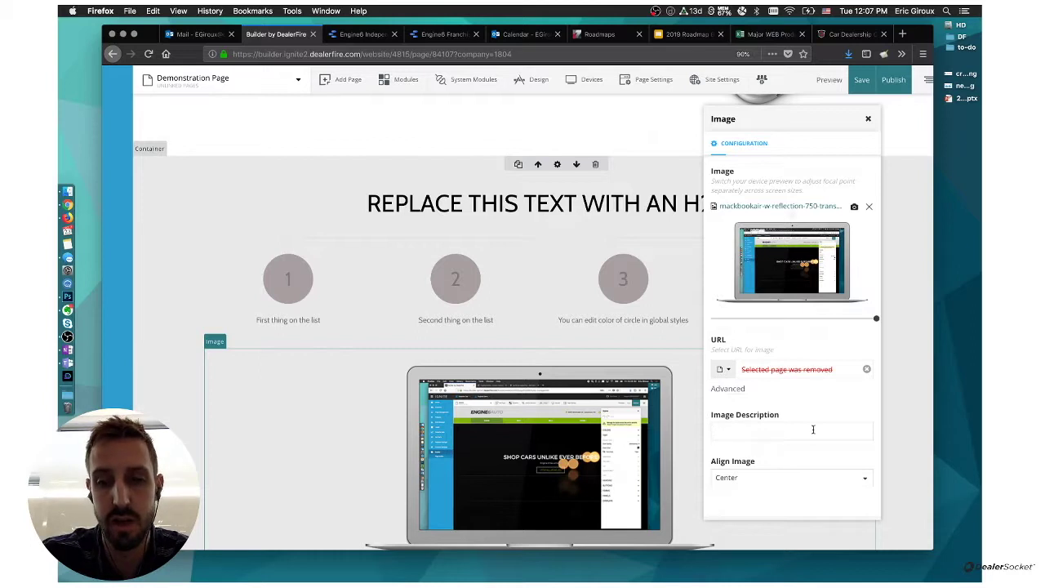
left_click(868, 121)
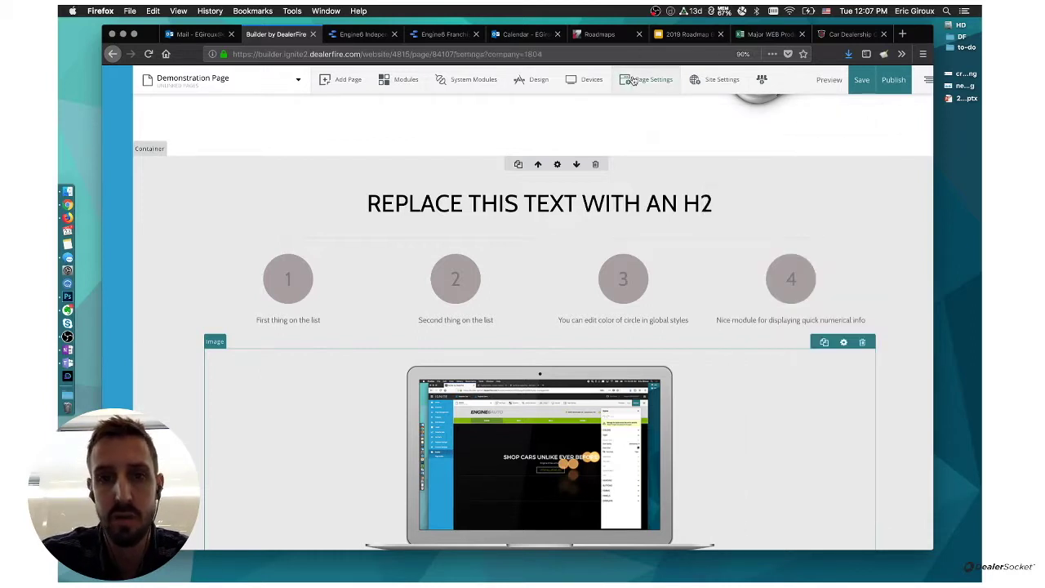
- Open the Demonstration Page's settings, check the SEO URL section and return to the metatags
left_click(633, 80)
left_click(393, 242)
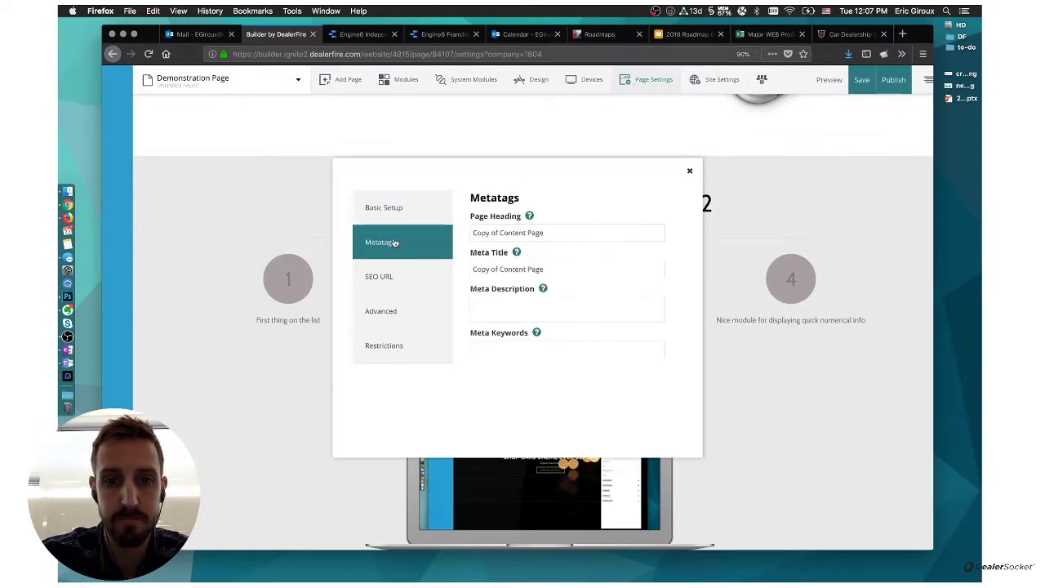
left_click(400, 276)
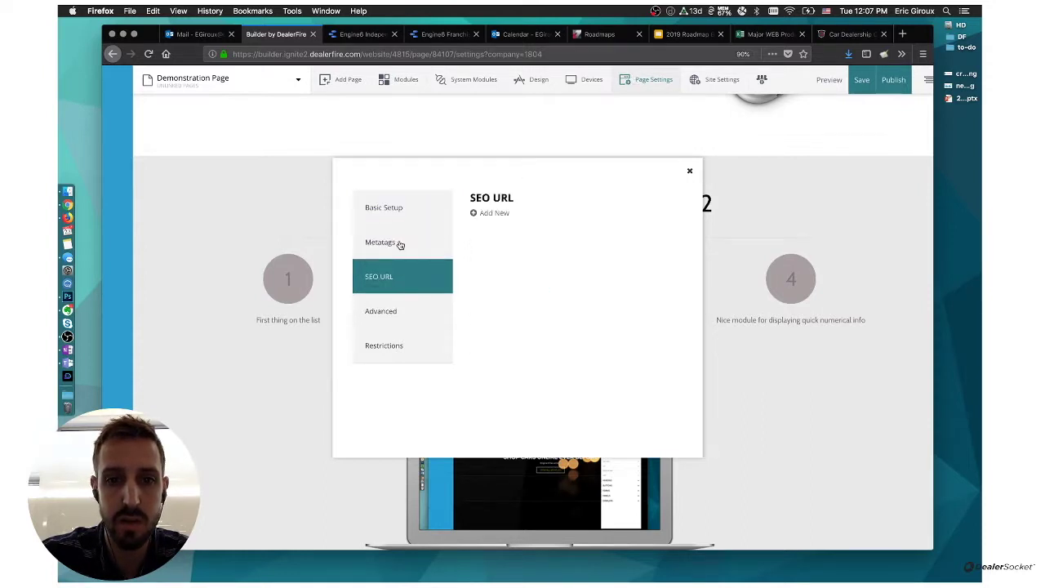
left_click(399, 243)
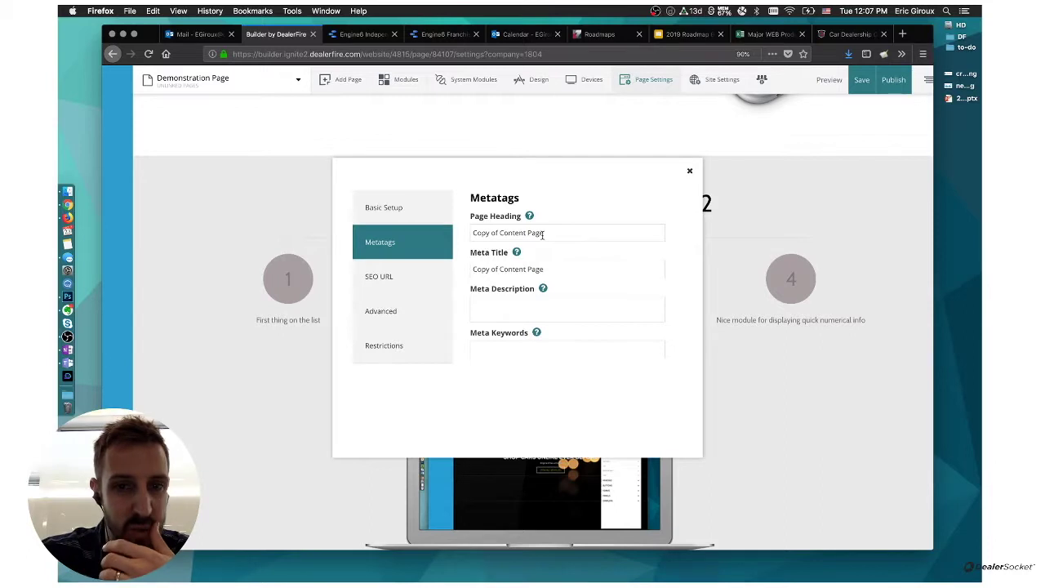
- Set the page heading to "SEO Friendly Page Title" and copy the same text into the meta title
triple_click(542, 234)
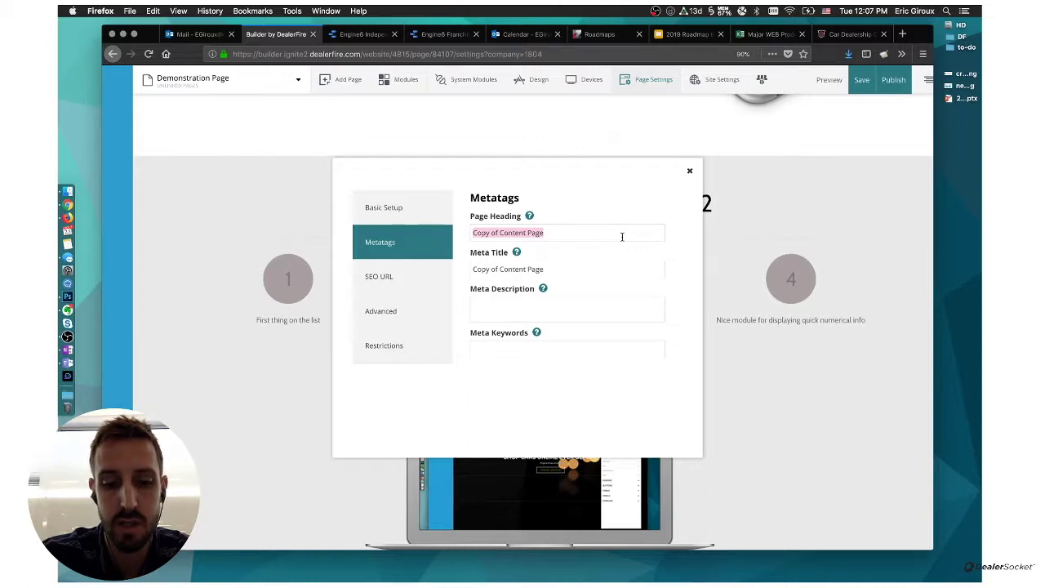
type("SEO Fr")
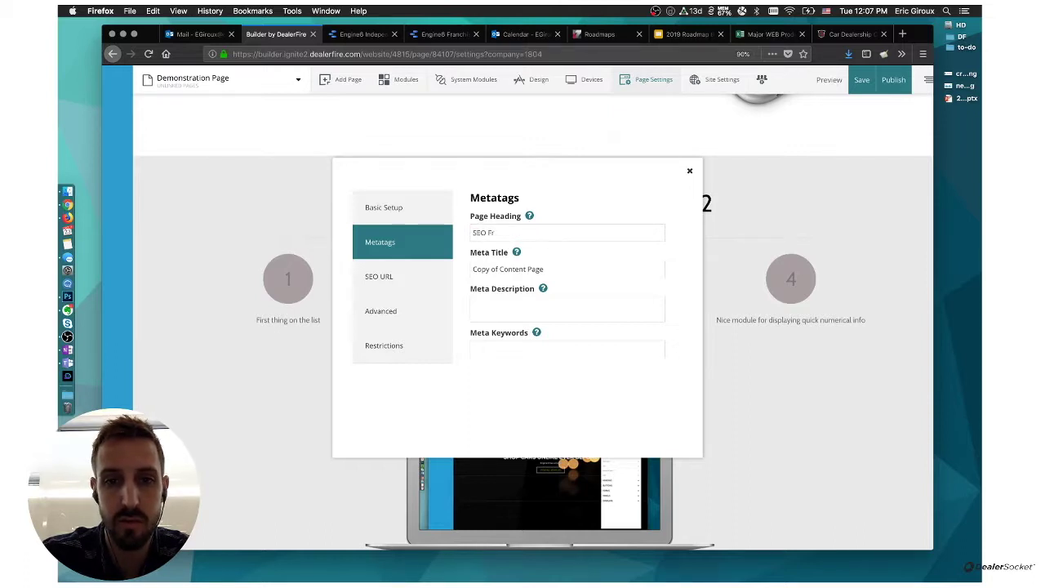
type("iendly Page")
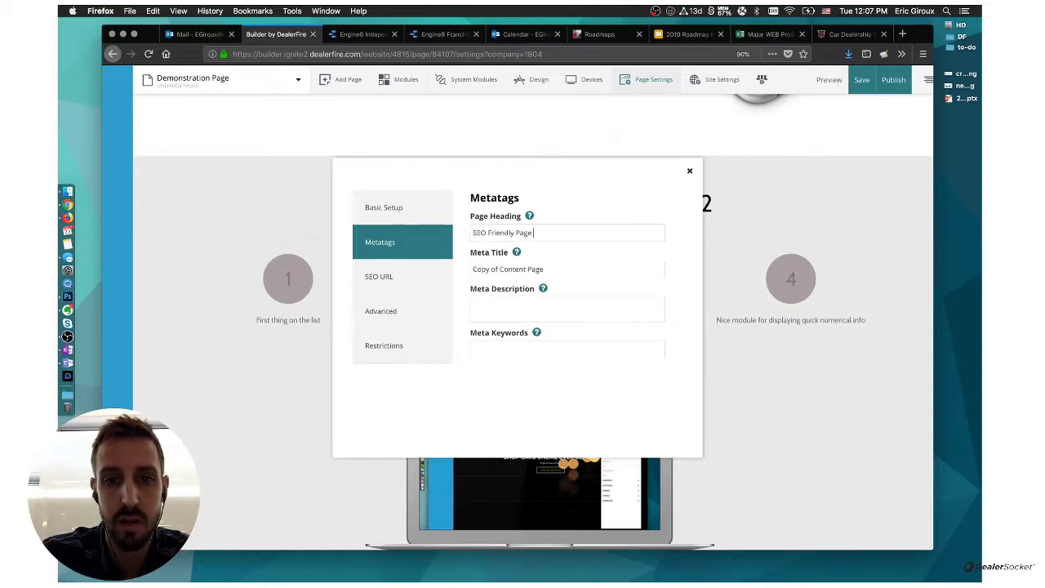
type(" Title")
triple_click(567, 236)
key("super+c")
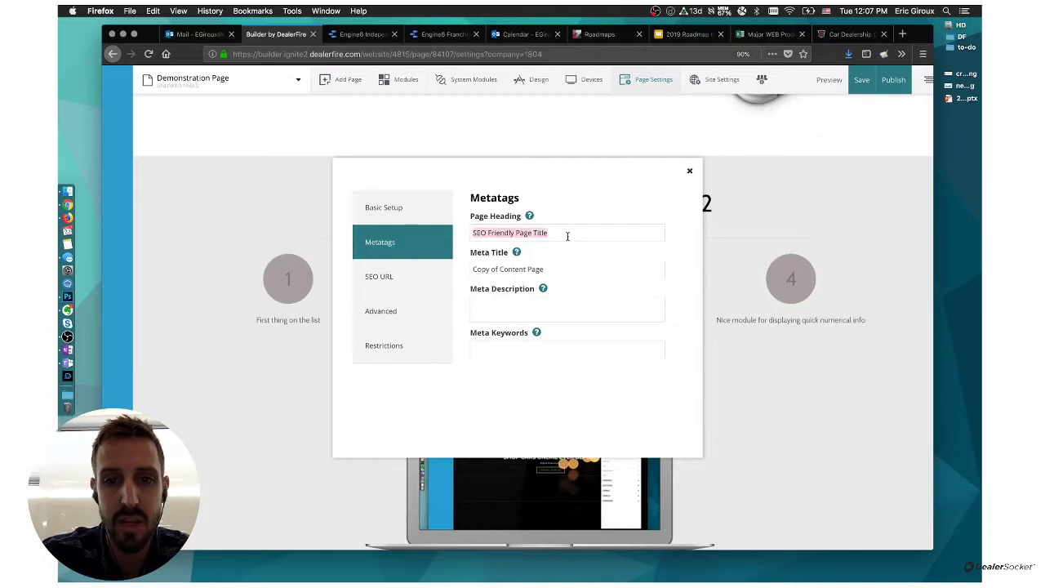
triple_click(567, 269)
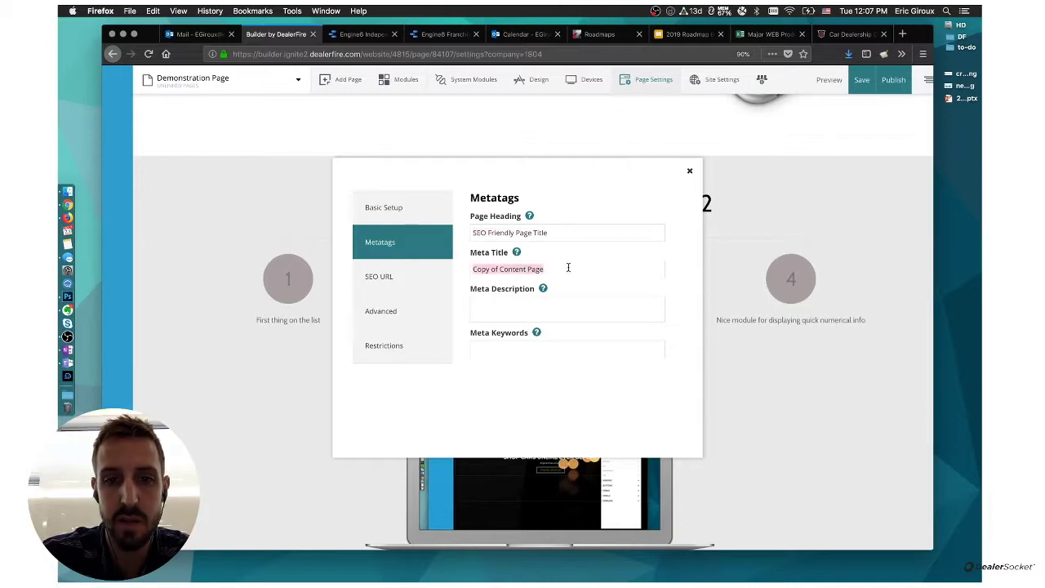
key("super+v")
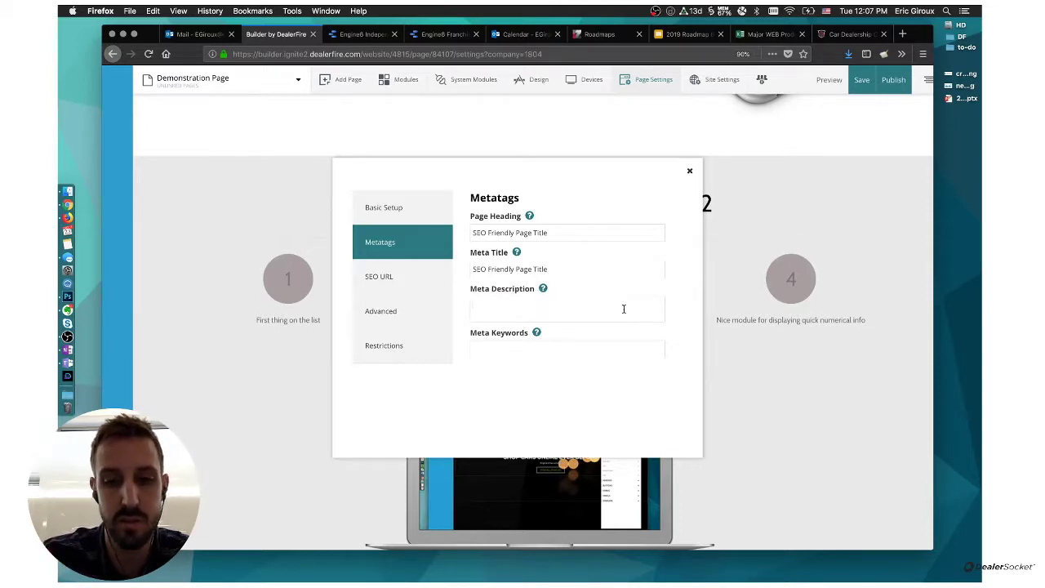
- Enter the meta description "Find what you're looking for and use keywords that will become bolded when they match the search query."
key("BackSpace")
key("BackSpace")
key("BackSpace")
key("BackSpace")
type("what you're looking for and use keywords that will become bolded wh")
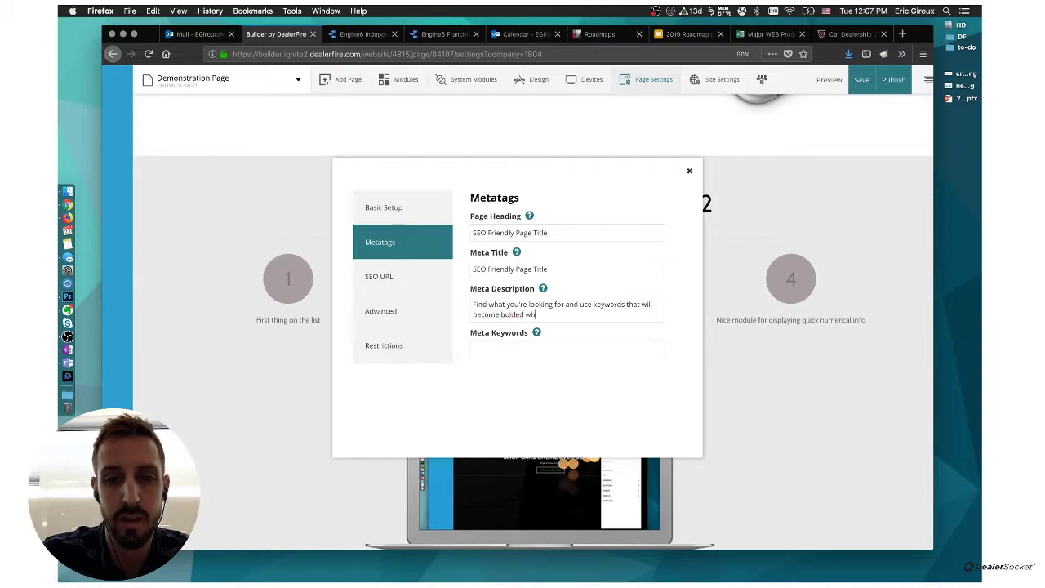
type("en they match")
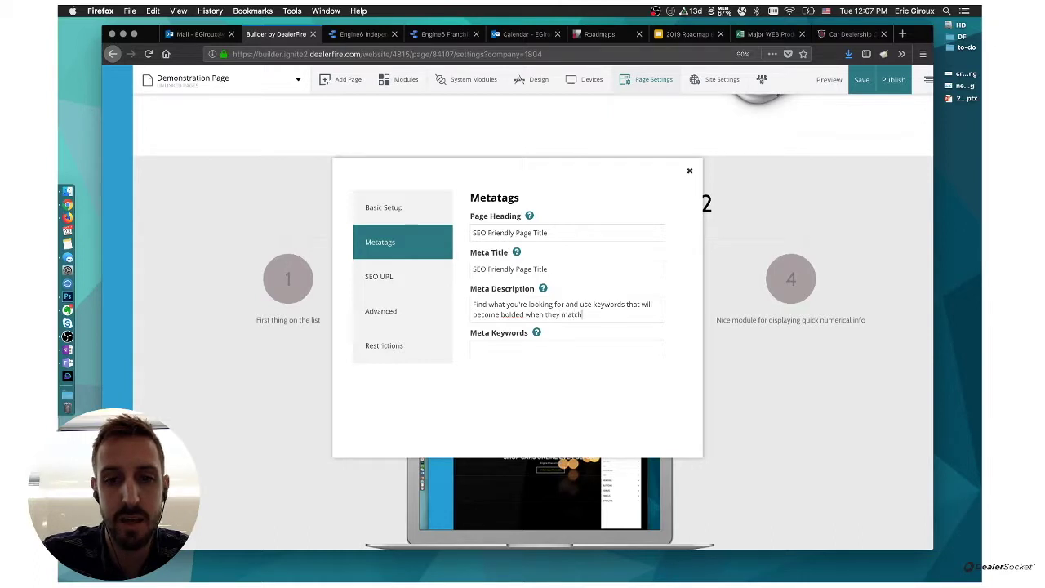
type(" the search query.")
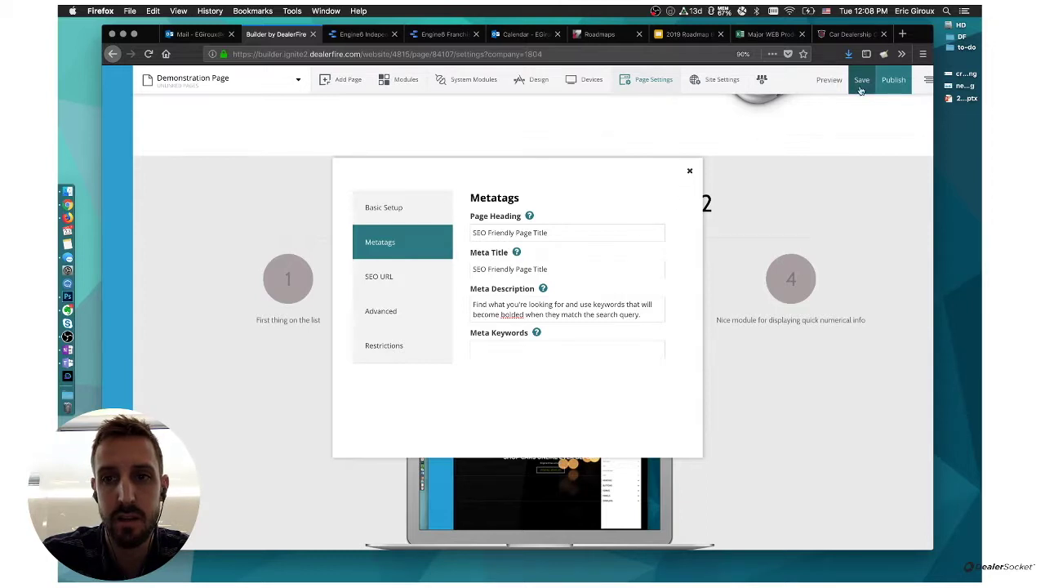
- Publish the website with the new page changes and close the page settings
left_click(891, 85)
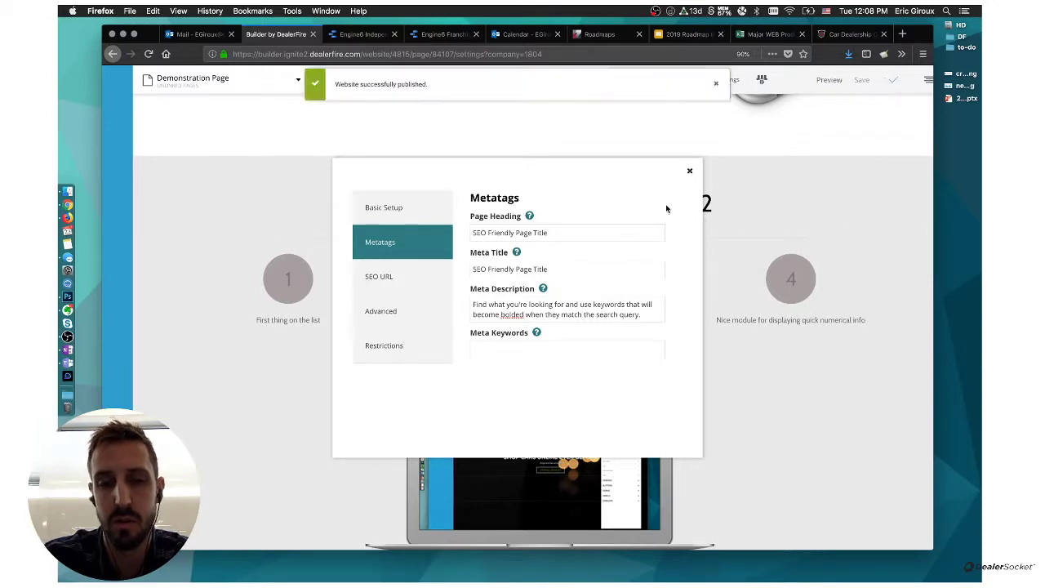
left_click(689, 171)
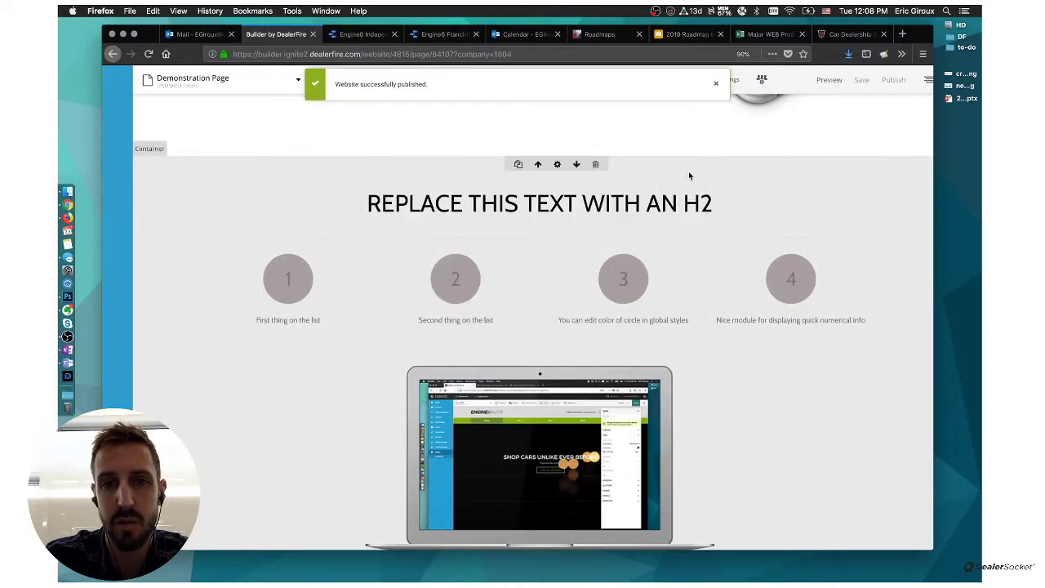
- Dismiss the publish notification, preview the Demonstration Page on the live site, look through its content and close the preview
left_click(716, 84)
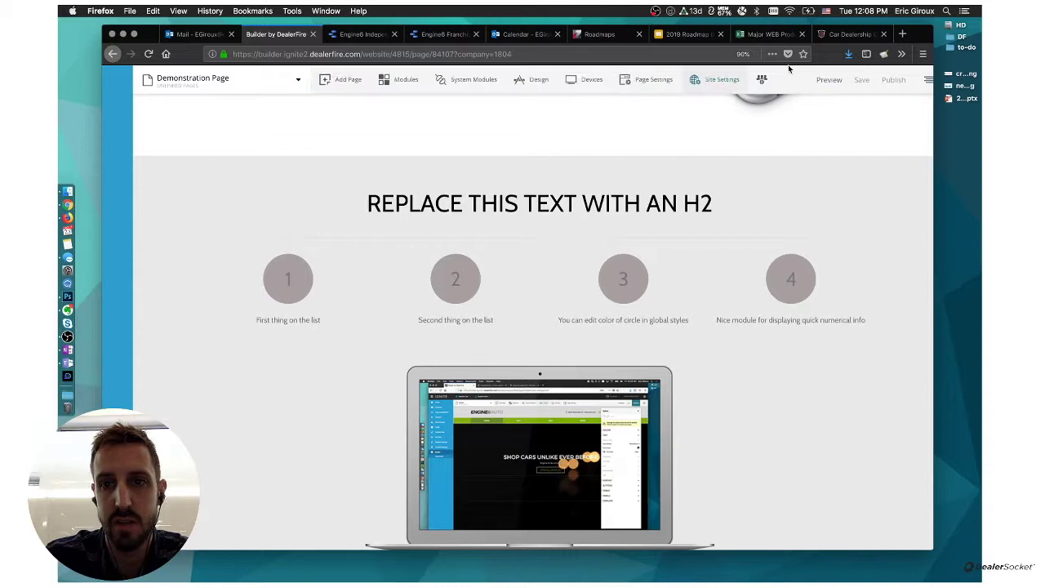
left_click(829, 79)
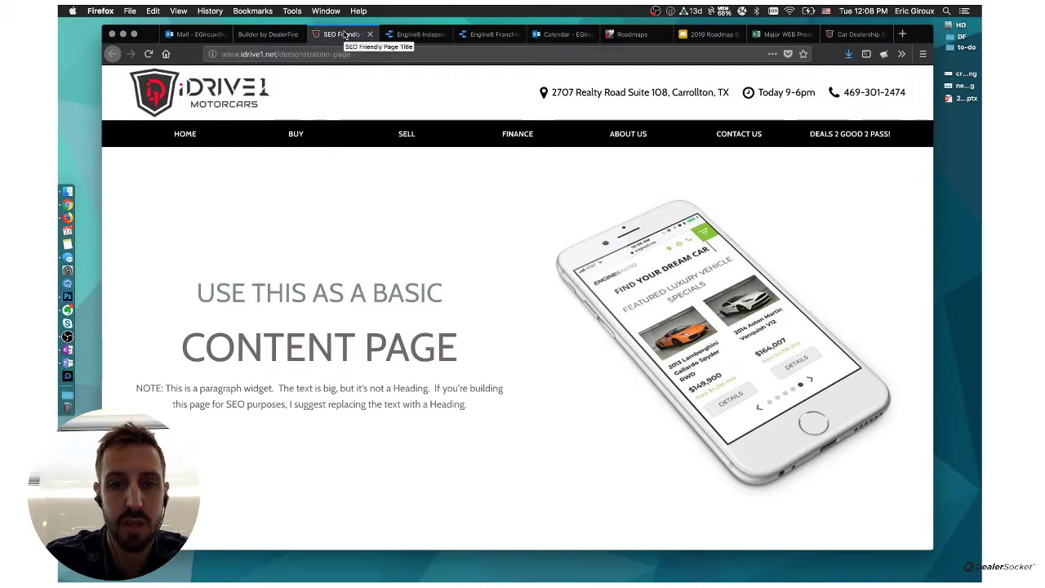
scroll(361, 229, "down", 10)
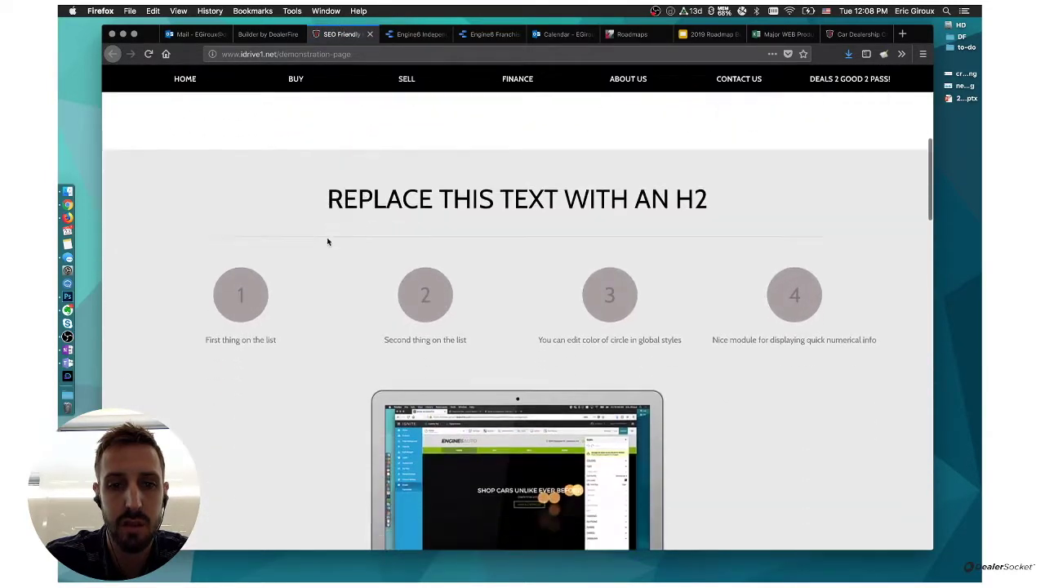
scroll(263, 236, "down", 10)
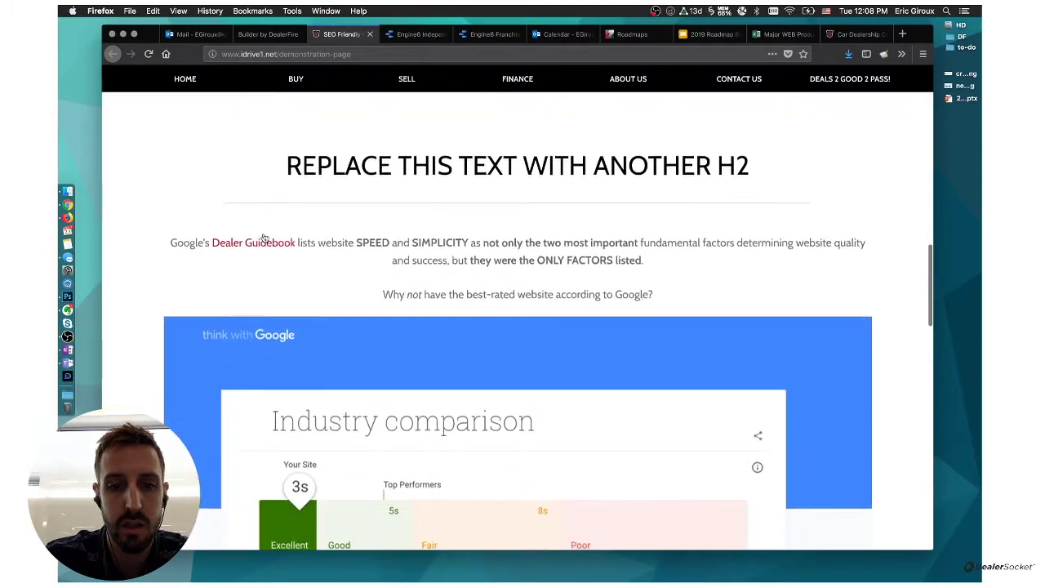
scroll(263, 236, "up", 20)
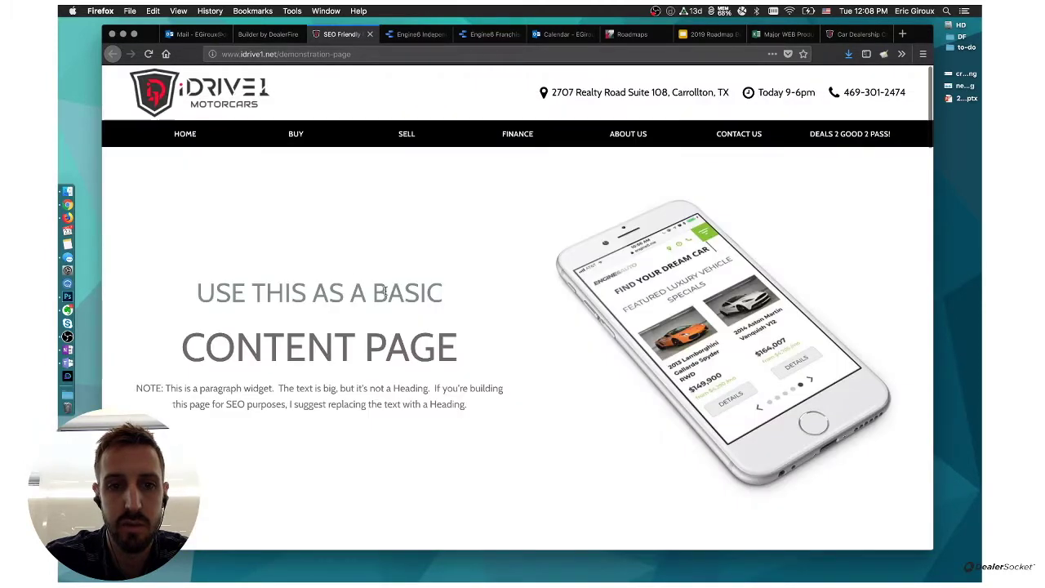
left_click(369, 34)
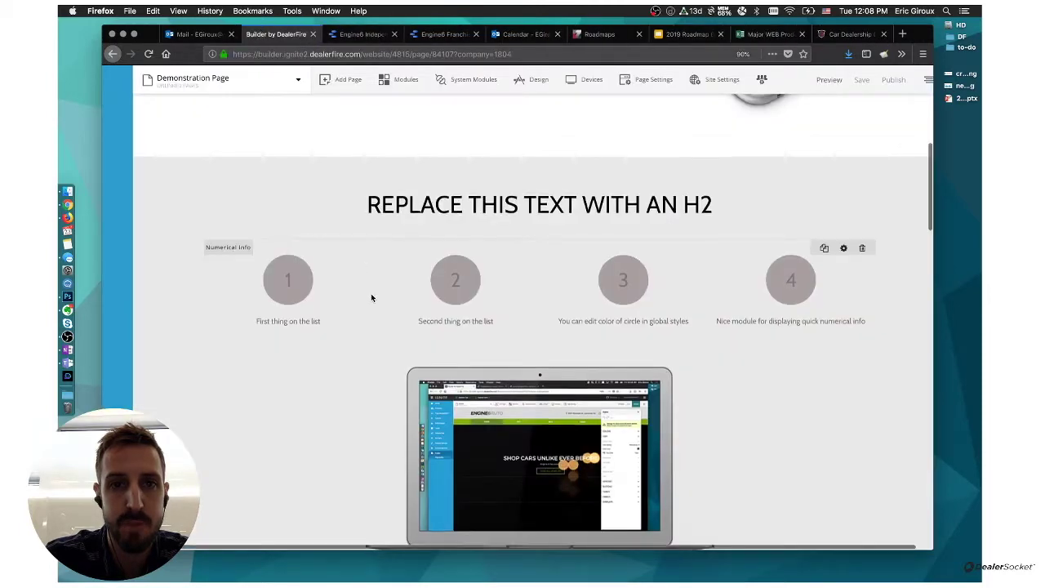
- Expand the About Us folder in the page list, compare it with the live site's About Us submenu and return to the builder
scroll(371, 297, "up", 10)
left_click(299, 109)
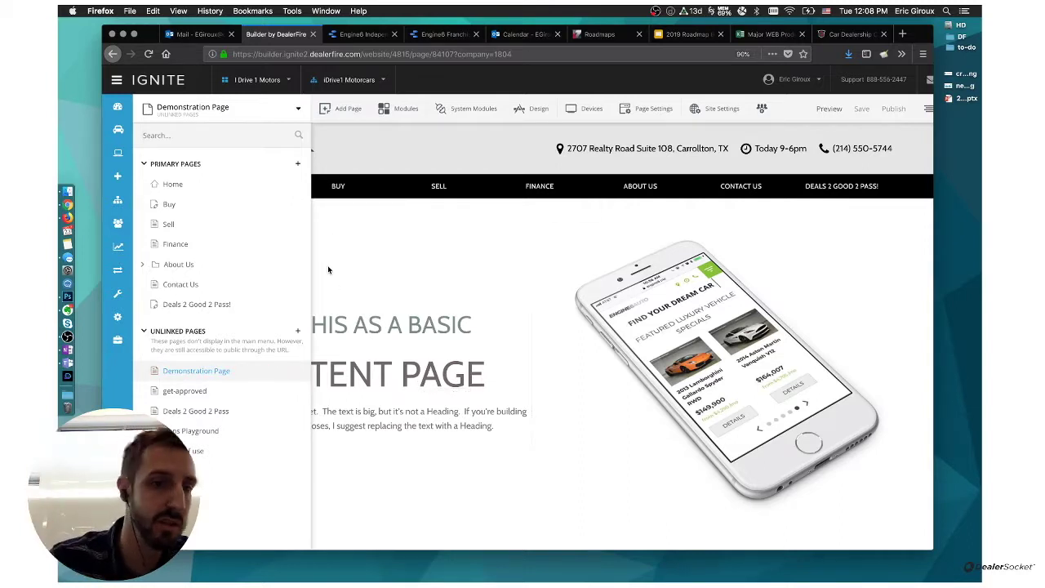
scroll(251, 384, "down", 1)
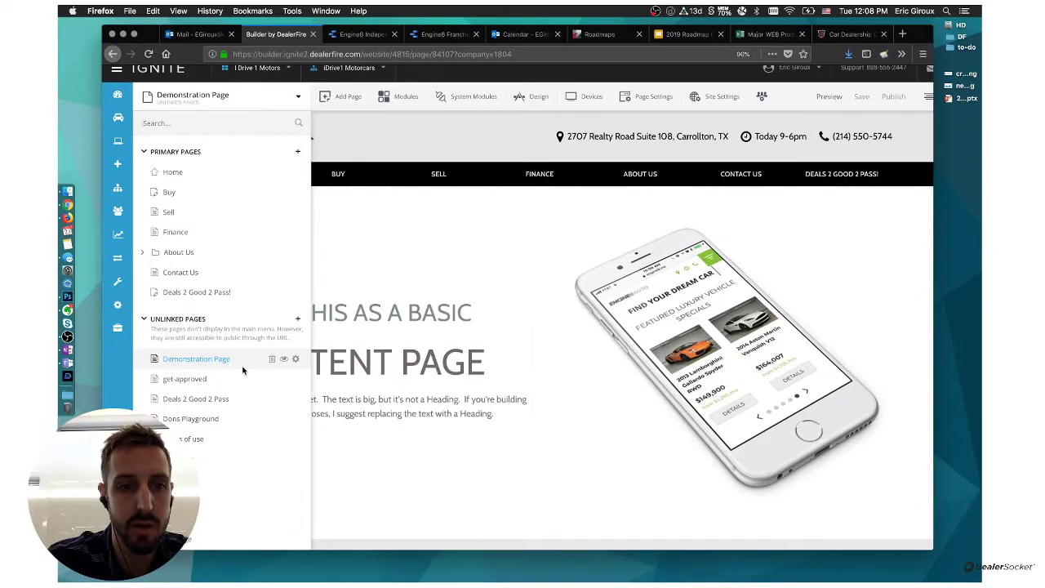
left_click(143, 254)
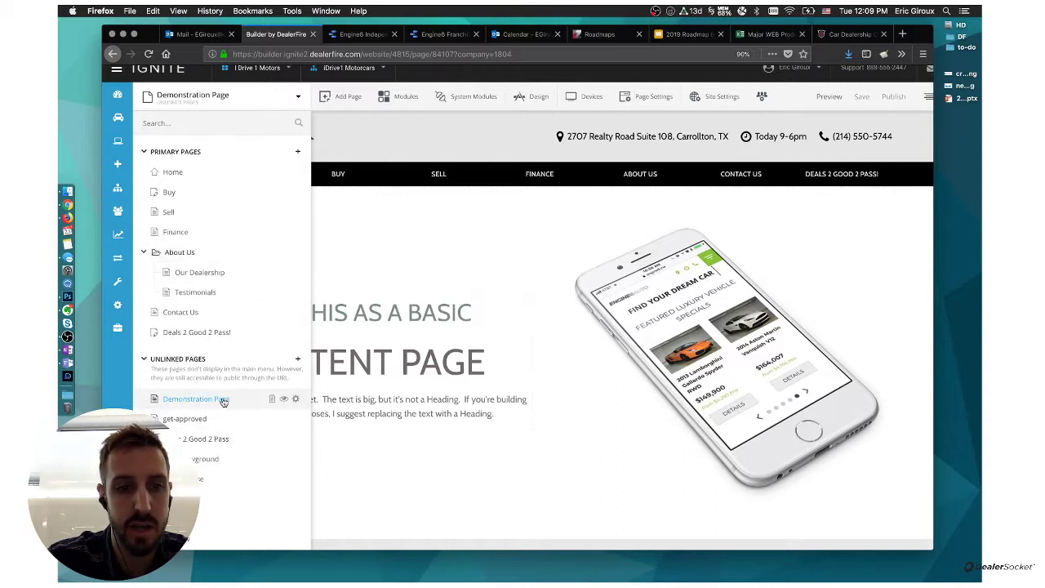
mouse_move(223, 402)
left_mouse_down()
mouse_move(218, 292)
mouse_move(237, 403)
left_mouse_up()
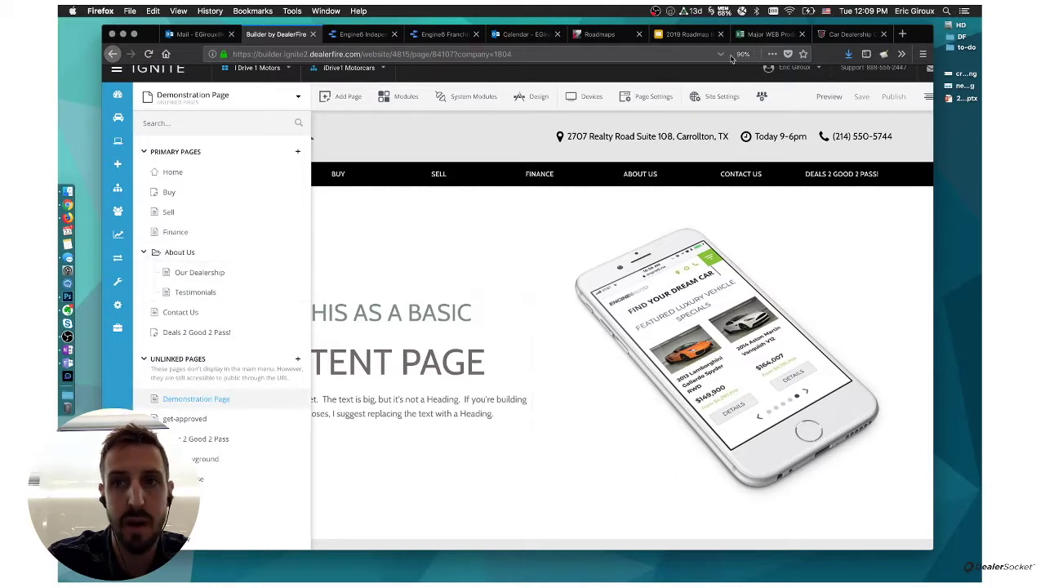
left_click(854, 43)
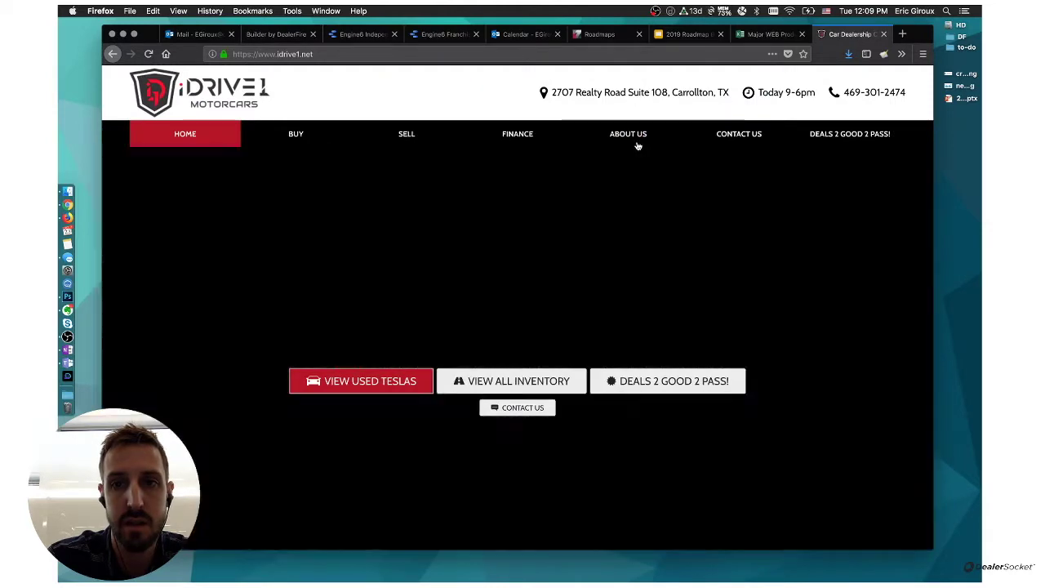
mouse_move(633, 140)
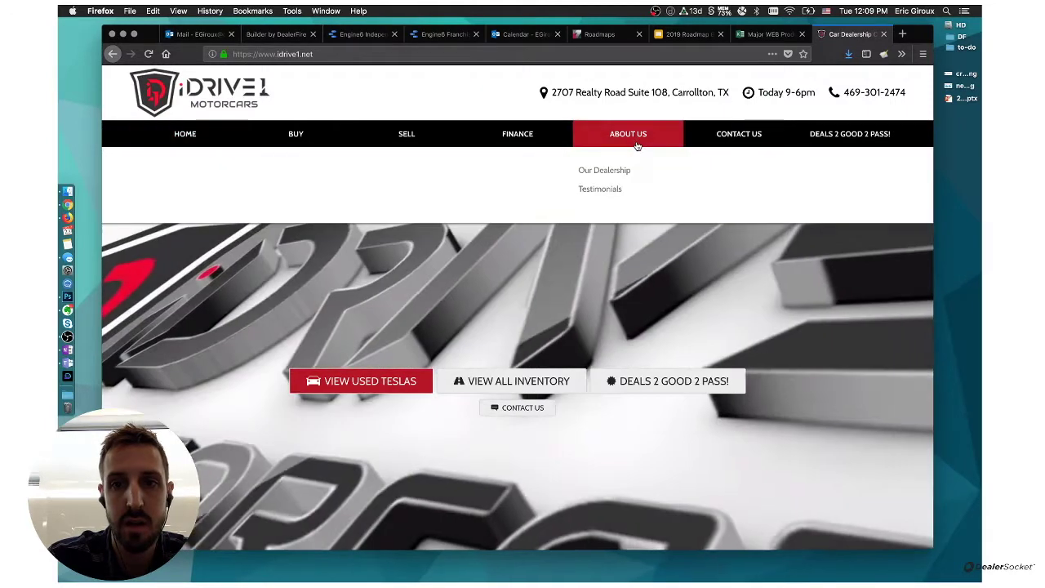
left_click(276, 34)
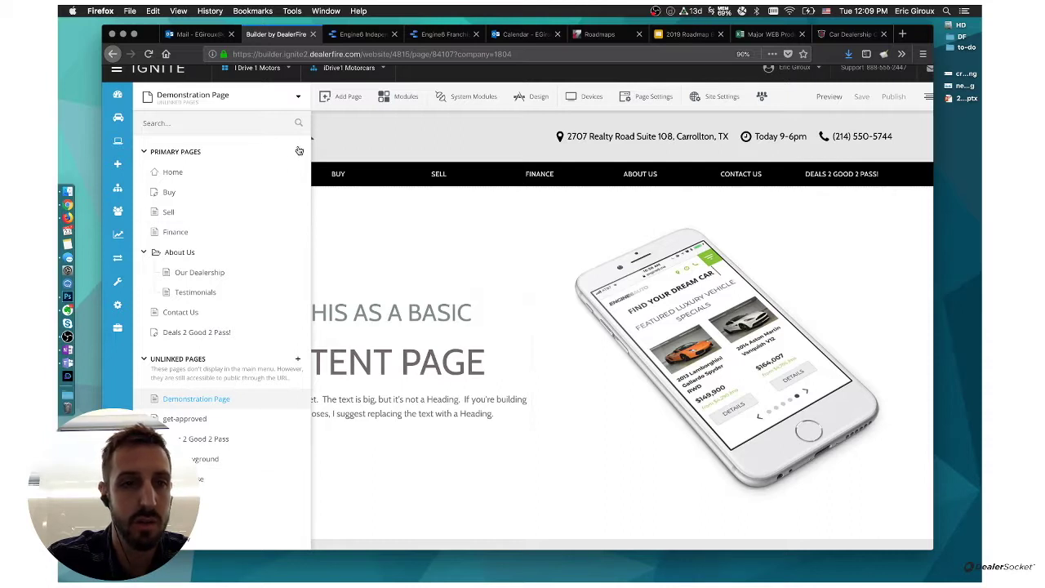
- Create a new folder titled "Content Pages" under the unlinked pages
left_click(298, 359)
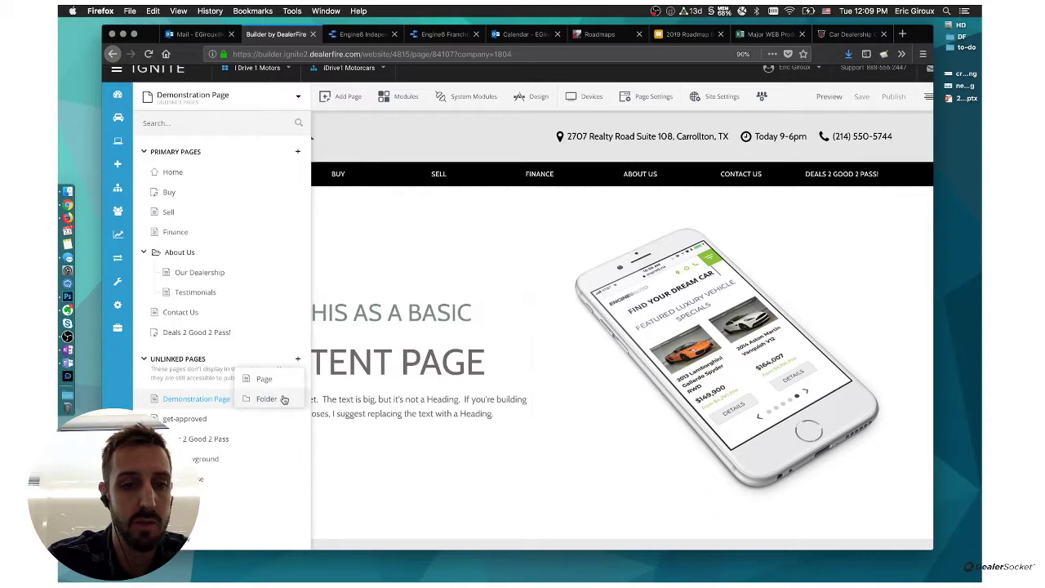
left_click(283, 399)
type("Cont")
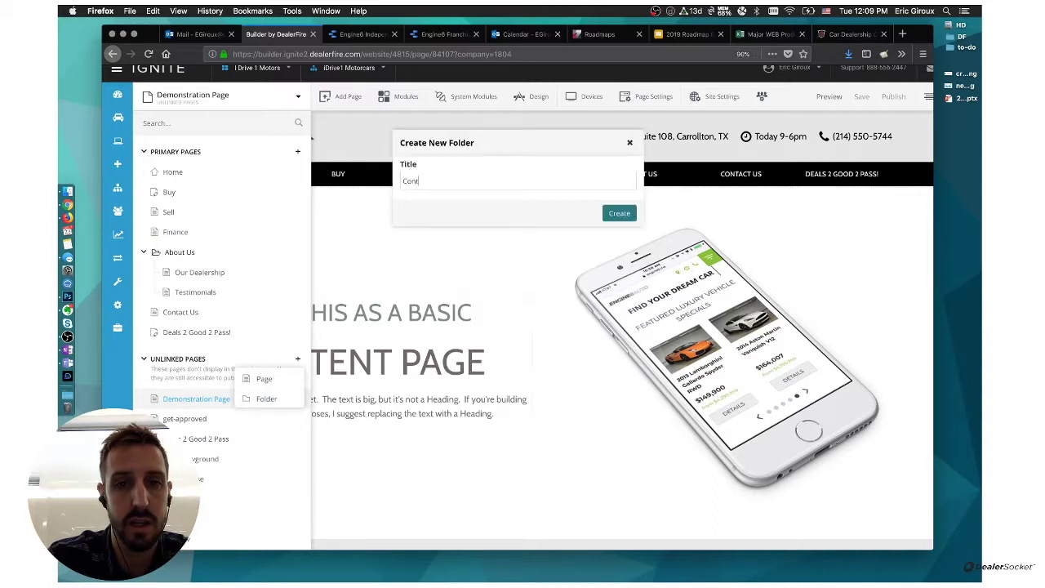
type("ent Pages")
left_click(626, 214)
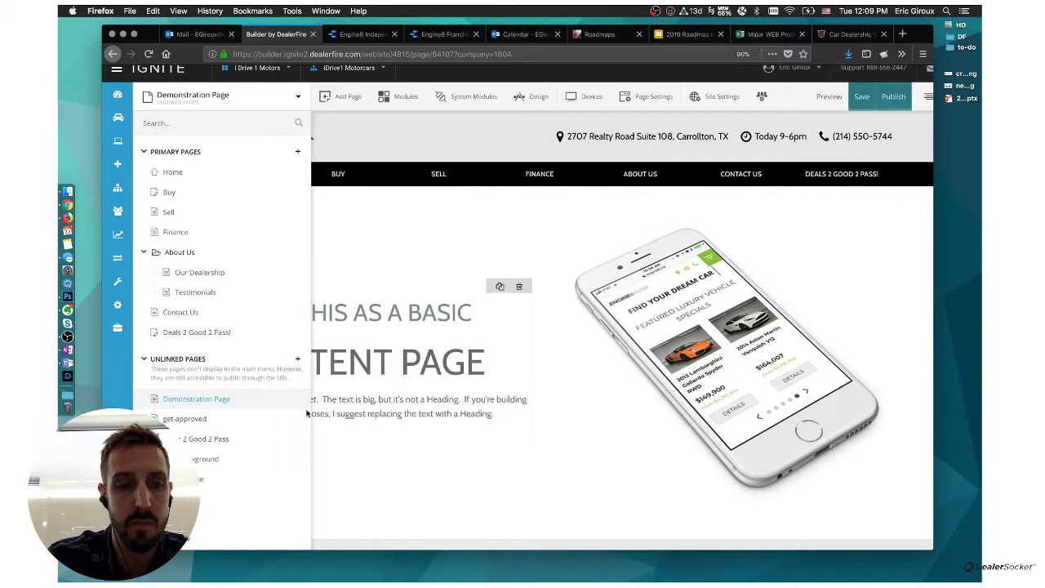
- Move the Demonstration Page and the playground page into the Content Pages folder
scroll(221, 470, "down", 5)
scroll(221, 458, "down", 8)
scroll(198, 418, "up", 10)
left_click_drag(196, 424, 194, 387)
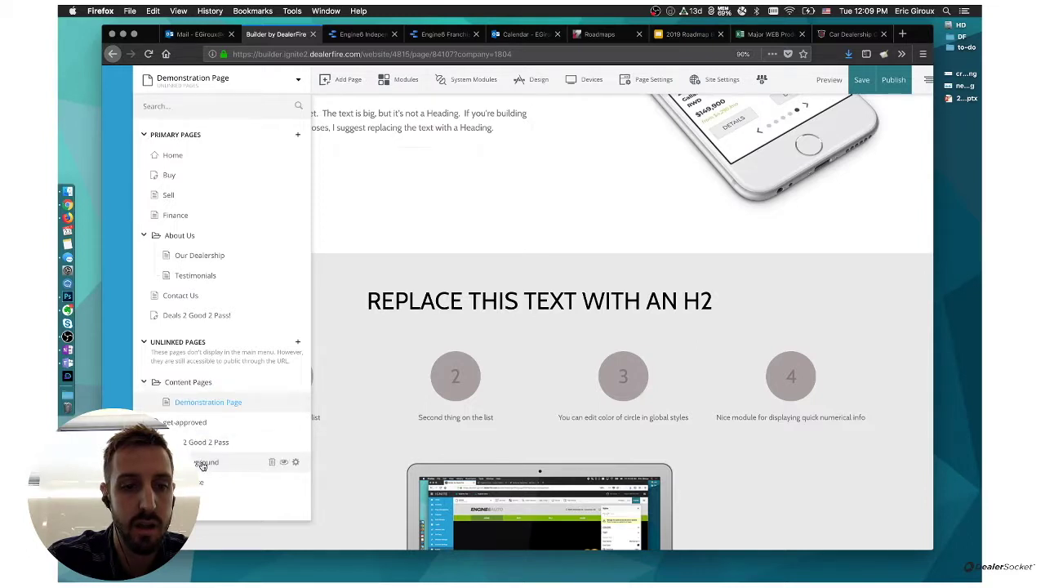
left_click_drag(202, 445, 189, 385)
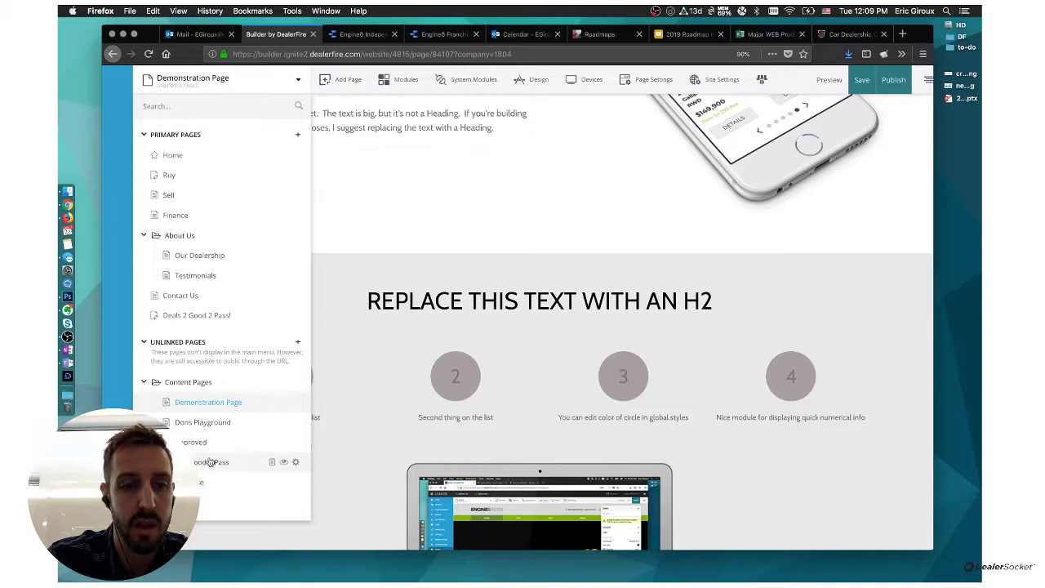
- Collapse the Content Pages folder, check the remaining unlinked pages and close the page list
left_click(143, 384)
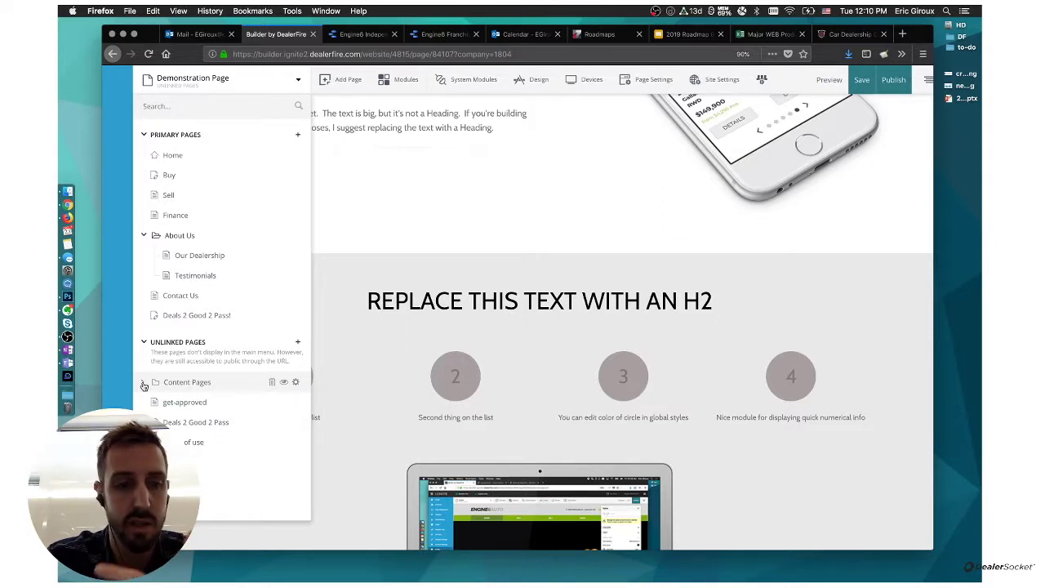
left_click(143, 384)
left_click(143, 384)
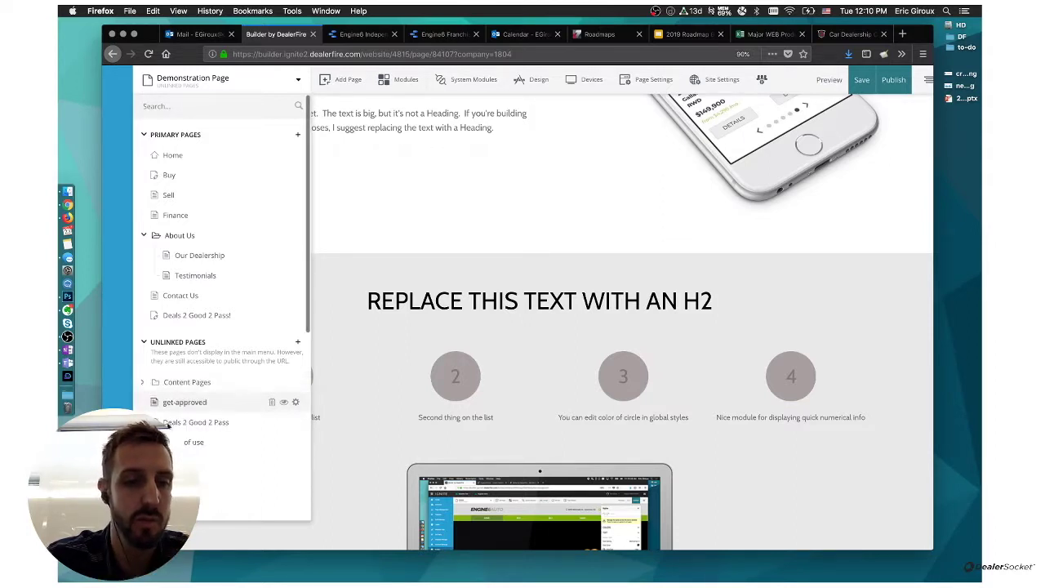
scroll(171, 441, "down", 3)
scroll(221, 441, "down", 5)
scroll(221, 442, "up", 10)
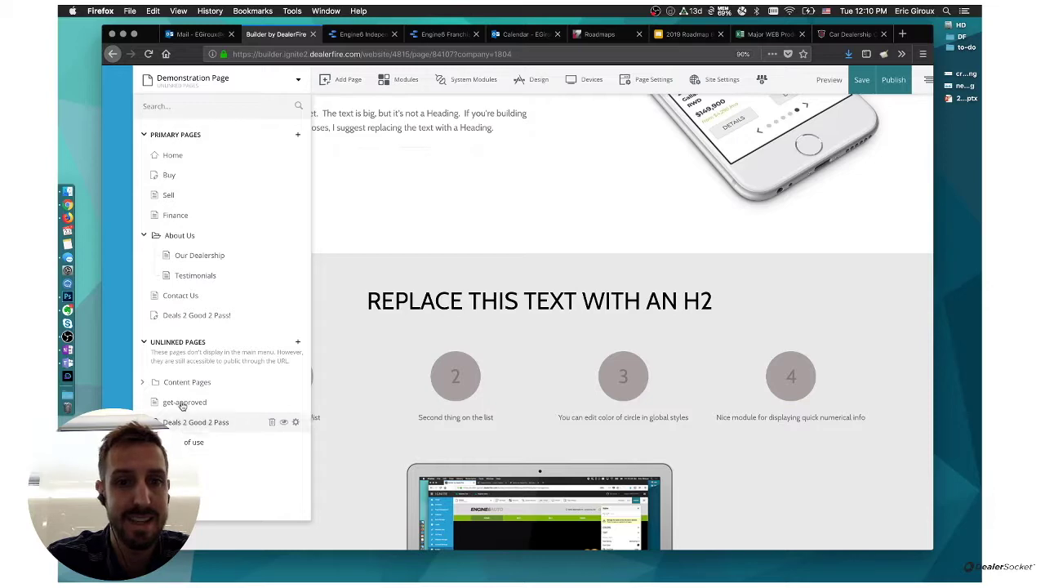
left_click(297, 86)
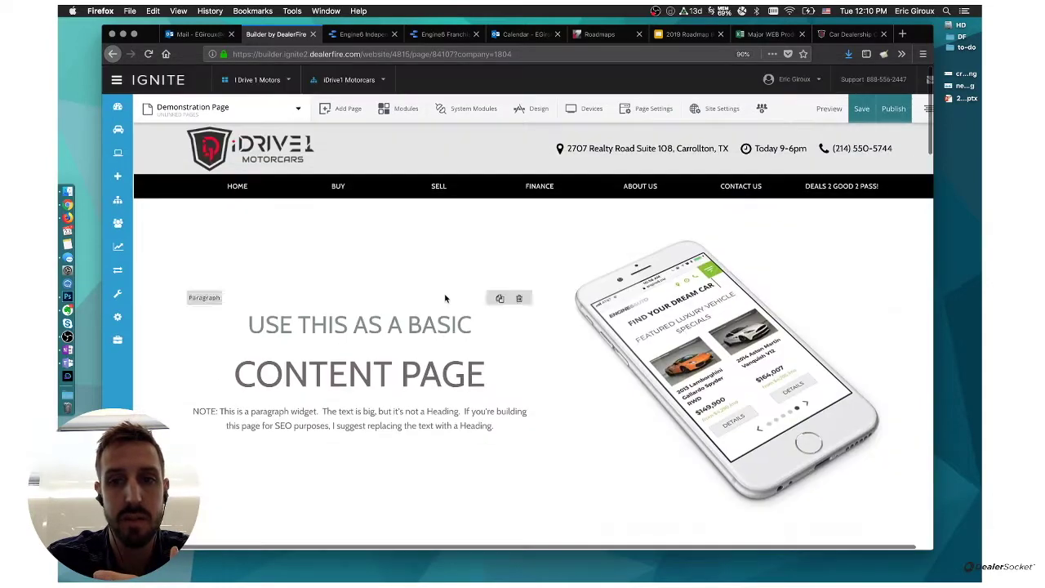
- Review the Demonstration Page's content sections from the opening banner to the numbered list and back
scroll(446, 298, "down", 2)
scroll(445, 298, "down", 1)
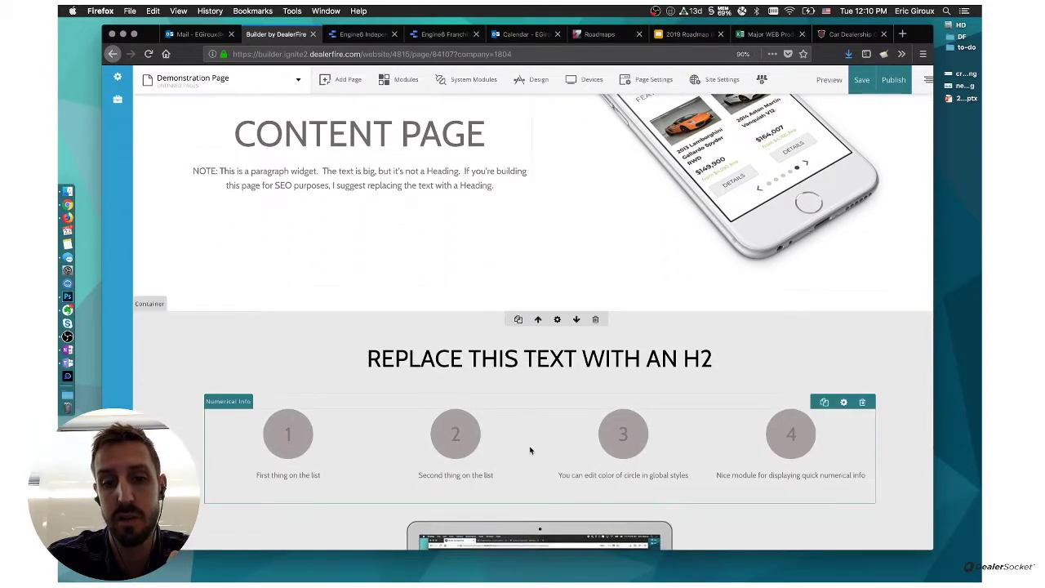
scroll(695, 470, "down", 10)
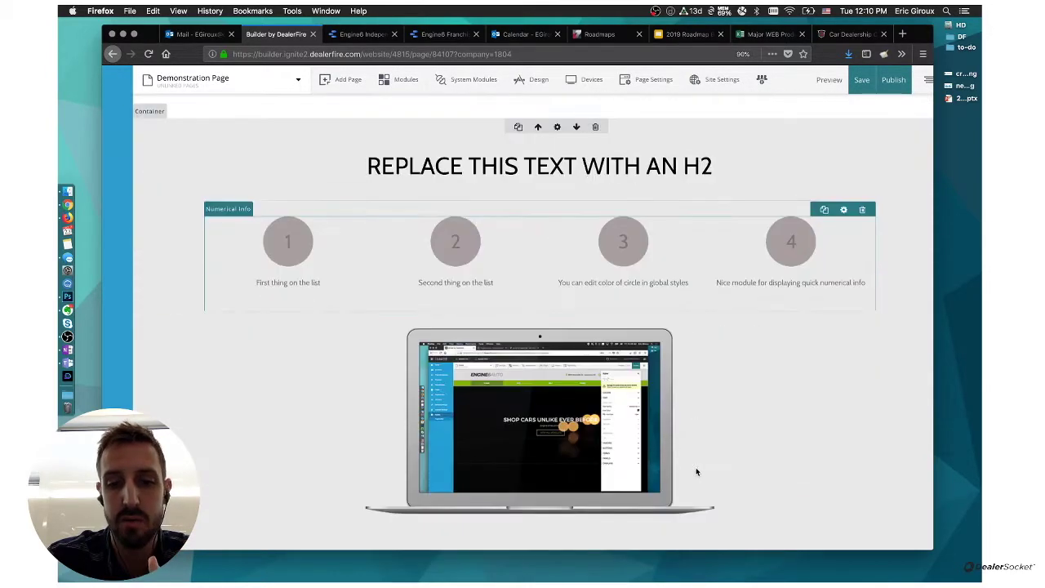
scroll(682, 470, "down", 6)
scroll(681, 466, "down", 7)
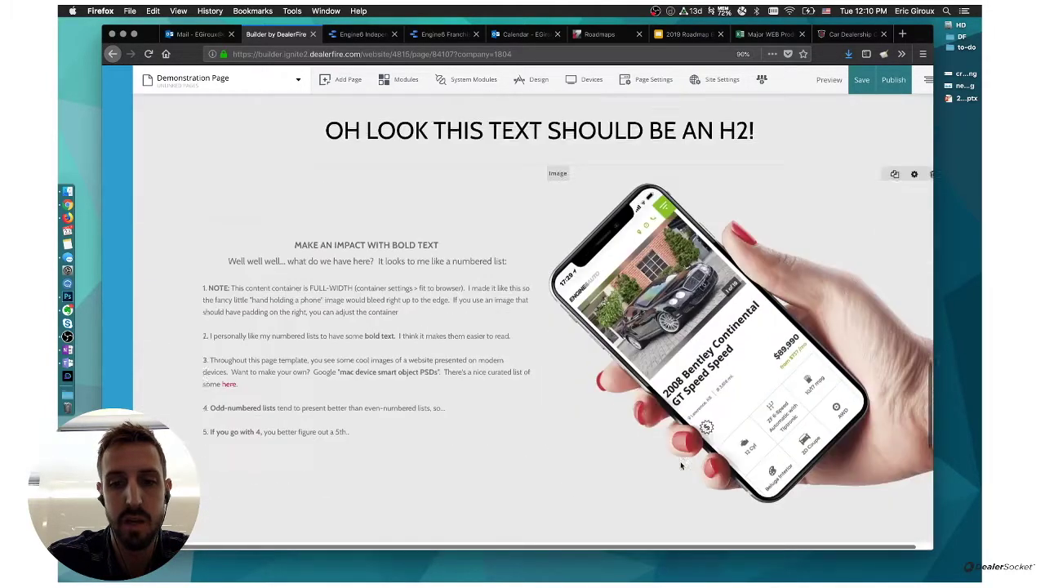
scroll(681, 465, "up", 2)
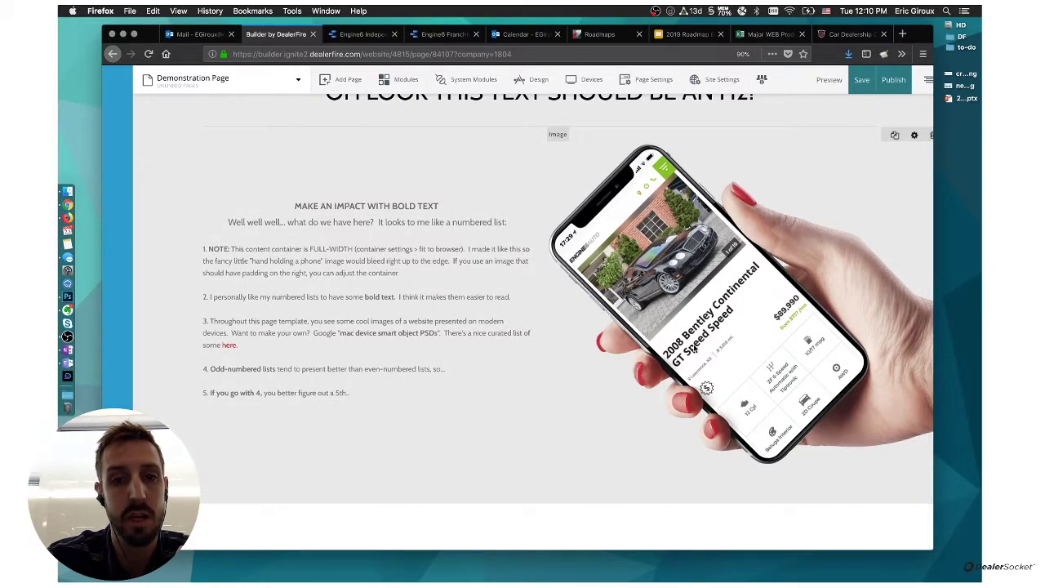
scroll(695, 348, "up", 1)
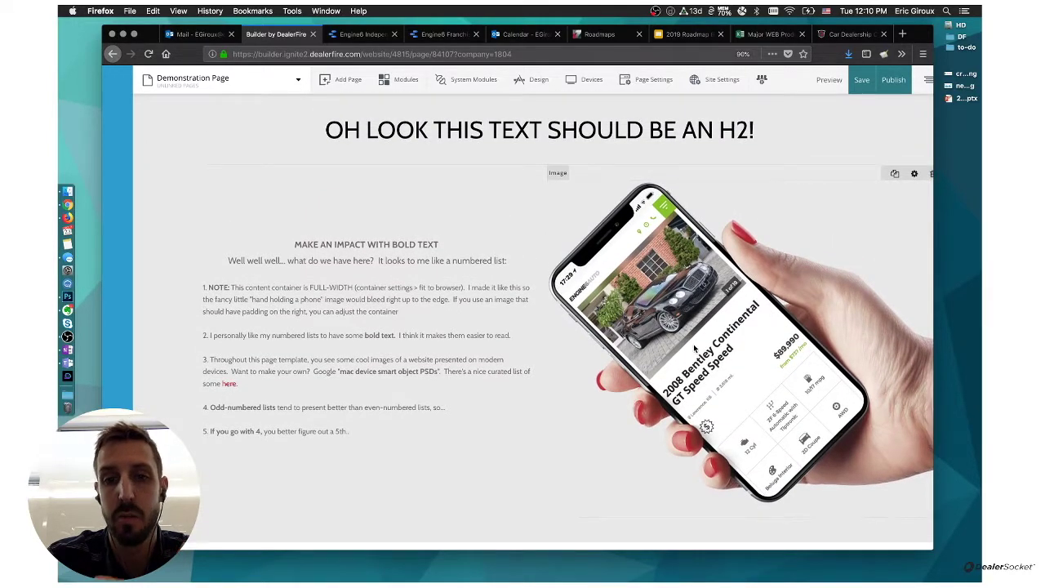
scroll(695, 349, "up", 15)
scroll(694, 349, "up", 5)
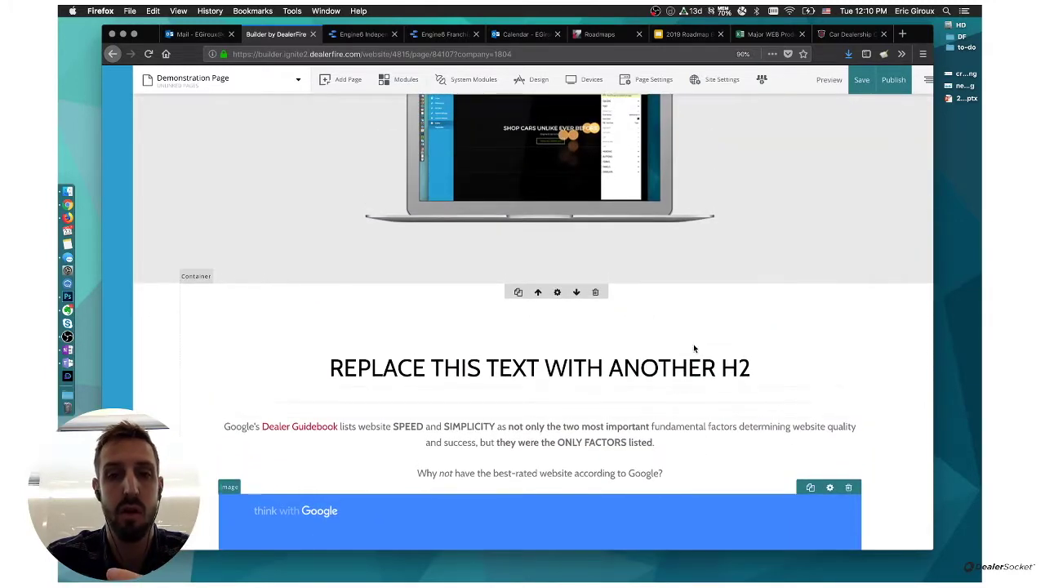
scroll(694, 349, "up", 6)
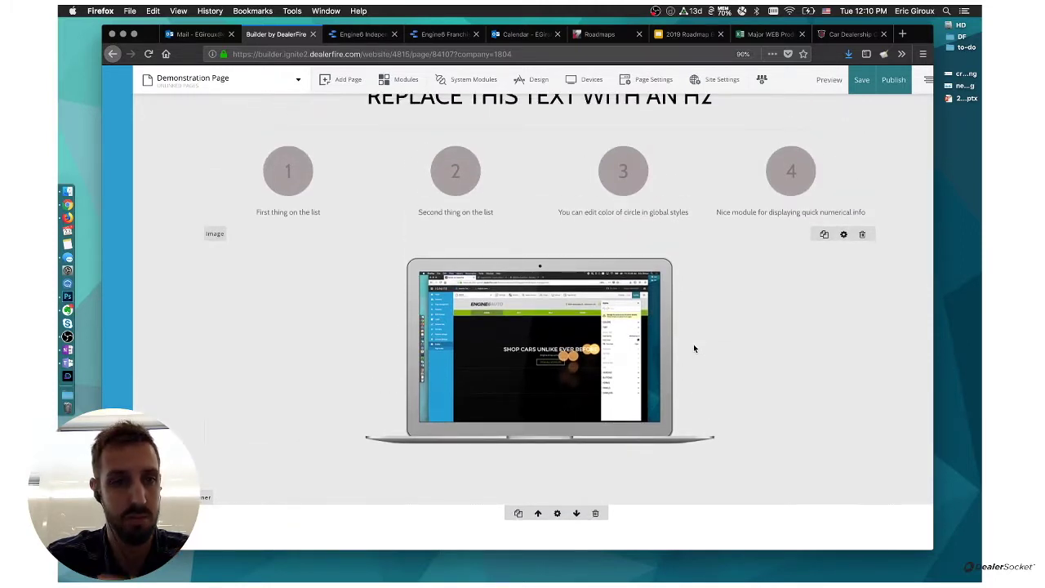
scroll(694, 344, "up", 8)
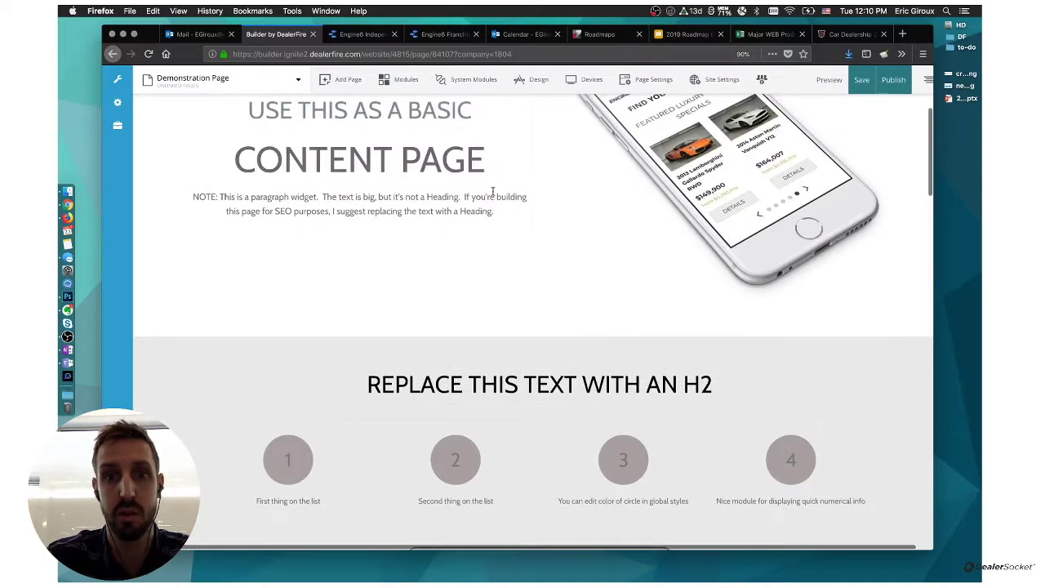
scroll(490, 191, "up", 6)
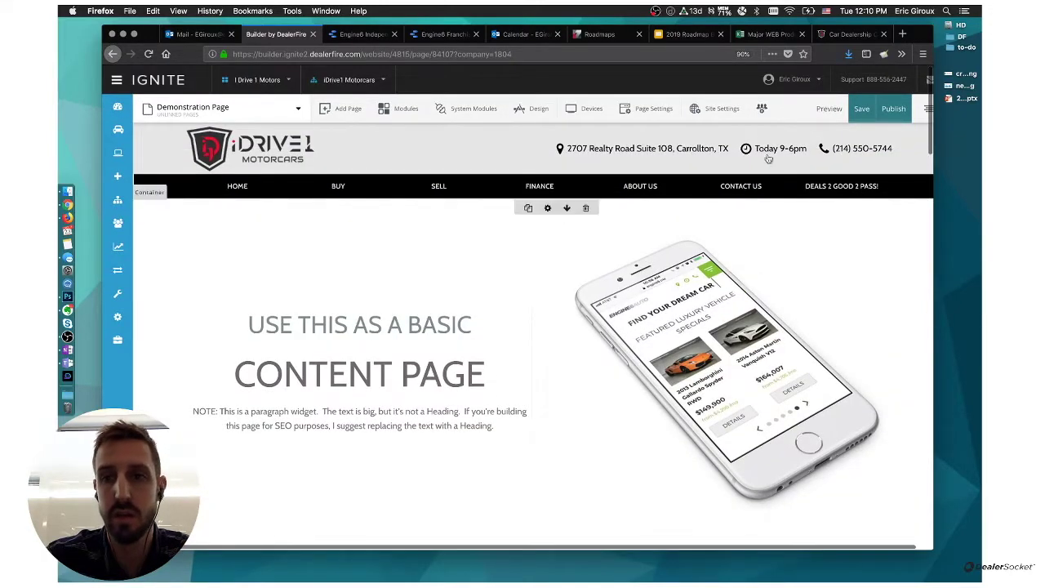
- Start saving the Demonstration Page as a template named "Model Landing Page" and close the form without creating it
left_click(924, 112)
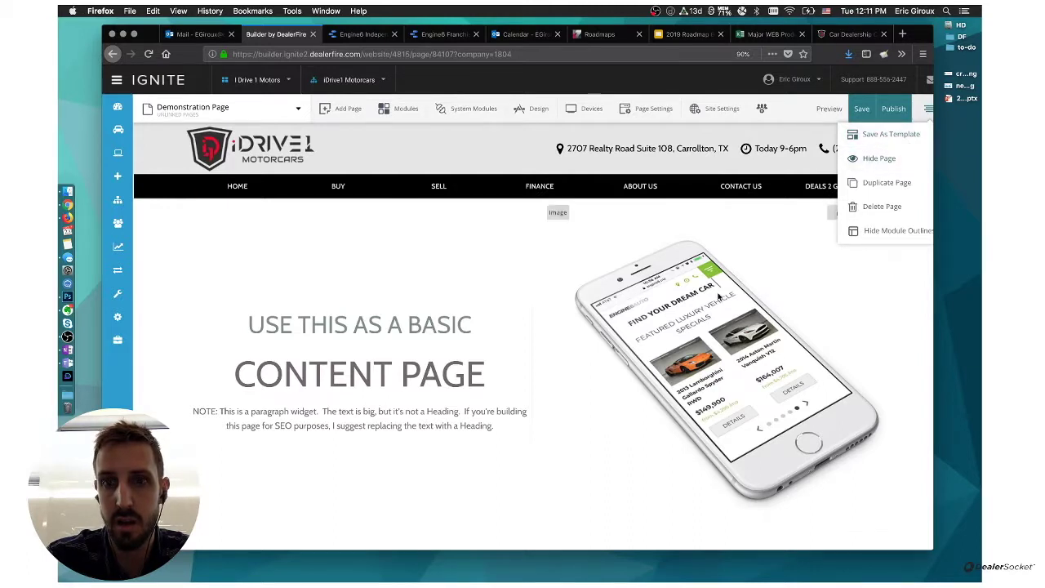
left_click(878, 136)
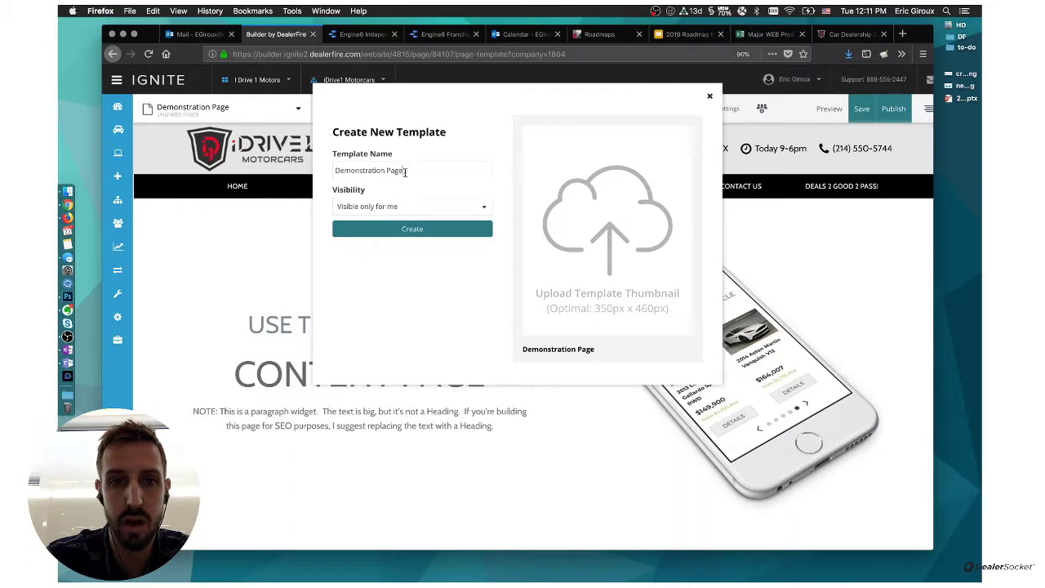
left_click_drag(405, 172, 334, 172)
type("Mode")
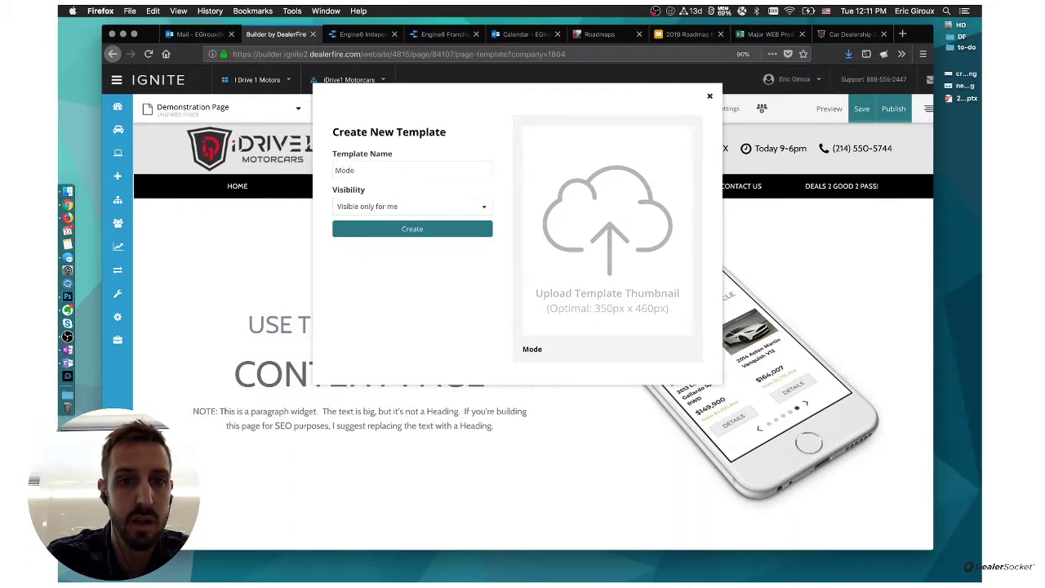
type("l Landing Page")
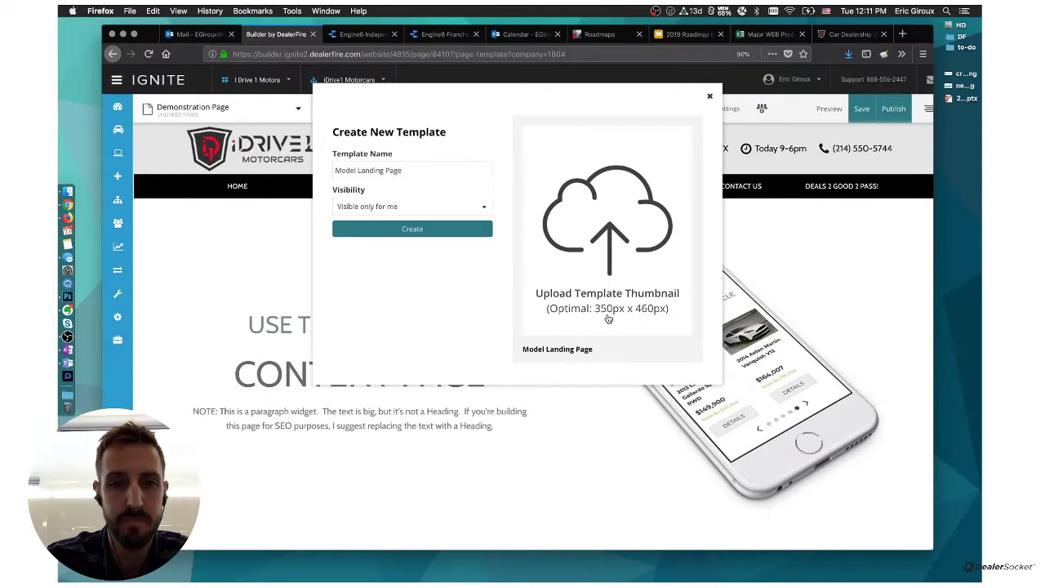
left_click(709, 99)
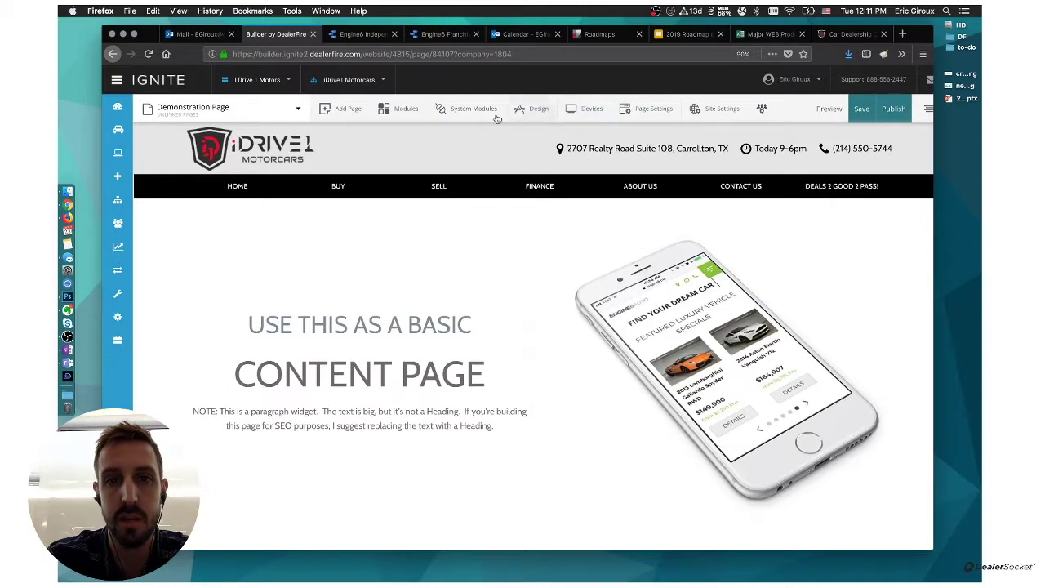
- Stay on the Demonstration Page instead of discarding its unsaved changes for a new page, and publish the website
left_click(336, 108)
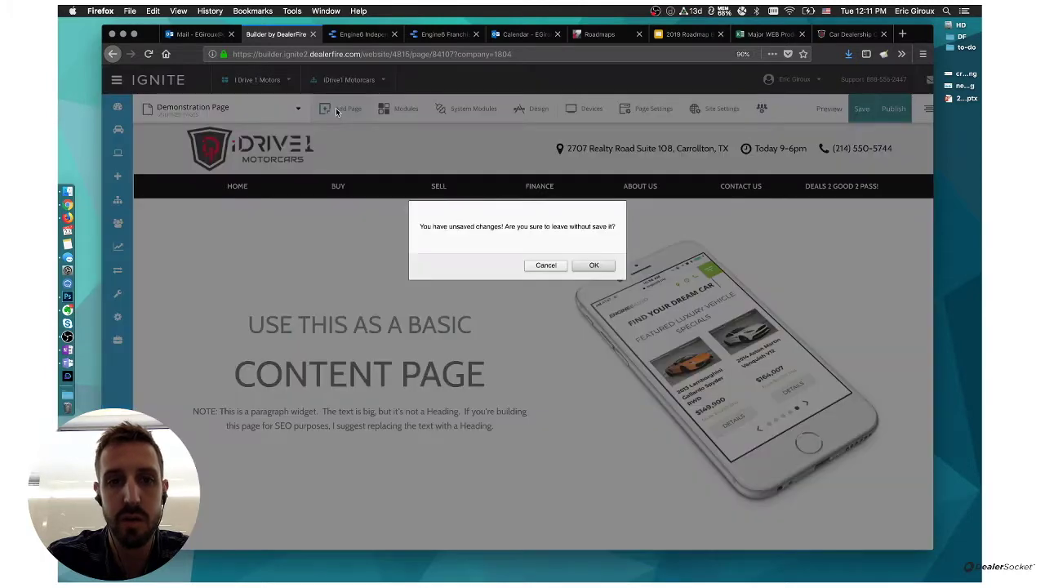
left_click(546, 265)
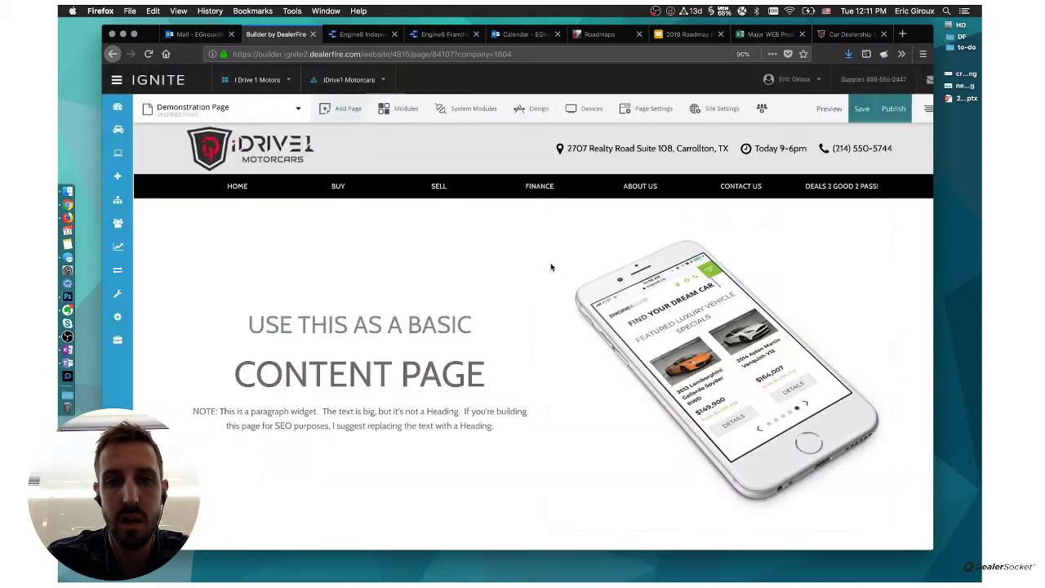
left_click(891, 110)
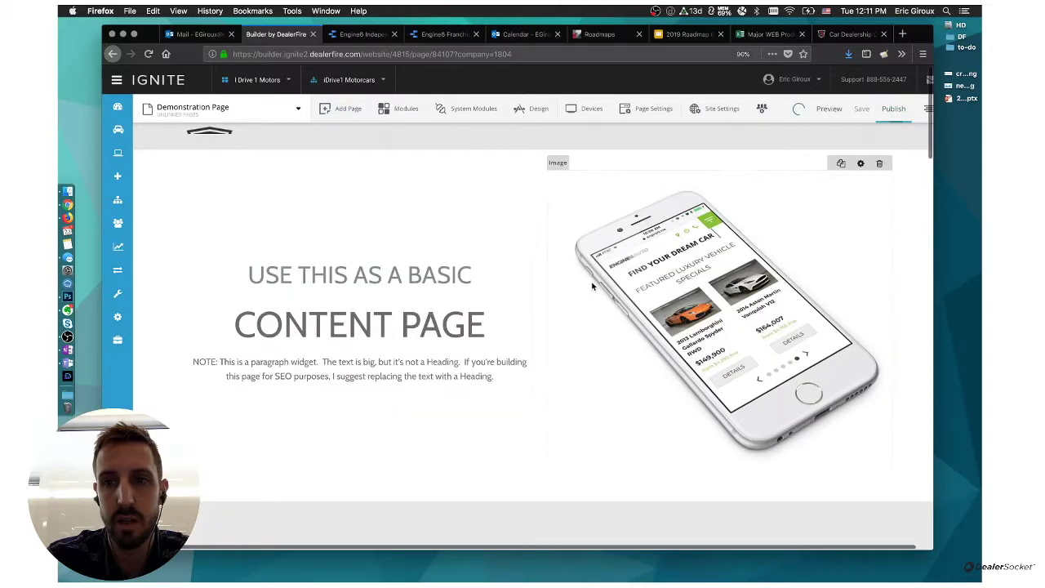
- View the personal templates available for a new page and close the template chooser without adding a page
left_click(350, 112)
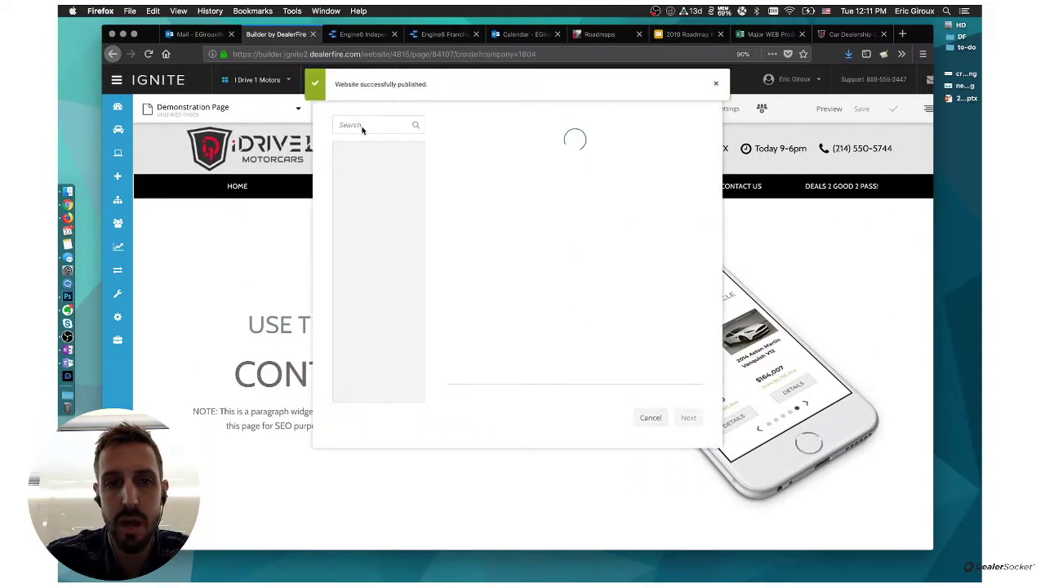
left_click(387, 210)
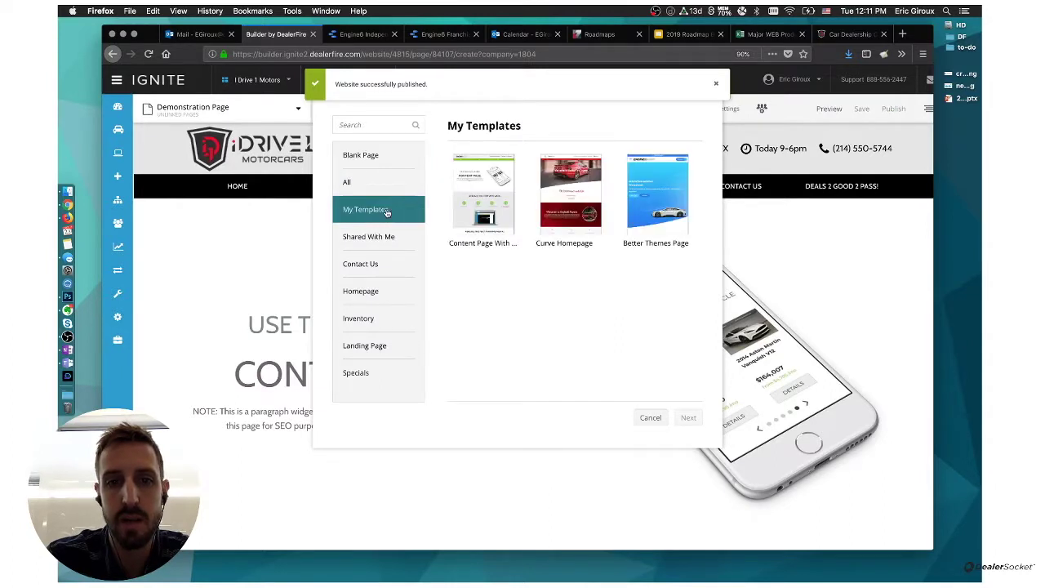
left_click(715, 85)
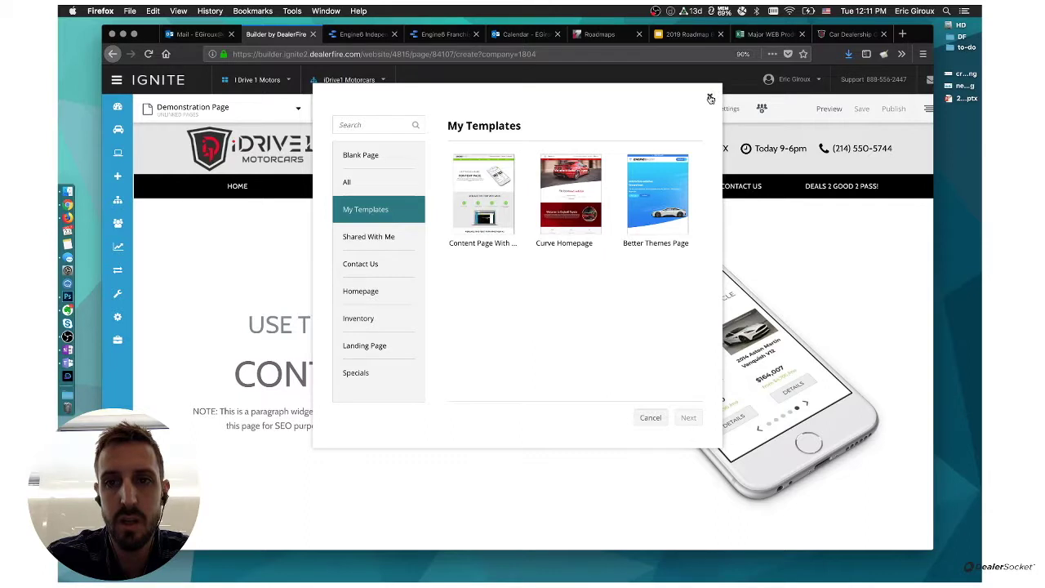
left_click(710, 99)
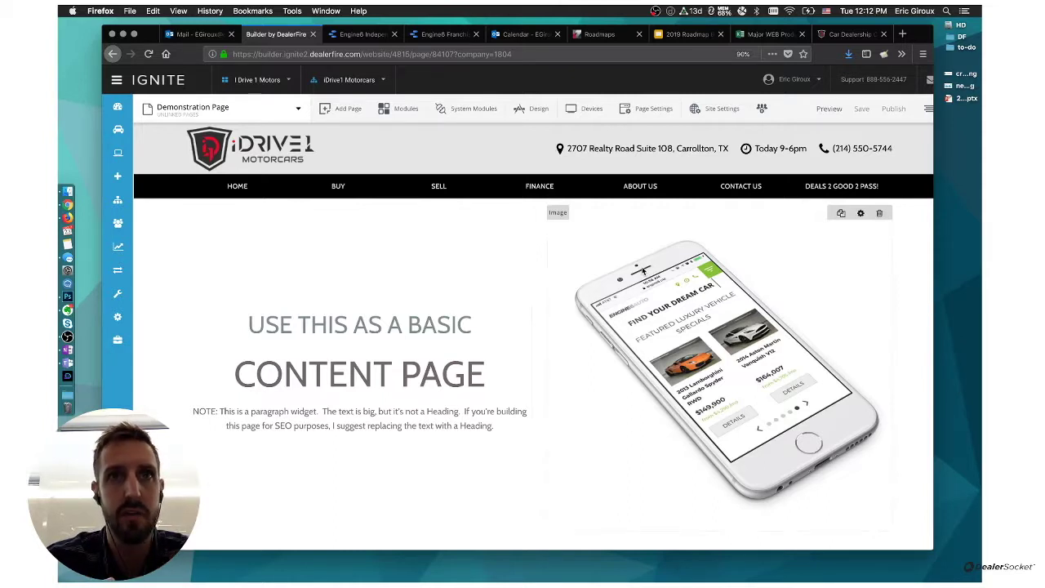
- Look over the Demonstration Page's opening banner and view the extra page options, including duplicating the page
scroll(644, 269, "down", 2)
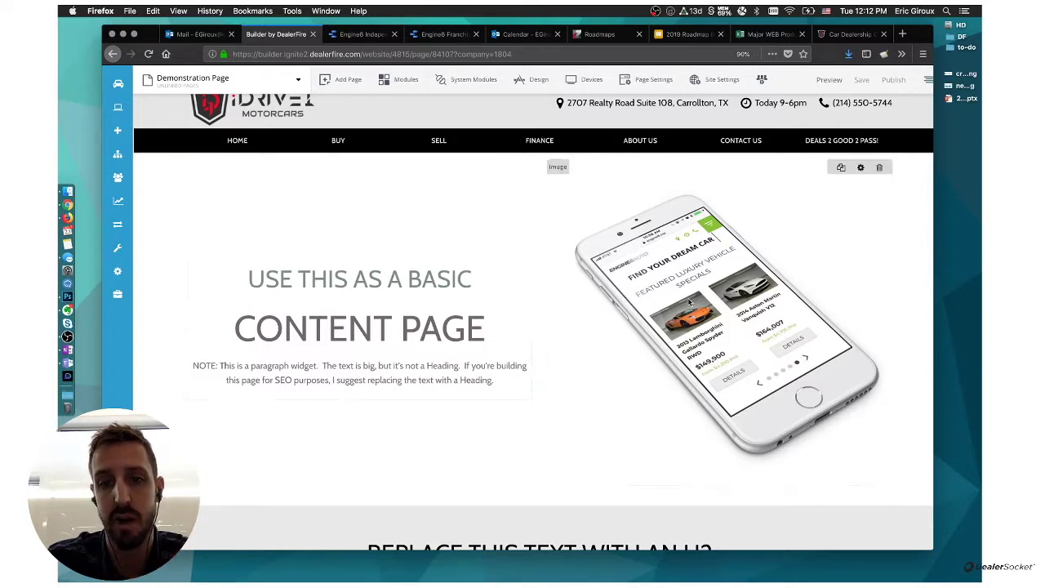
scroll(427, 365, "down", 2)
scroll(427, 367, "up", 5)
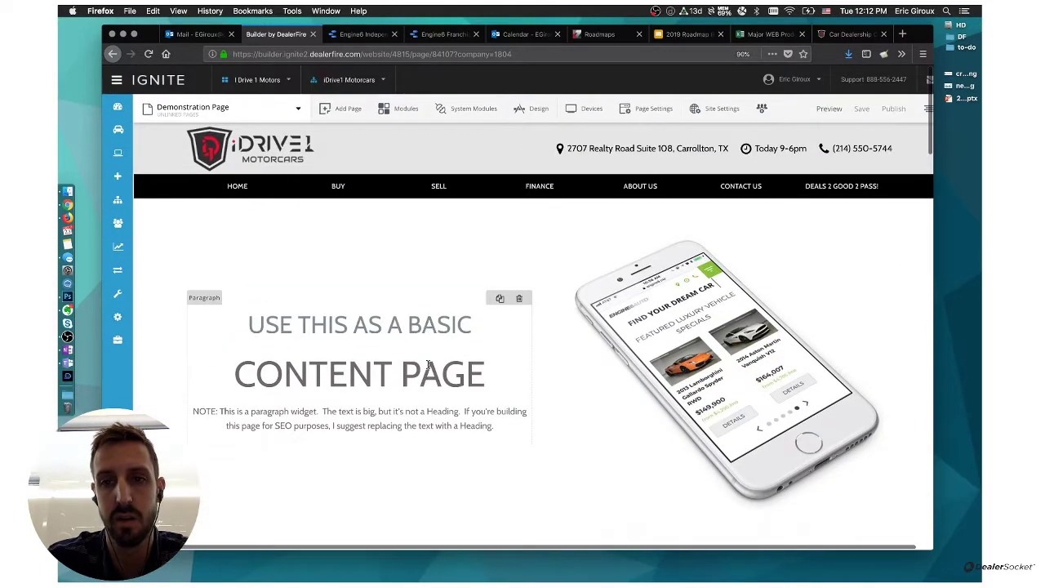
left_click(918, 114)
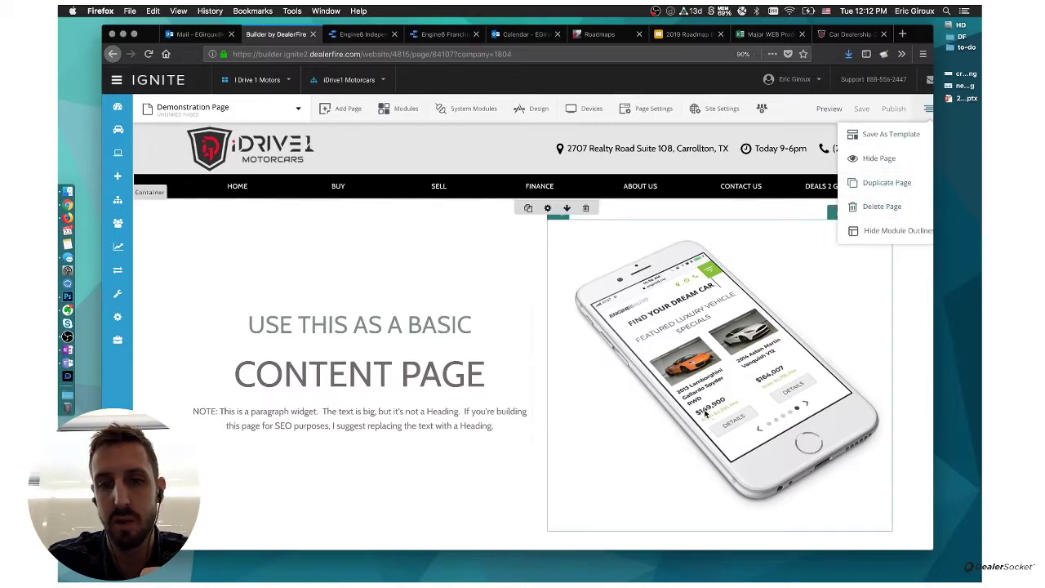
left_click(928, 108)
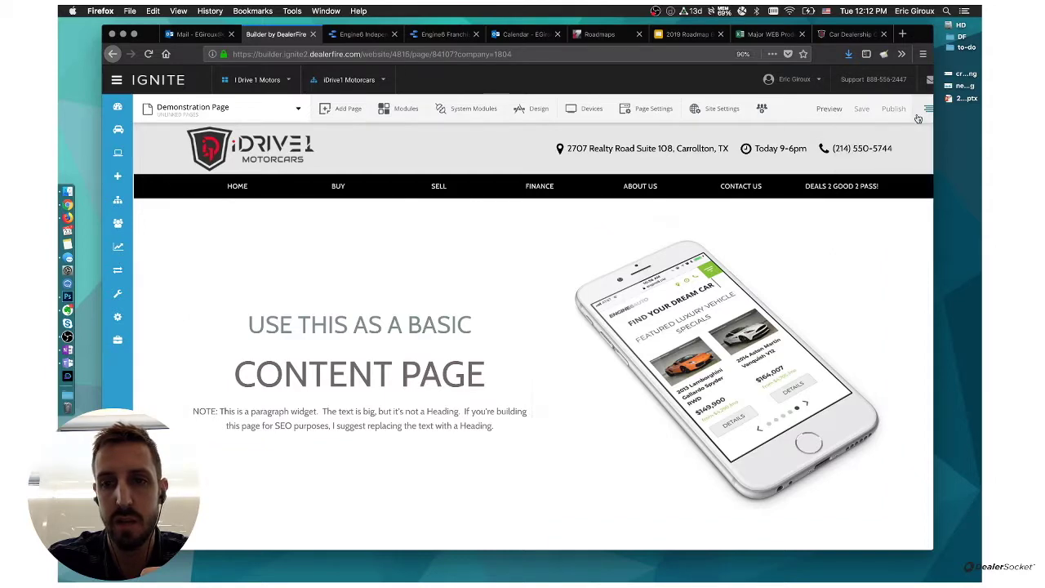
- Examine the configuration of the phone image in the opening banner and close it unchanged
scroll(534, 535, "down", 1)
scroll(558, 493, "down", 3)
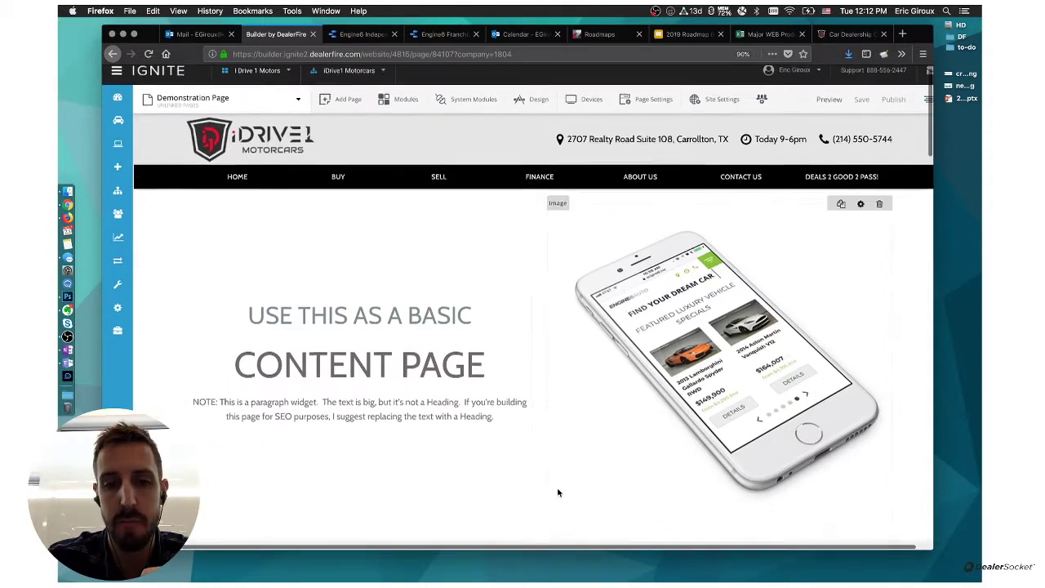
scroll(559, 493, "down", 2)
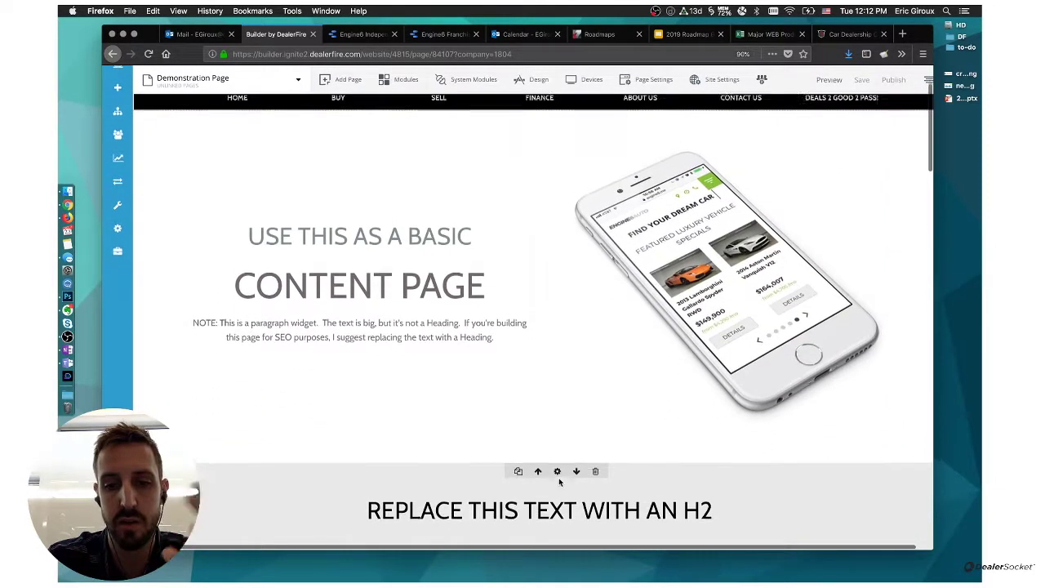
left_click(656, 240)
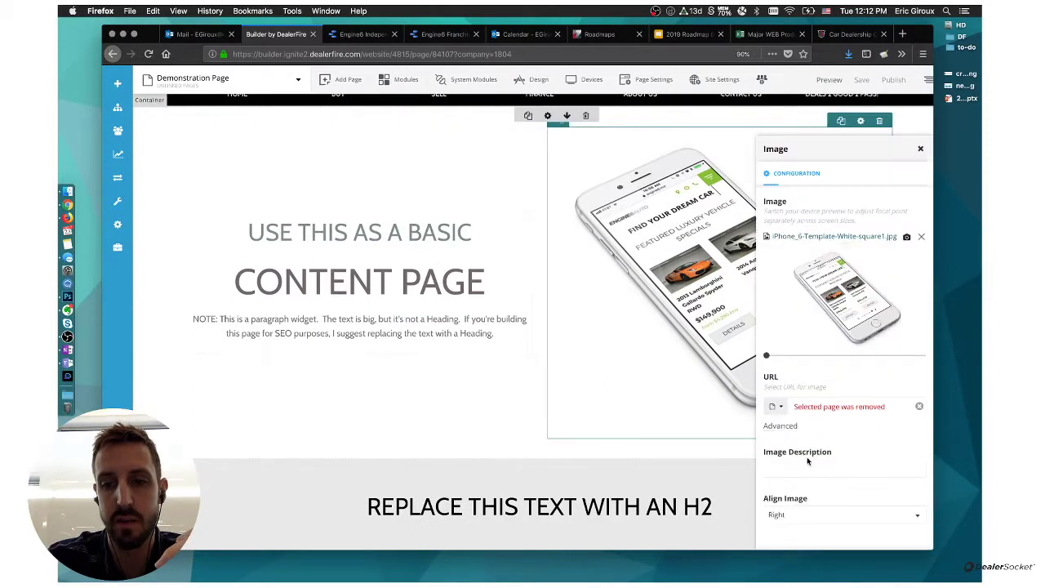
left_click(921, 151)
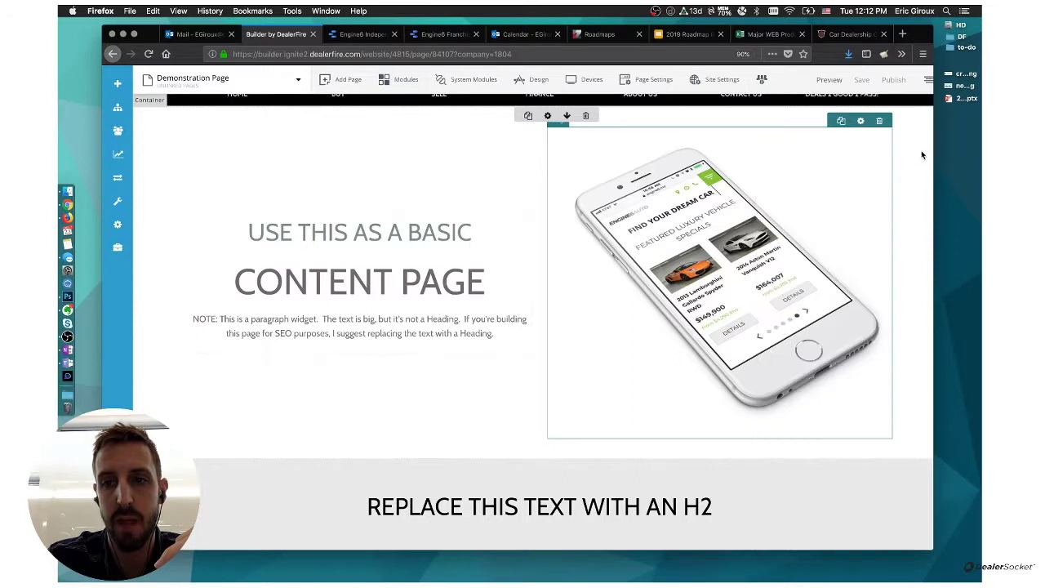
- Examine the font size and paragraph format choices for the "REPLACE THIS TEXT WITH AN H2" text without applying any
scroll(678, 351, "down", 4)
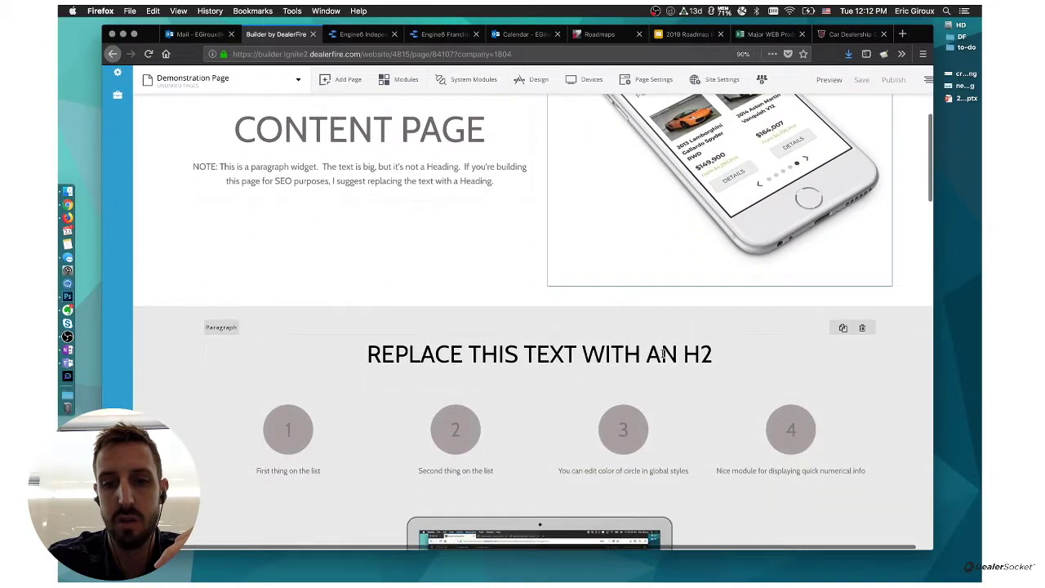
left_click(663, 353)
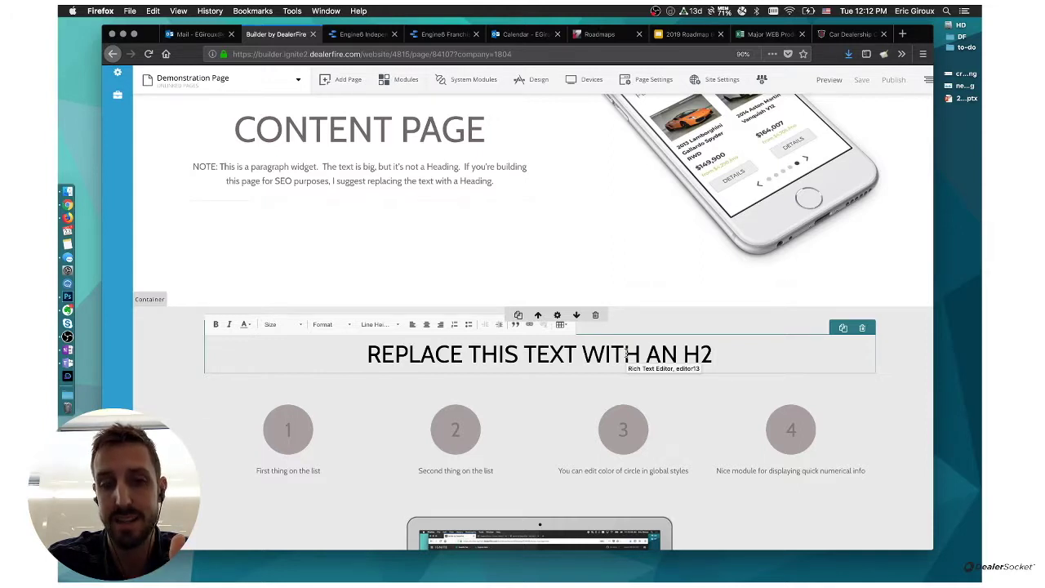
triple_click(627, 353)
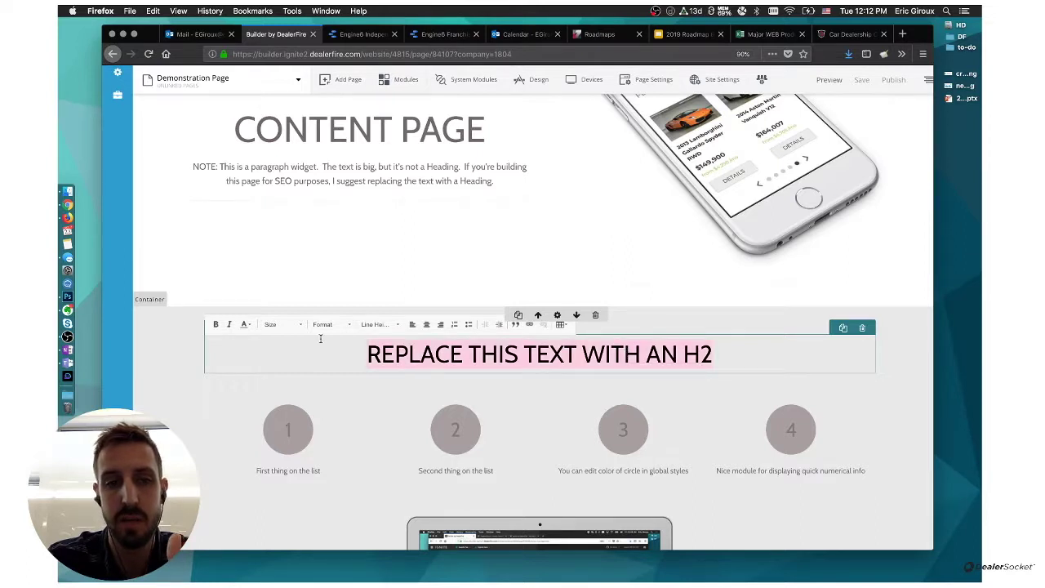
left_click(282, 325)
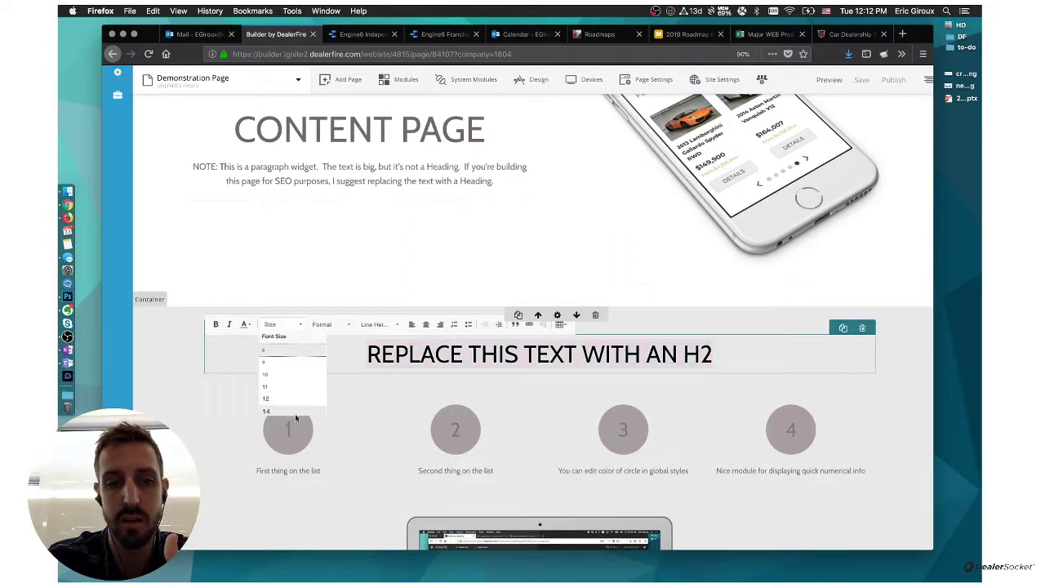
left_click(302, 324)
left_click(334, 326)
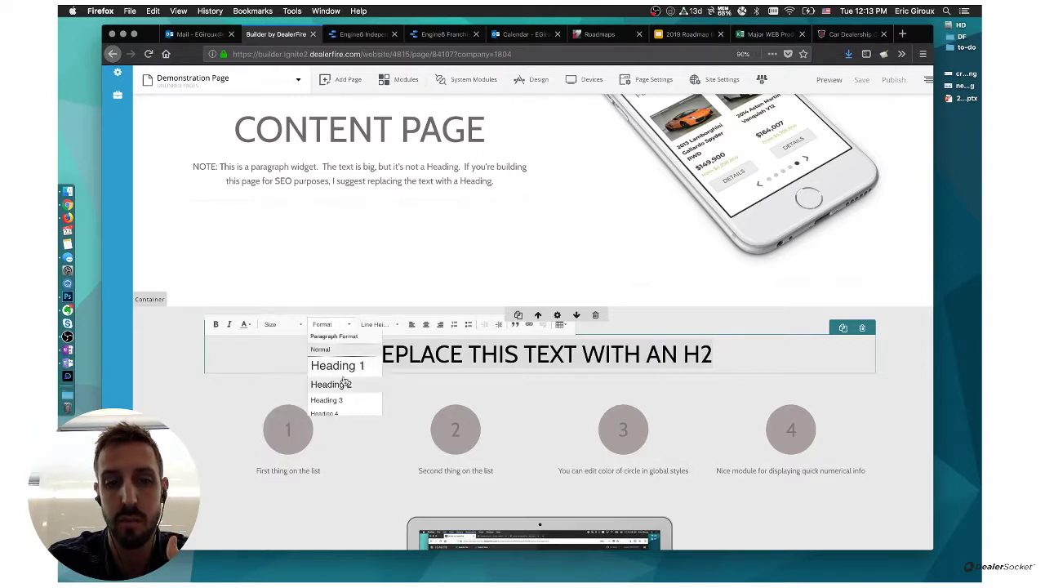
scroll(344, 400, "down", 1)
scroll(345, 401, "up", 1)
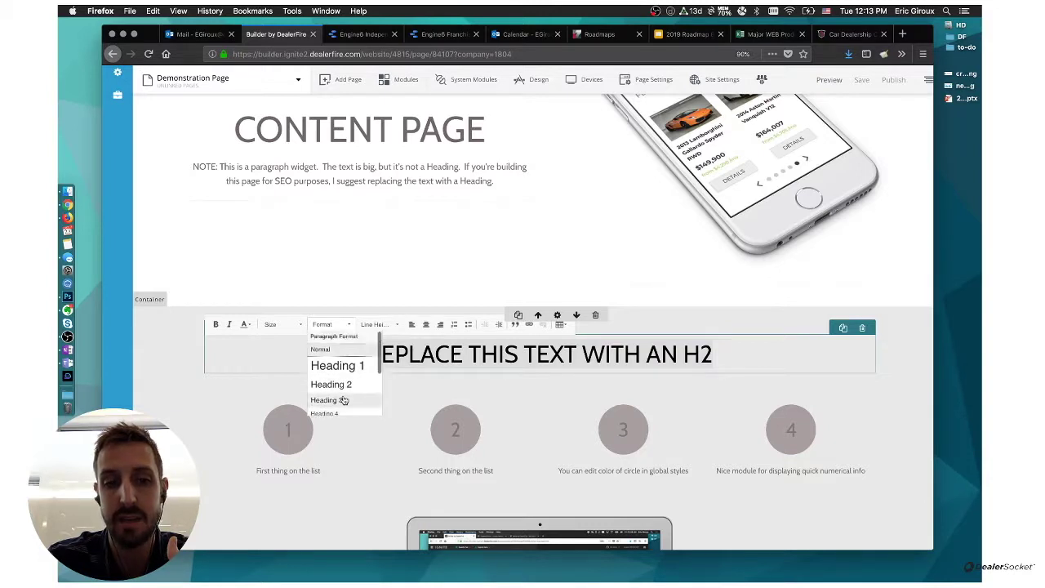
left_click(349, 327)
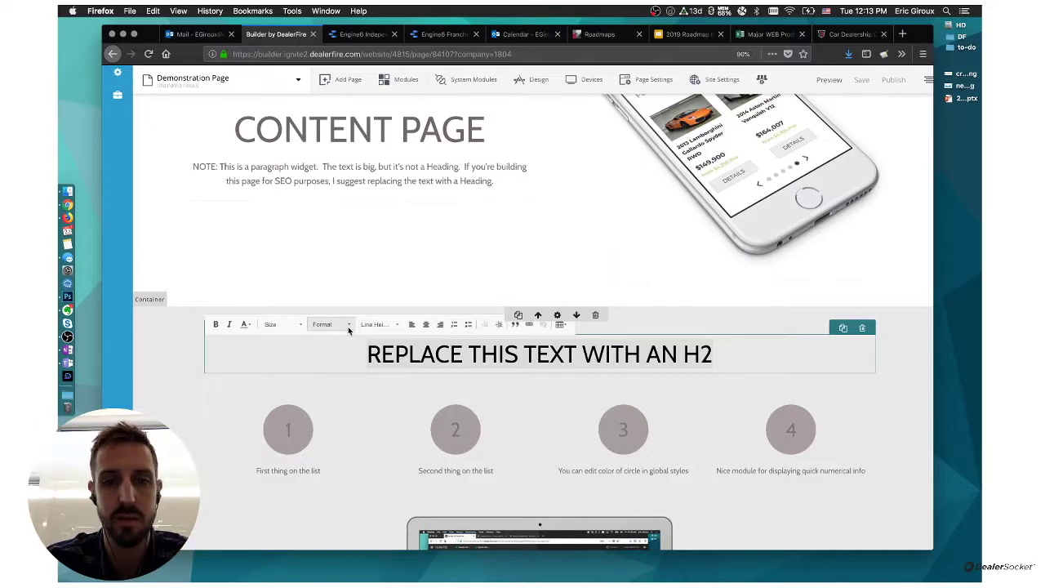
left_click(397, 278)
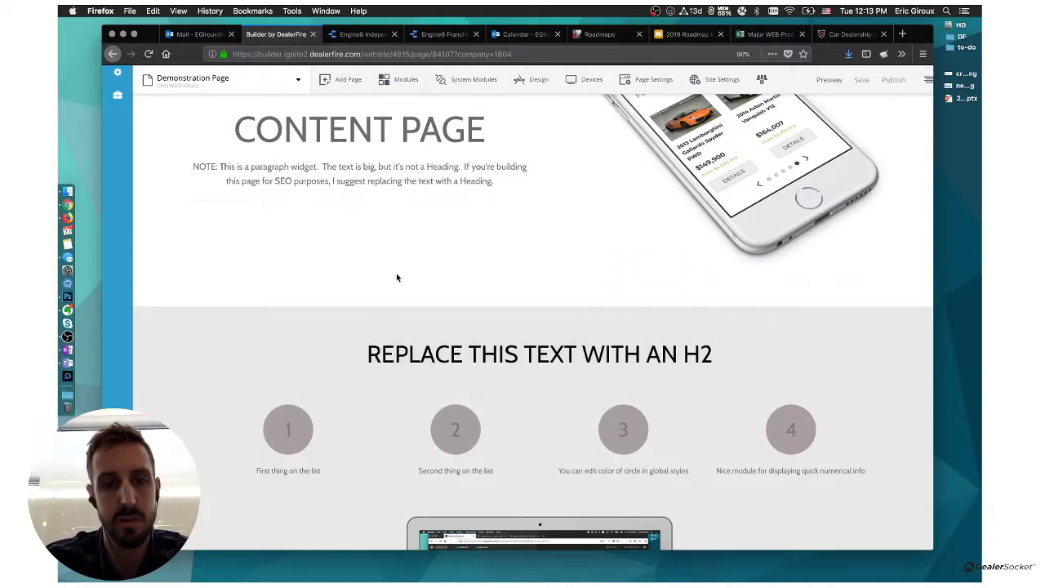
- Try to apply the Heading 2 format to the "REPLACE THIS TEXT WITH AN H2" text and return to the opening banner
left_click(412, 351)
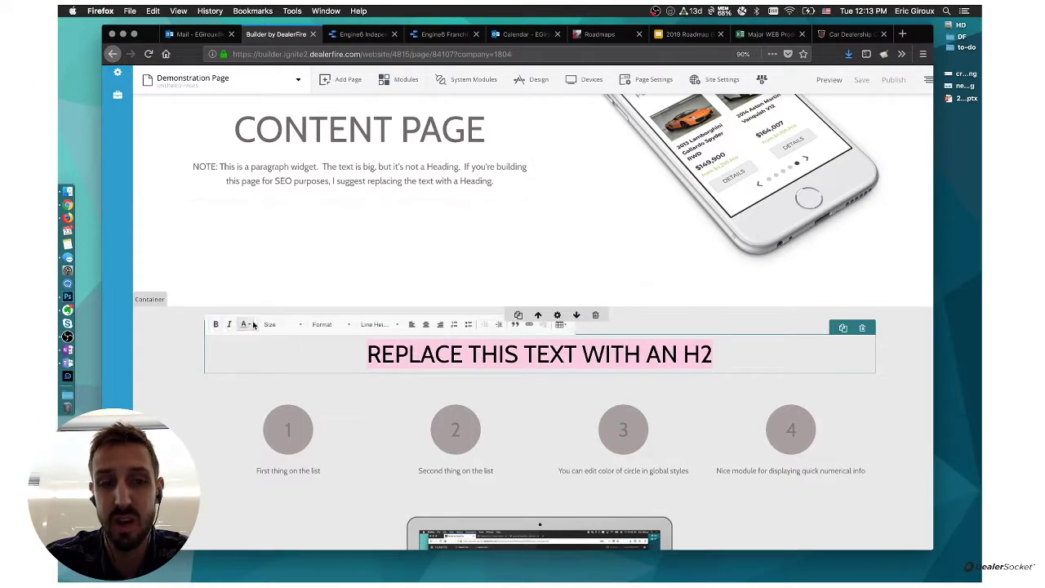
left_click(365, 174)
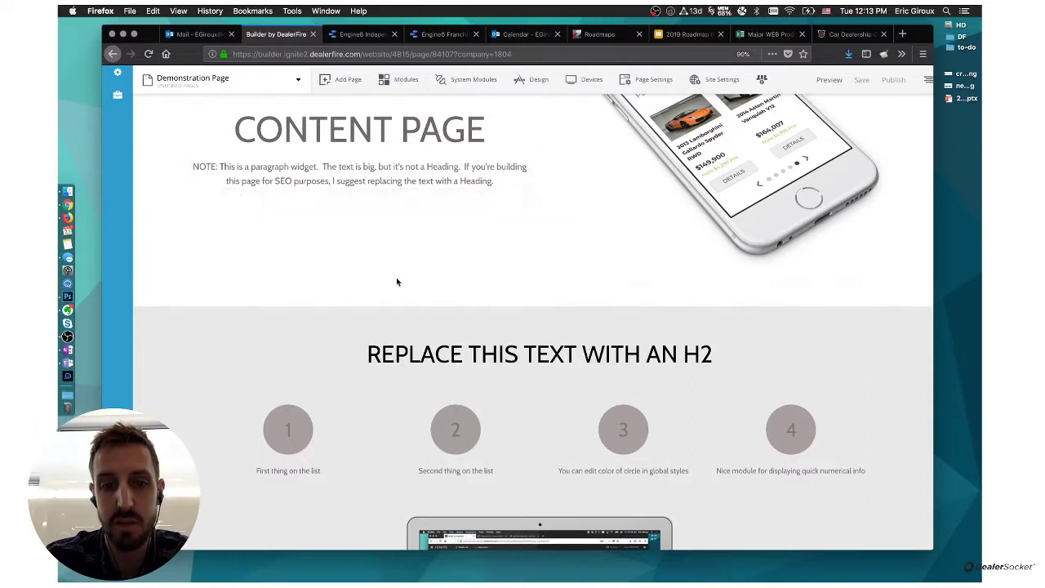
left_click(442, 357)
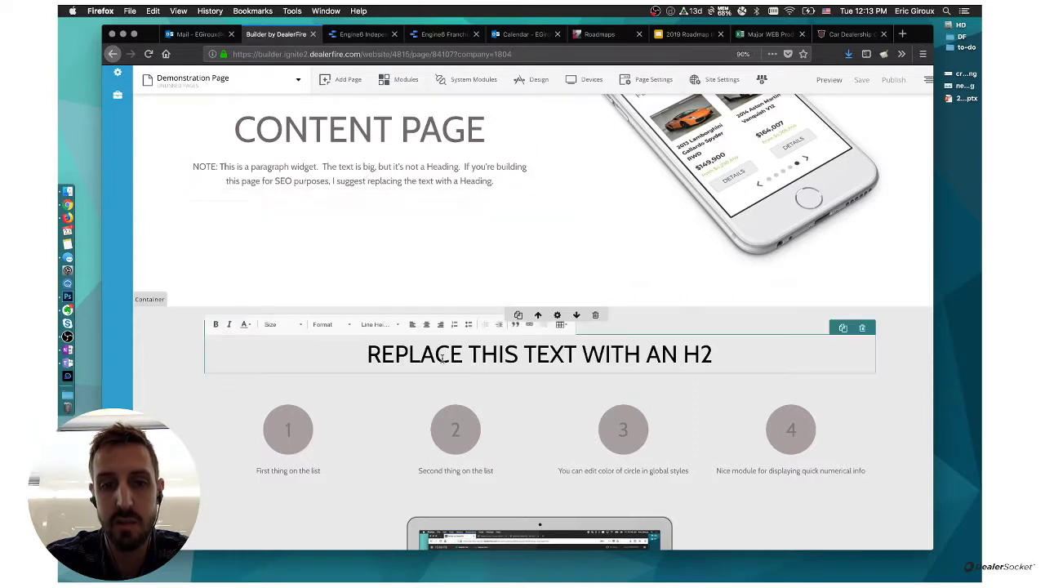
left_click(340, 325)
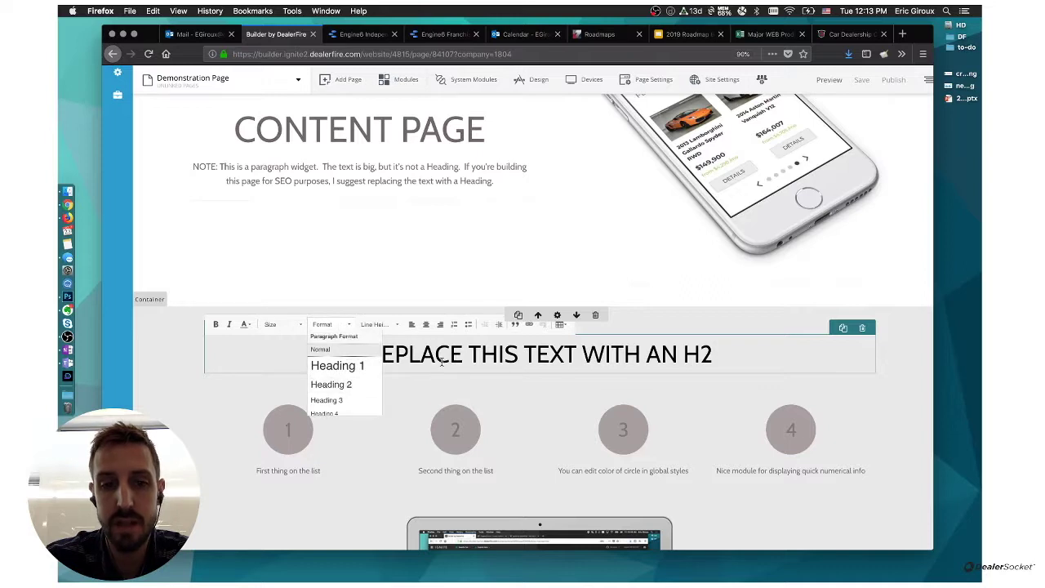
left_click(346, 384)
left_click(445, 273)
scroll(445, 272, "up", 1)
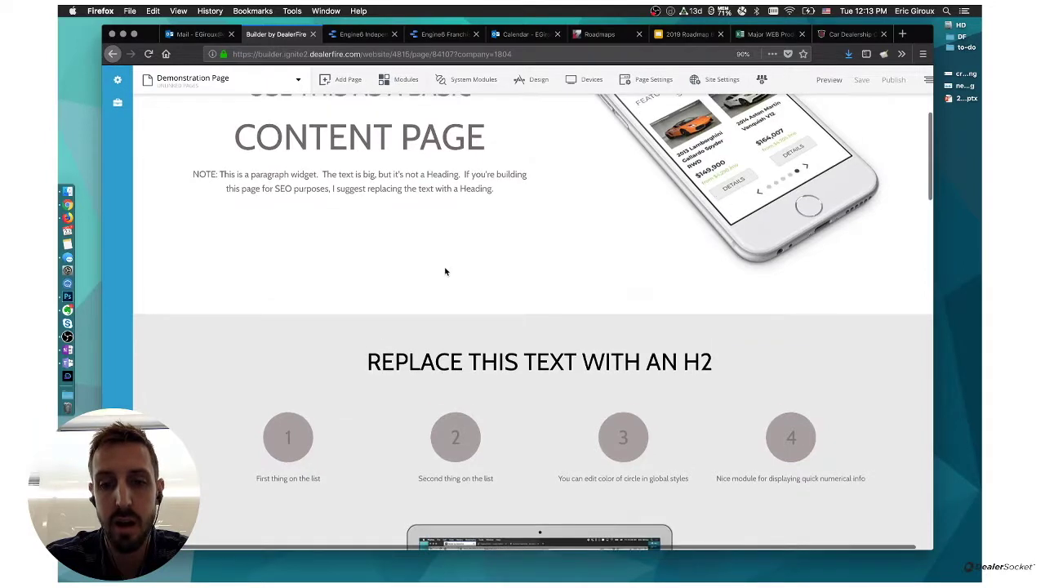
scroll(445, 271, "up", 5)
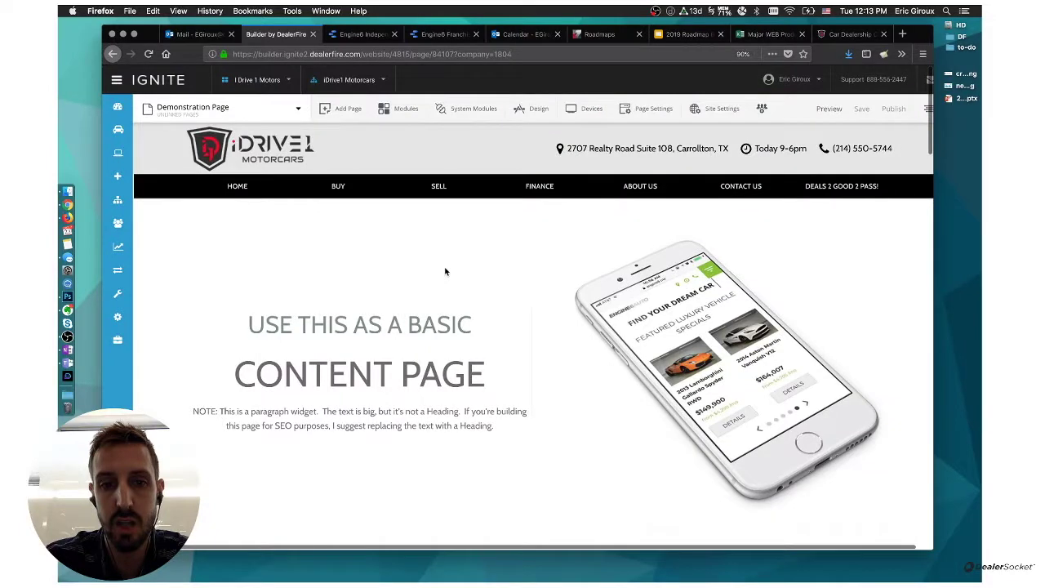